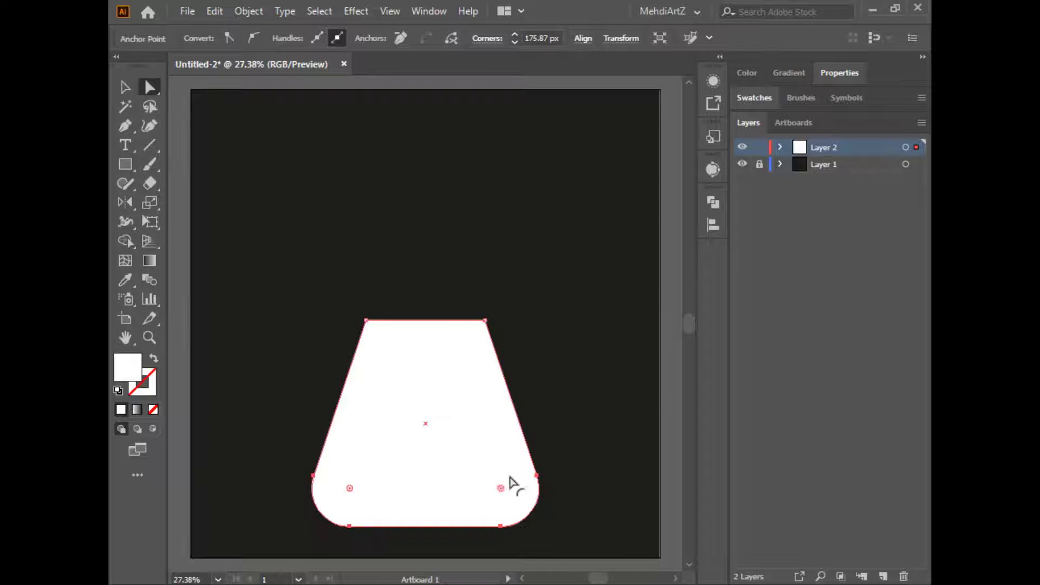
Move the rounded trapezoid up and draw a rectangle above its upper-left half for the flask's neck.
left_click_drag(434, 412, 433, 390)
left_click(127, 167)
key("ctrl+shift+a")
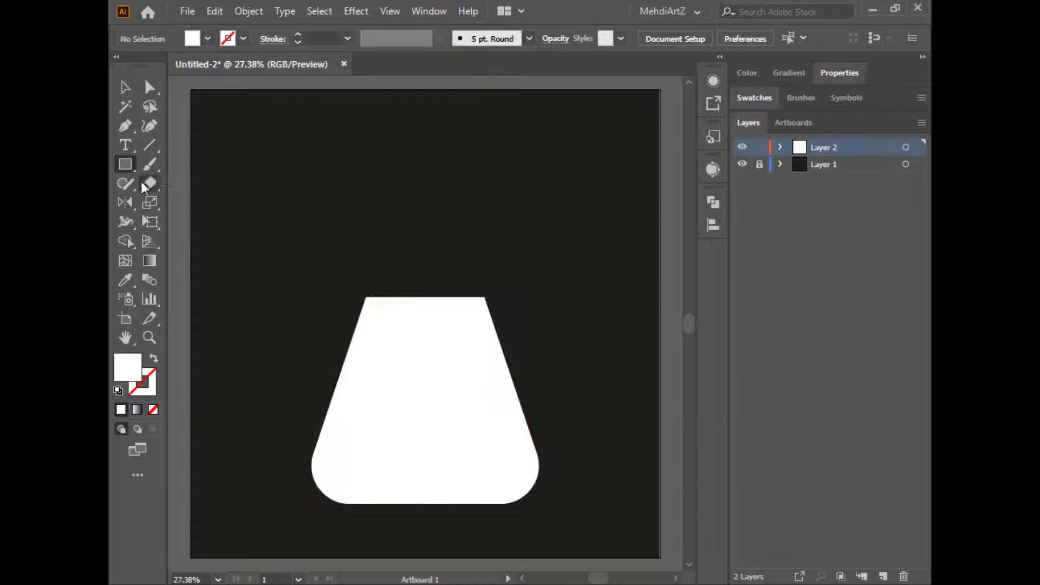
left_click(446, 420, "ctrl")
left_click_drag(425, 298, 425, 185)
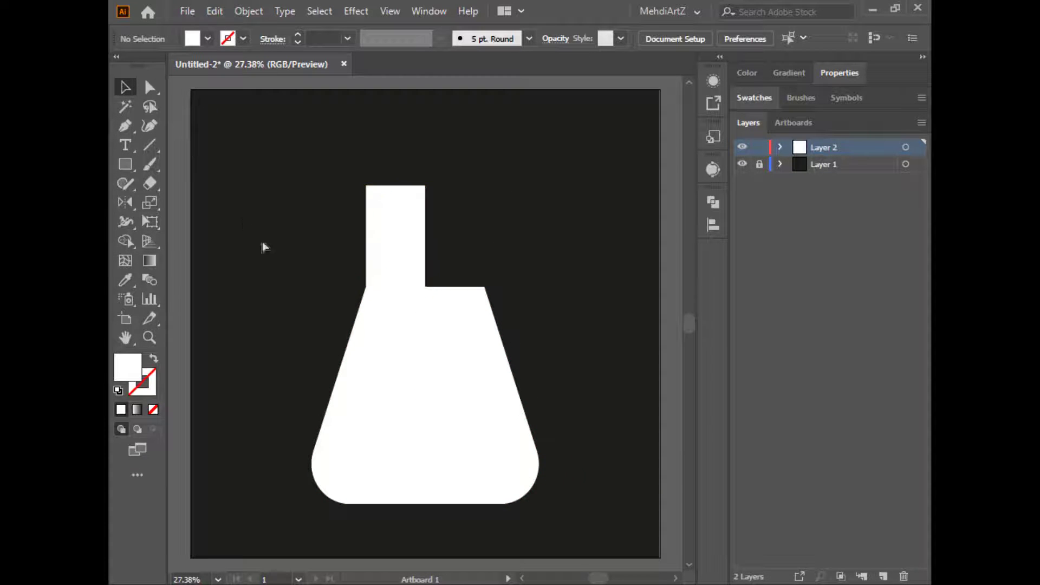
Fit the neck rectangle's lower-left corner exactly to the upper-left corner of the flask body.
key("ctrl+plus")
key("ctrl+plus")
key("ctrl+plus")
key("ctrl+plus")
key("ctrl+plus")
left_click_drag(236, 242, 481, 485)
mouse_move(412, 310)
left_mouse_down()
mouse_move(402, 310)
mouse_move(411, 313)
left_mouse_up()
left_click(316, 332)
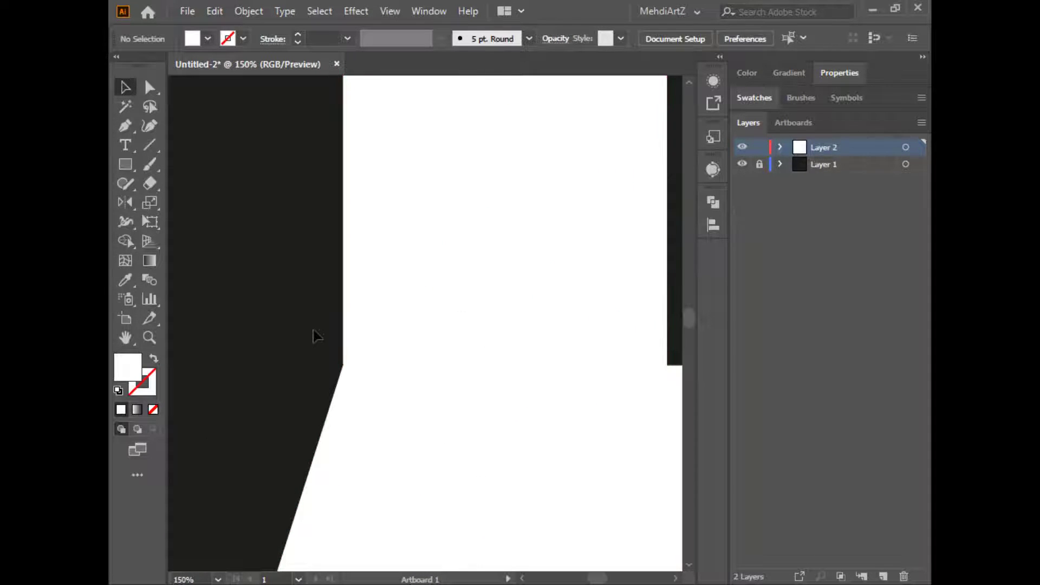
key("ctrl+minus")
key("ctrl+minus")
key("ctrl+minus")
key("ctrl+minus")
key("ctrl+minus")
left_click(437, 297)
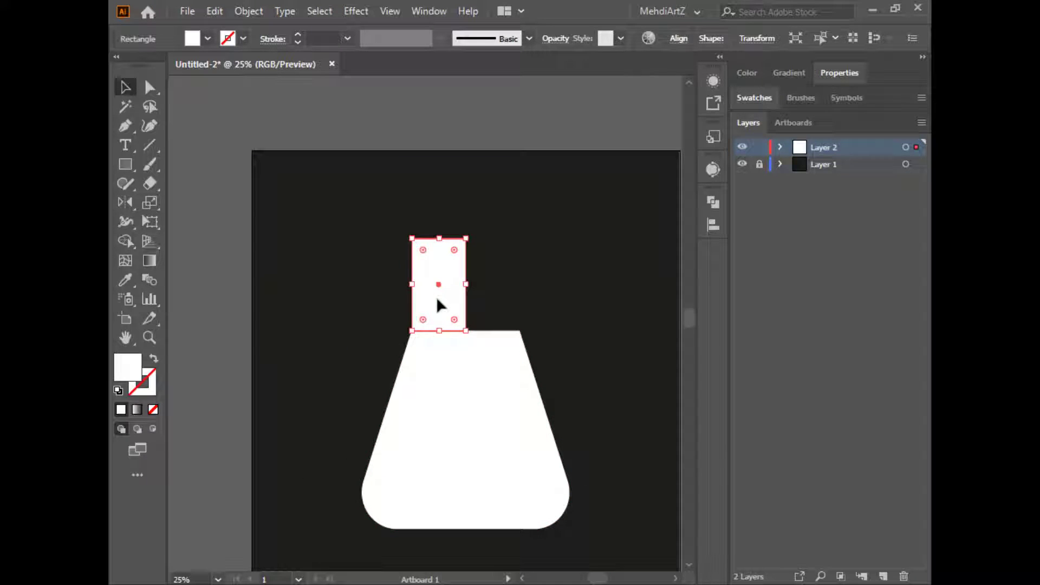
Draw a thin, slightly wider rectangle across the neck's upper edge as a lip and round its left corners.
left_click(250, 292)
mouse_move(405, 237)
left_mouse_down()
mouse_move(465, 329)
mouse_move(465, 243)
left_mouse_up()
key("a")
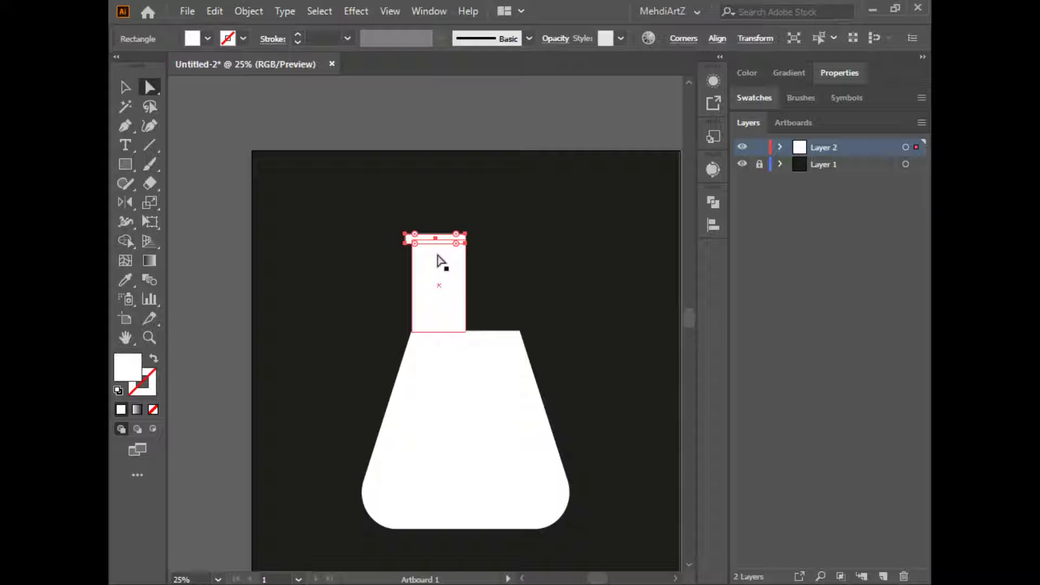
left_click(363, 124)
left_click_drag(391, 226, 461, 242)
left_click(419, 117)
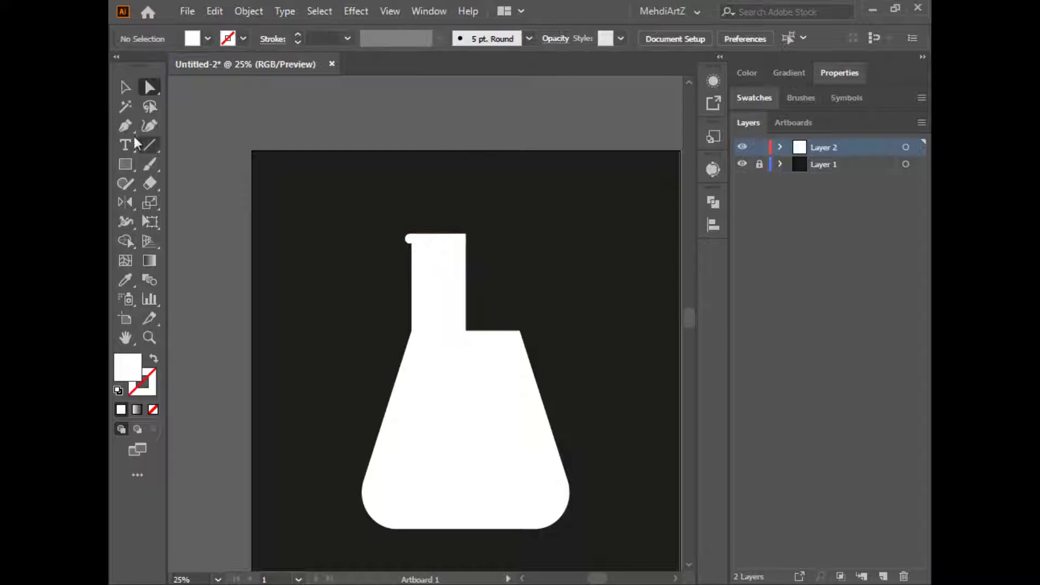
Unite the half neck and lip, and reflect a copy across the flask's vertical centre line.
key("v")
left_click_drag(327, 157, 514, 302)
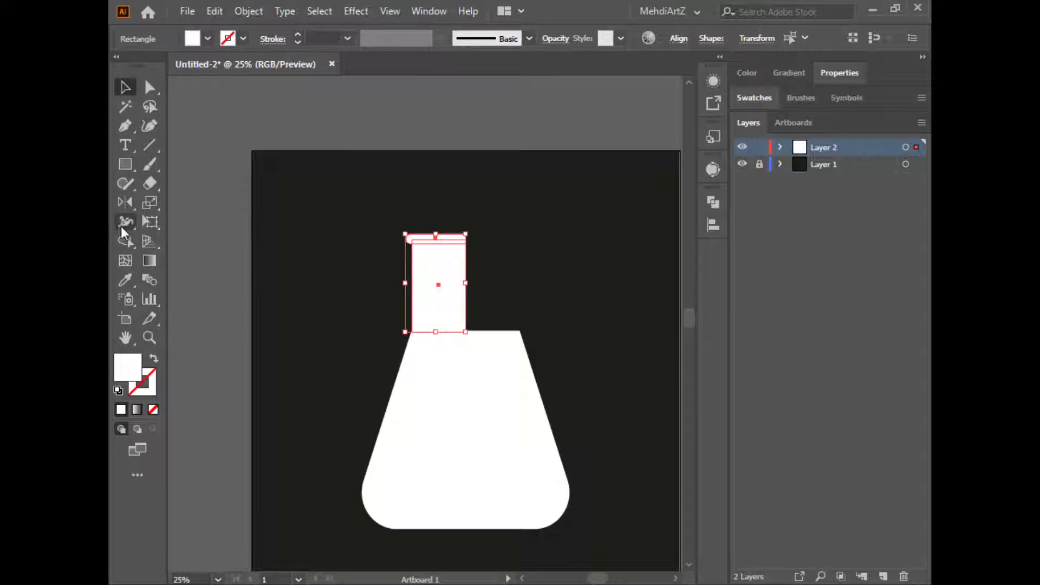
left_click(713, 202)
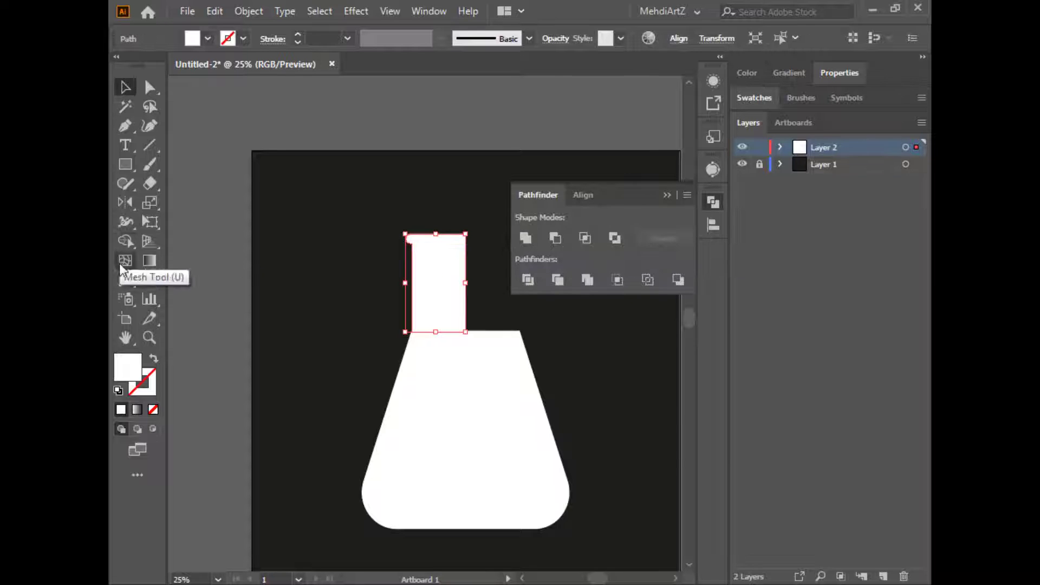
key("o")
left_click(465, 331, "alt")
left_click(544, 417)
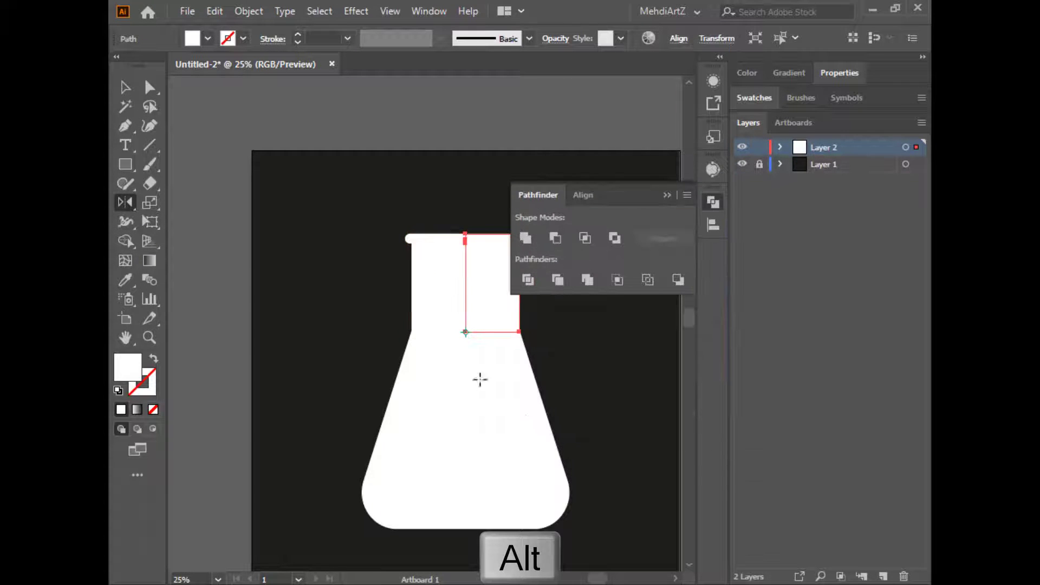
Unite both neck halves and the body into a single flask shape.
left_click(124, 89)
left_click_drag(343, 209, 606, 575)
left_click(526, 238)
left_click(666, 195)
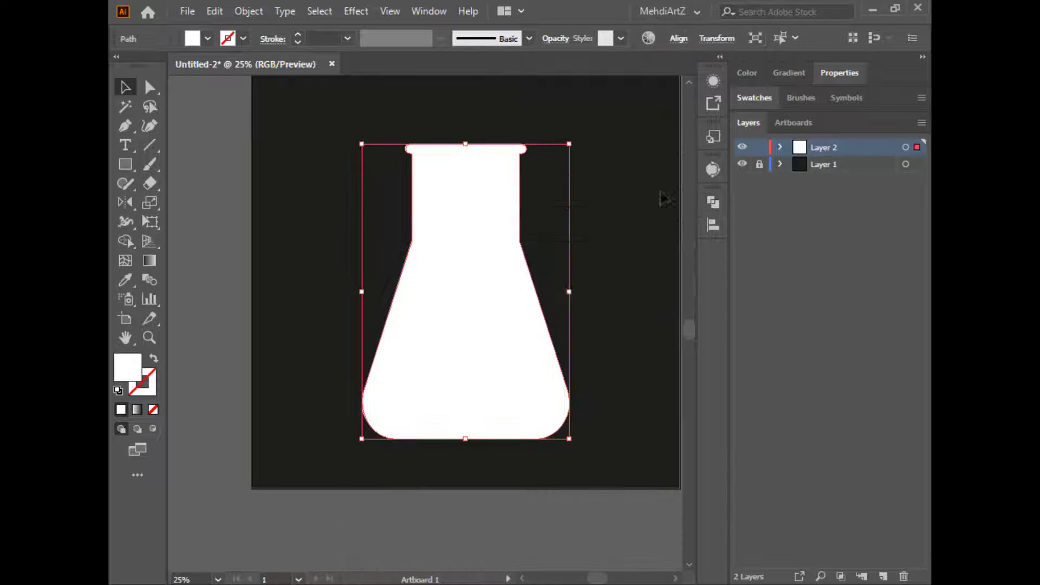
Align the flask to the vertical centre of the artboard.
left_click(639, 172)
left_click_drag(628, 148, 600, 204)
left_click(423, 332)
left_click(679, 38)
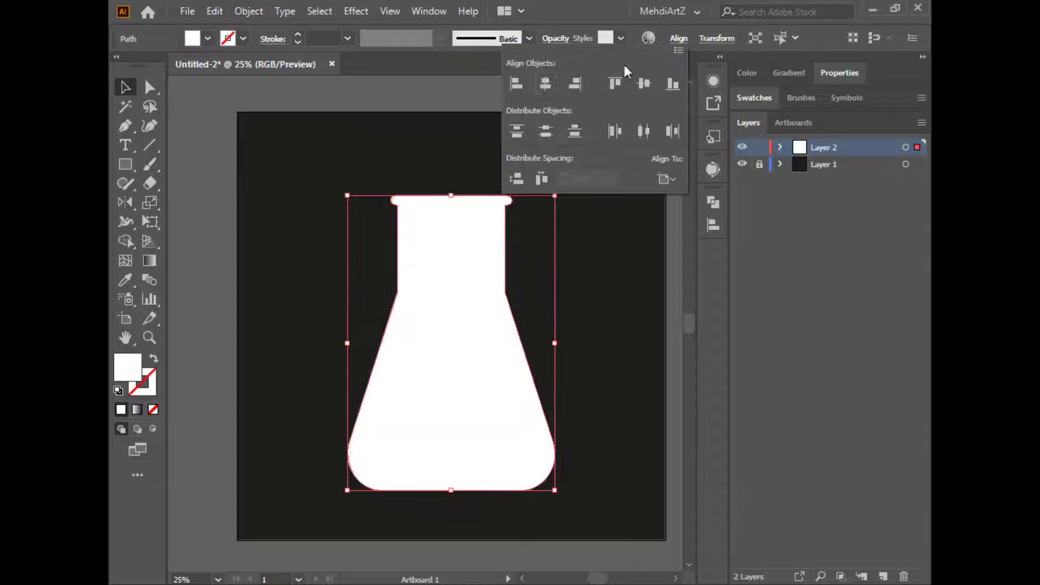
left_click(649, 86)
left_click(630, 322)
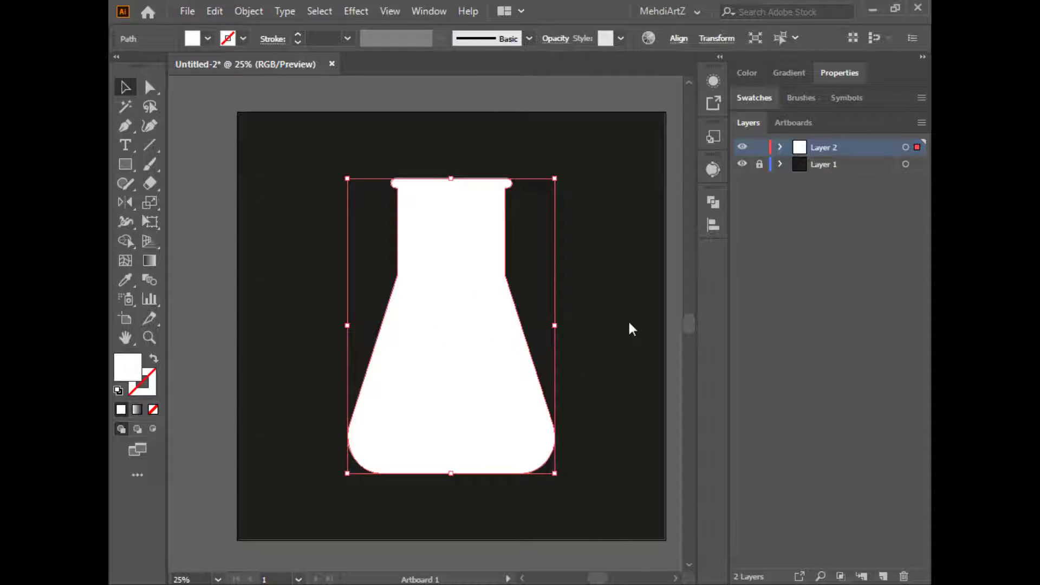
Create an inward Offset Path of the flask to mark its wall thickness.
left_click(248, 11)
mouse_move(309, 390)
left_click(547, 451)
left_click(512, 340)
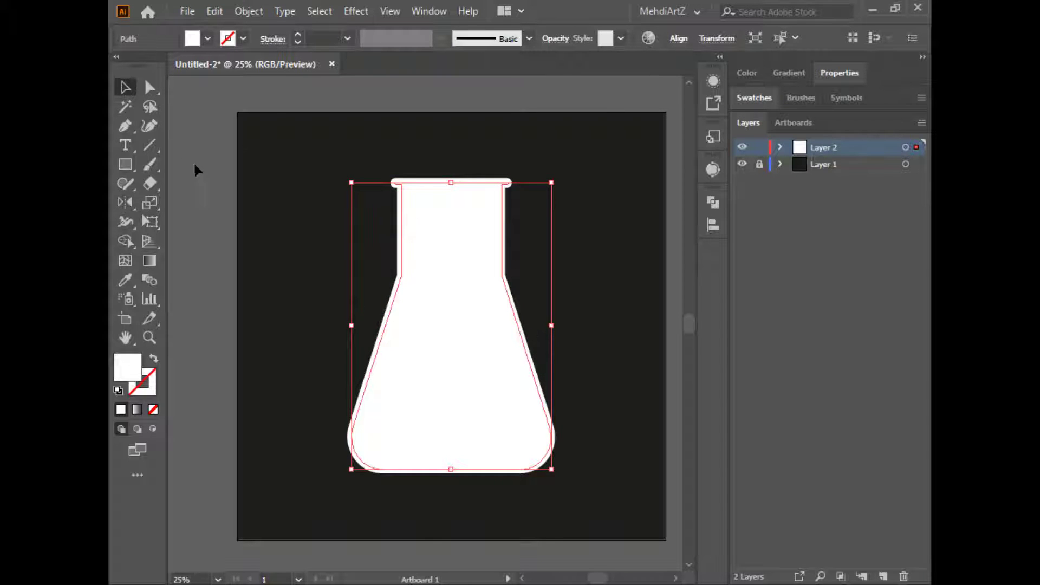
Copy the inner offset shape and remove the flask's interior with Shape Builder, leaving a thin white outline.
key("ctrl+c")
left_click_drag(292, 179, 580, 488)
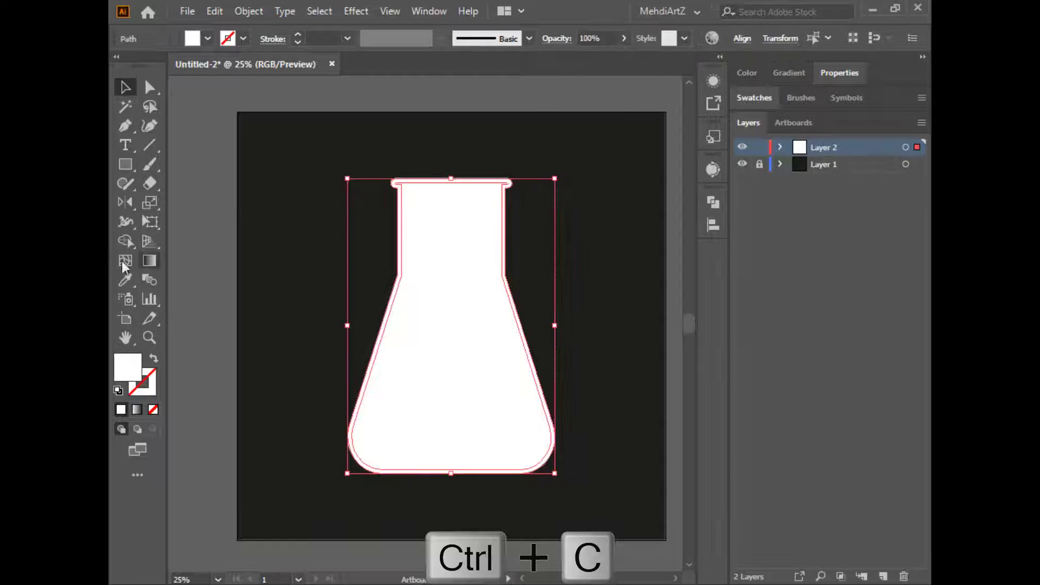
left_click(127, 243)
left_click(440, 270, "alt")
left_click(125, 87)
left_click(204, 191)
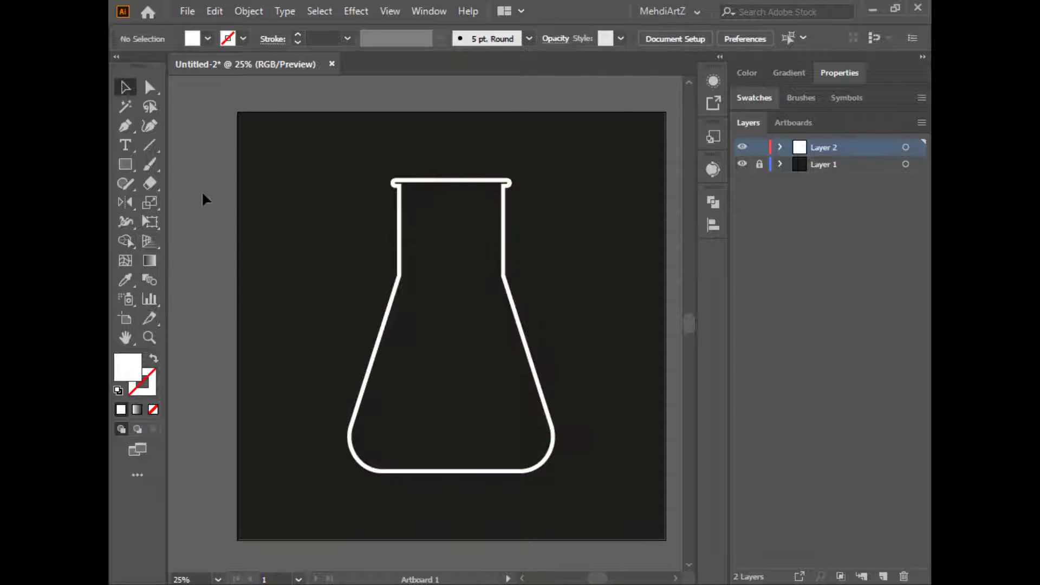
Paste the inner shape in front in its original place and lower its opacity to make translucent glass.
key("ctrl+f")
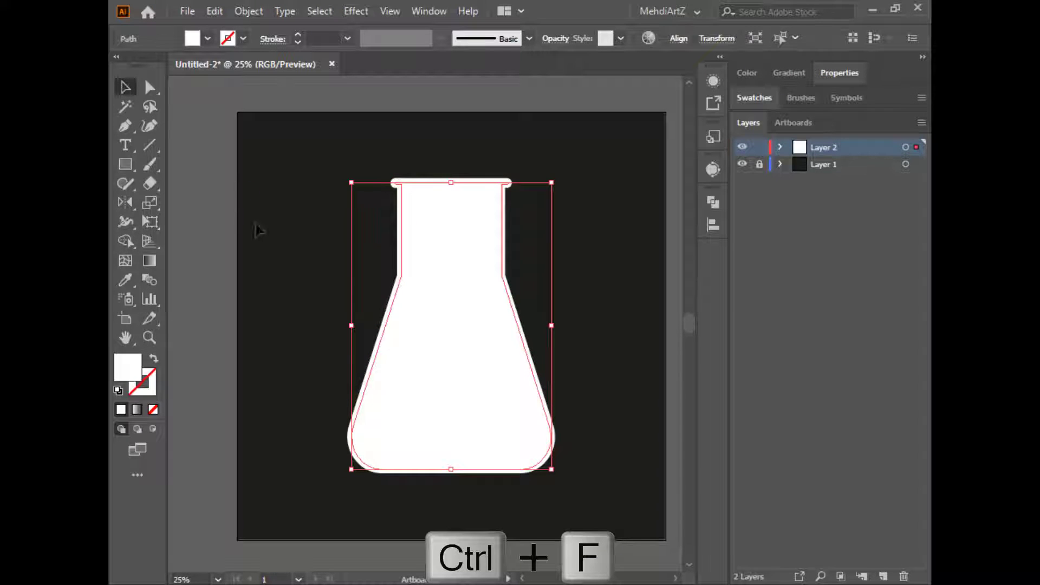
left_click(555, 38)
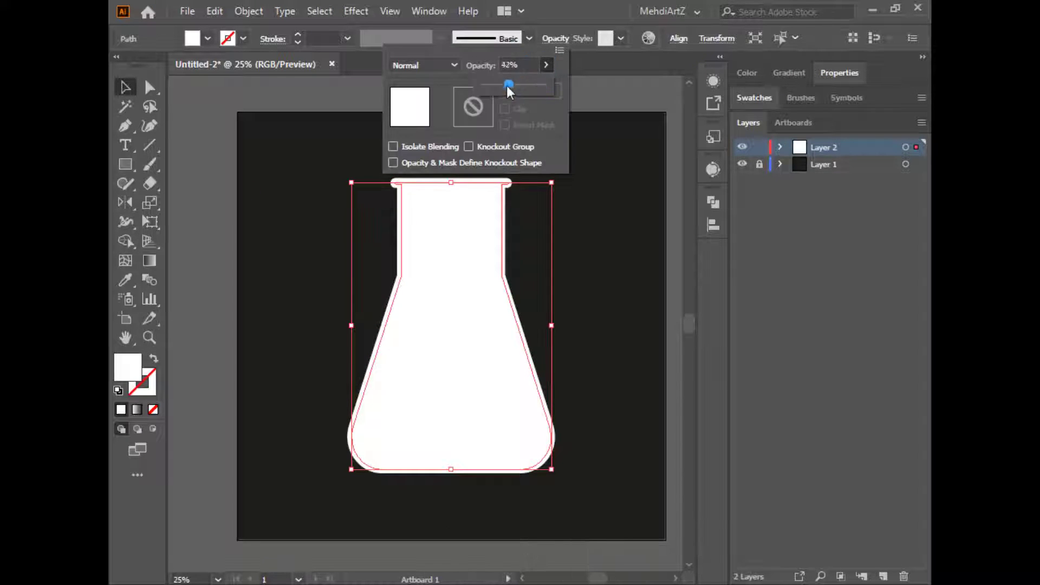
left_click_drag(508, 88, 507, 88)
left_click(631, 81)
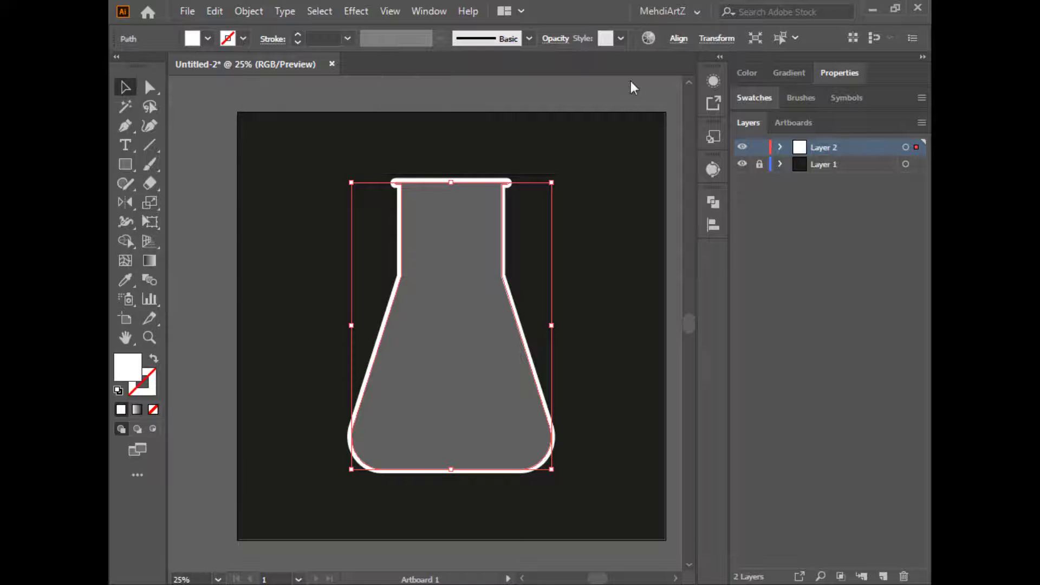
left_click(626, 92)
Paste another inner shape in front, create a smaller inward Offset Path from it, and delete the larger pasted shape.
key("ctrl+f")
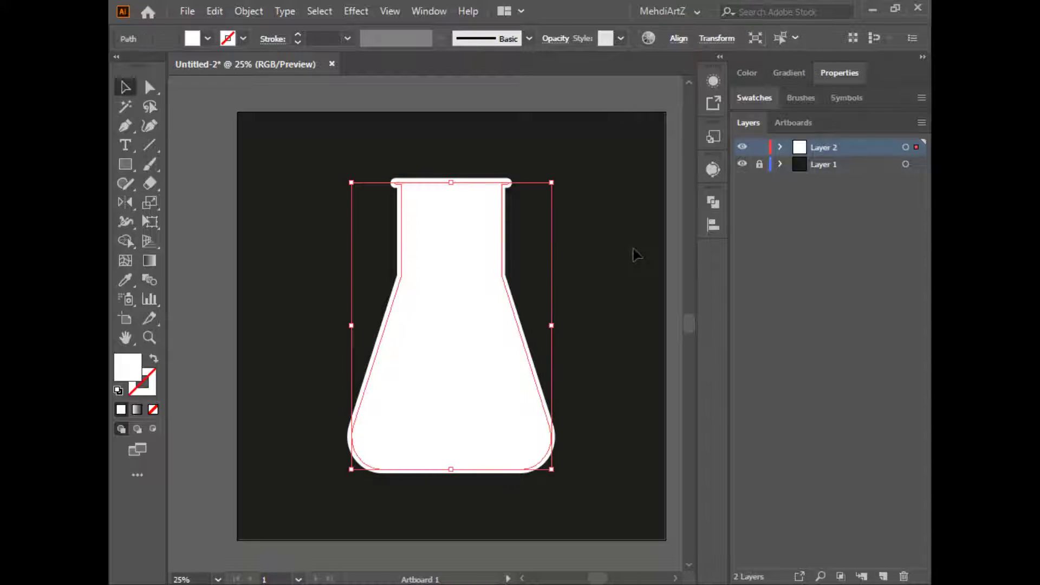
key("ctrl+equal")
key("ctrl+z")
key("ctrl+z")
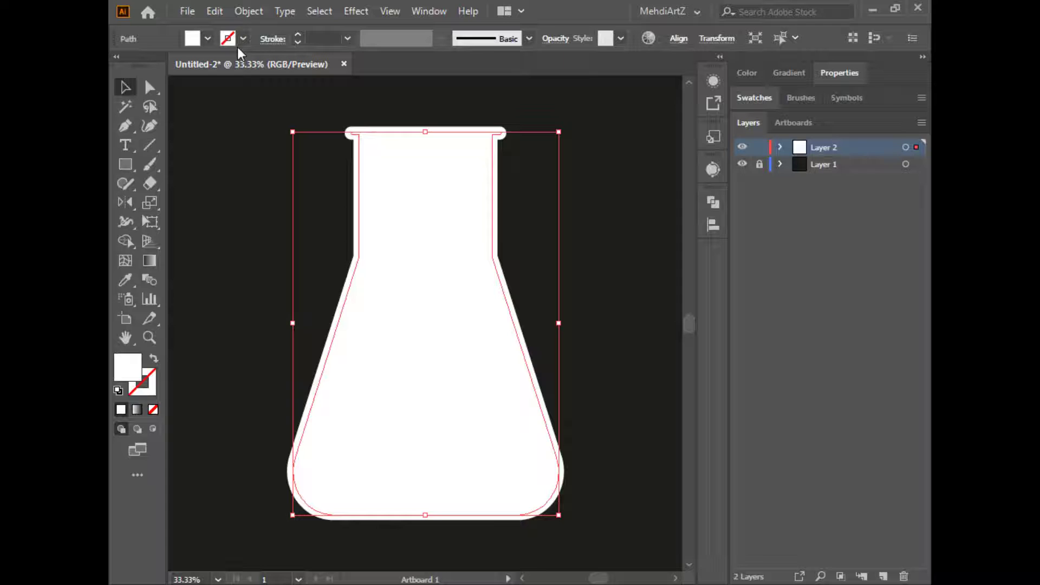
left_click(238, 12)
mouse_move(461, 392)
left_click(544, 448)
key("Return")
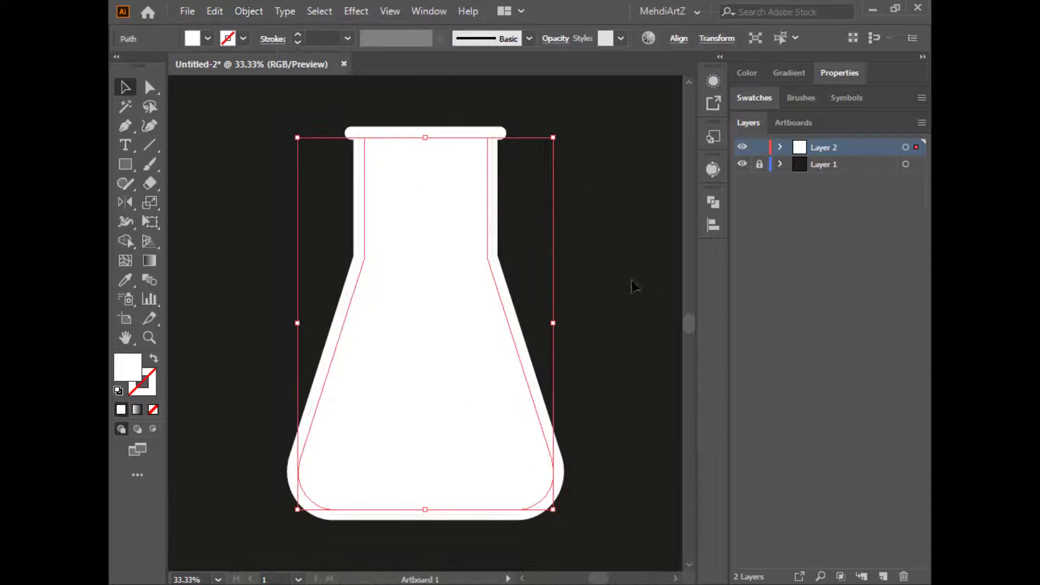
left_click(632, 239)
left_click(360, 253)
key("Delete")
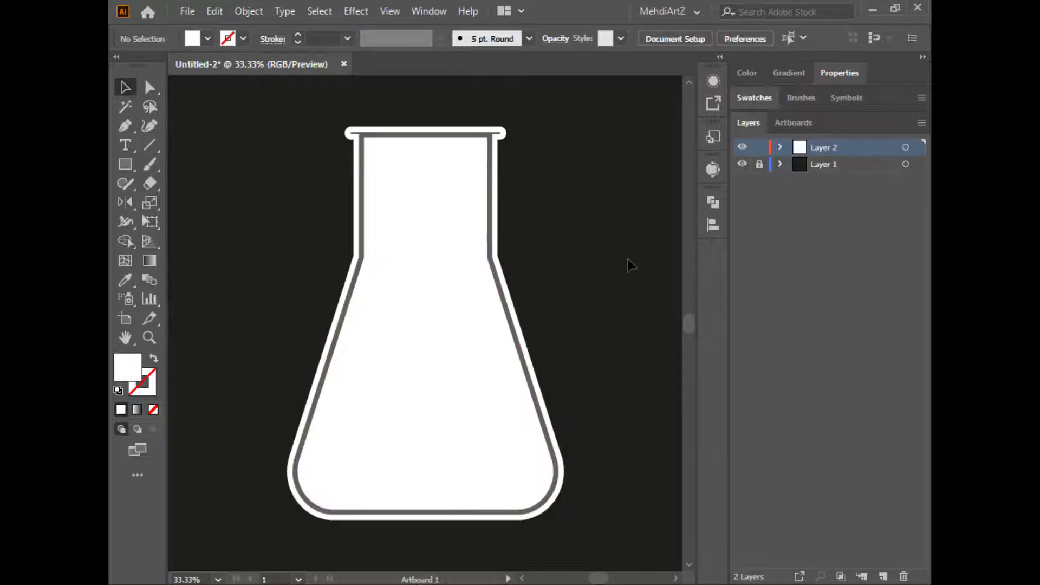
Create a new layer and move the innermost white flask shape onto it in the same position.
key("ctrl+minus")
left_click(883, 576)
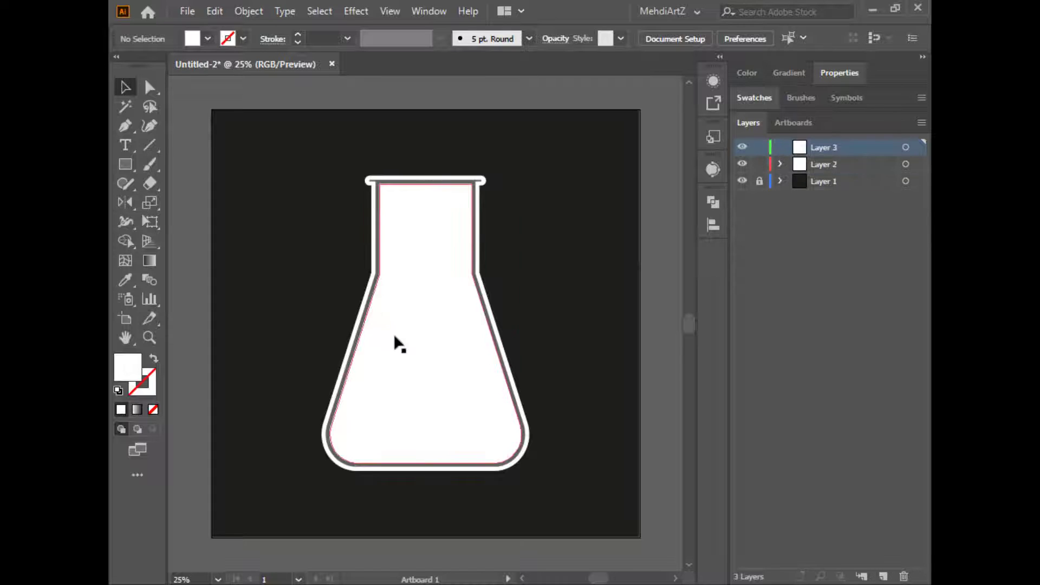
left_click(396, 337)
key("ctrl+x")
left_click(840, 145)
key("ctrl+f")
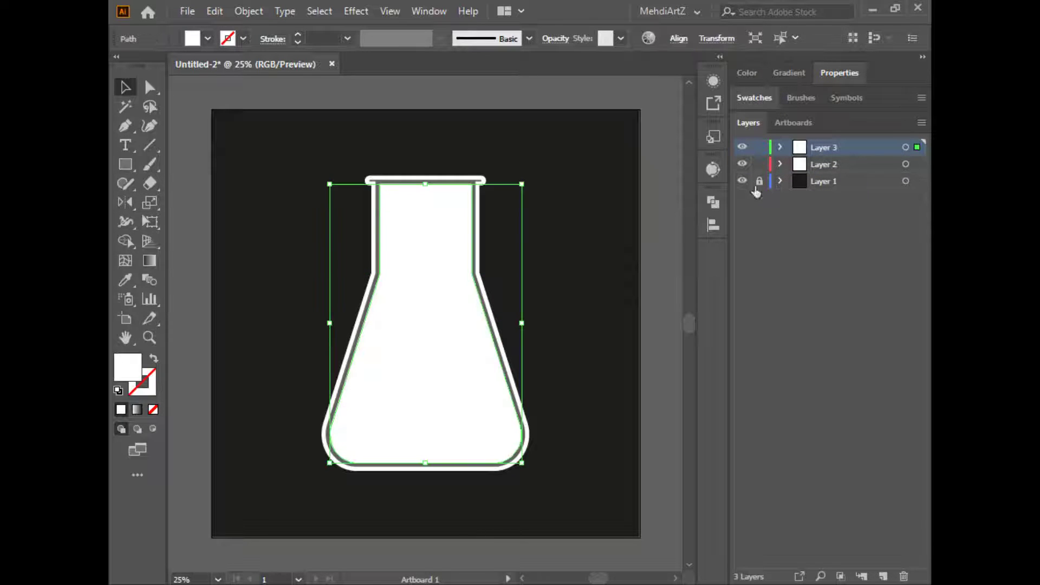
left_click(611, 234)
Set the fill to orange and draw the first curve of a liquid wave across the lower flask with the Pen tool.
left_click(132, 168)
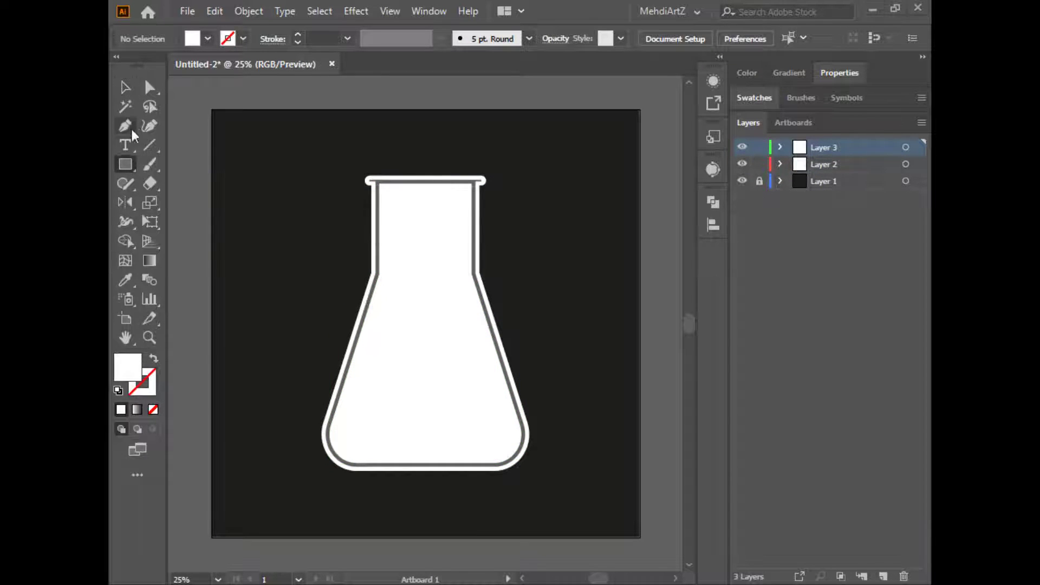
left_click(193, 38)
left_click(216, 70)
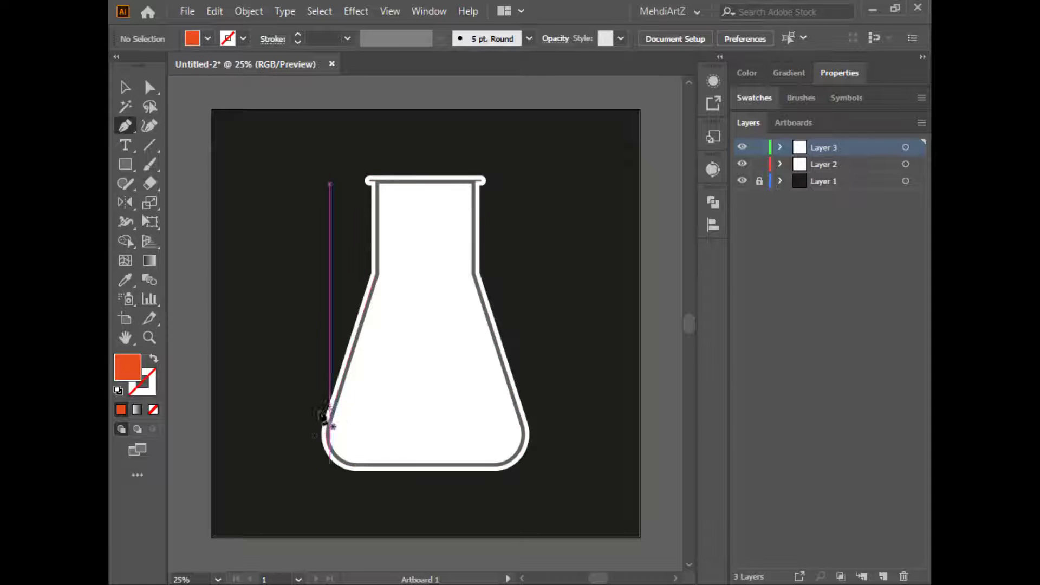
left_click(301, 418)
left_click_drag(456, 443, 462, 452)
left_click_drag(417, 395, 430, 397)
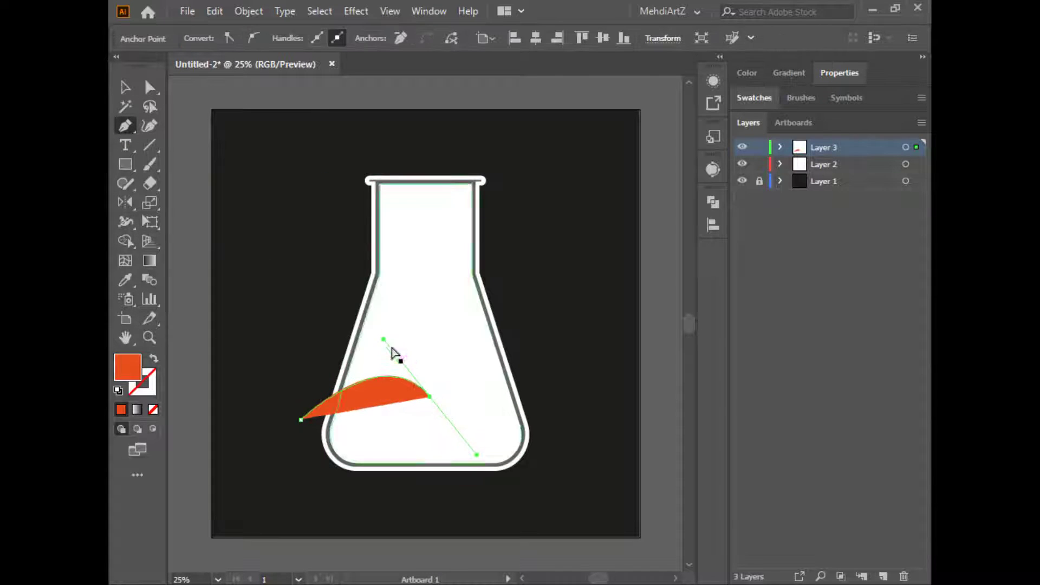
left_click(389, 351, "ctrl")
key("ctrl+z")
left_click_drag(369, 337, 361, 318)
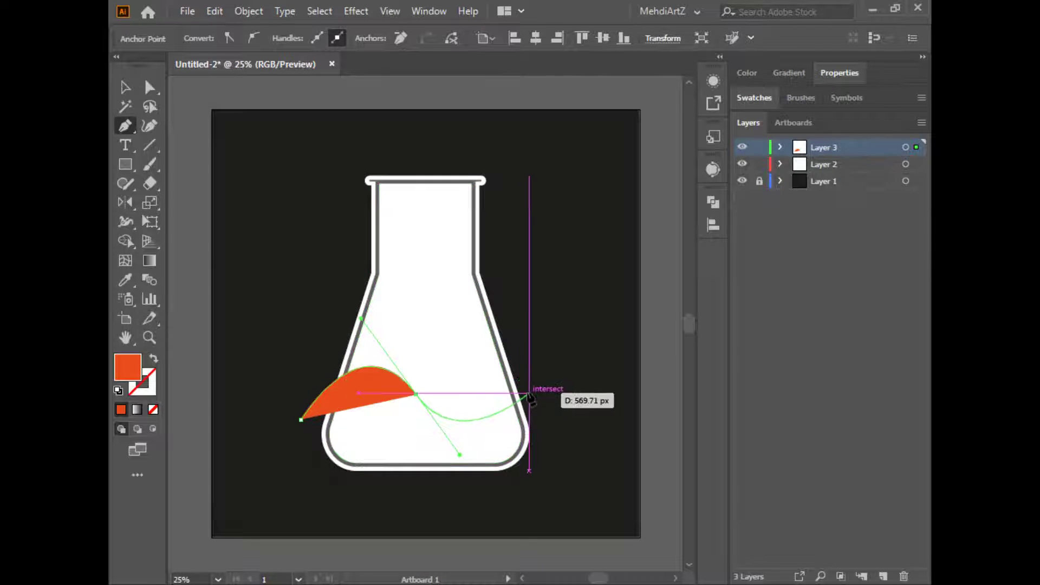
Extend the orange wave past the flask's right side and close the shape around the flask's base.
left_click(528, 397)
left_click(544, 499)
left_click(364, 493)
left_click(297, 478)
left_click(301, 418)
left_click(262, 425, "ctrl")
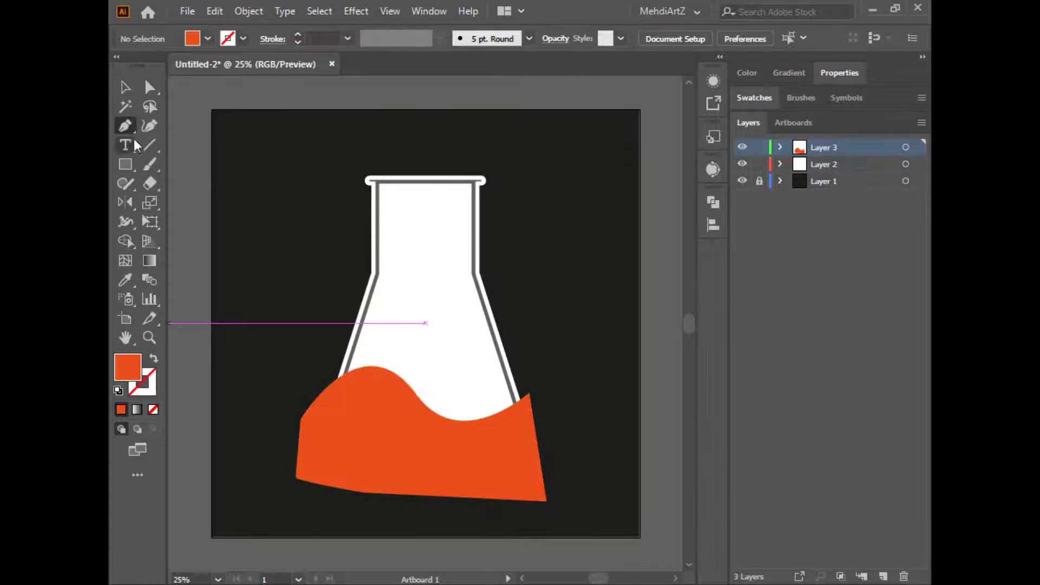
Set the fill to dark red and draw a second arched wave over the orange one with the Pen tool.
left_click(196, 39)
left_click(233, 64)
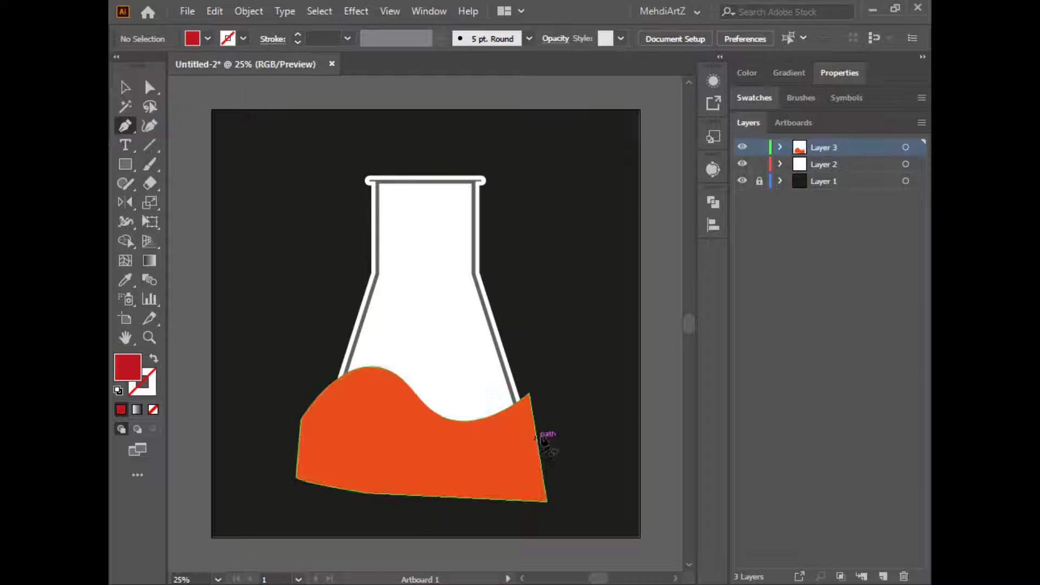
left_click(549, 447)
left_click_drag(410, 372, 399, 375)
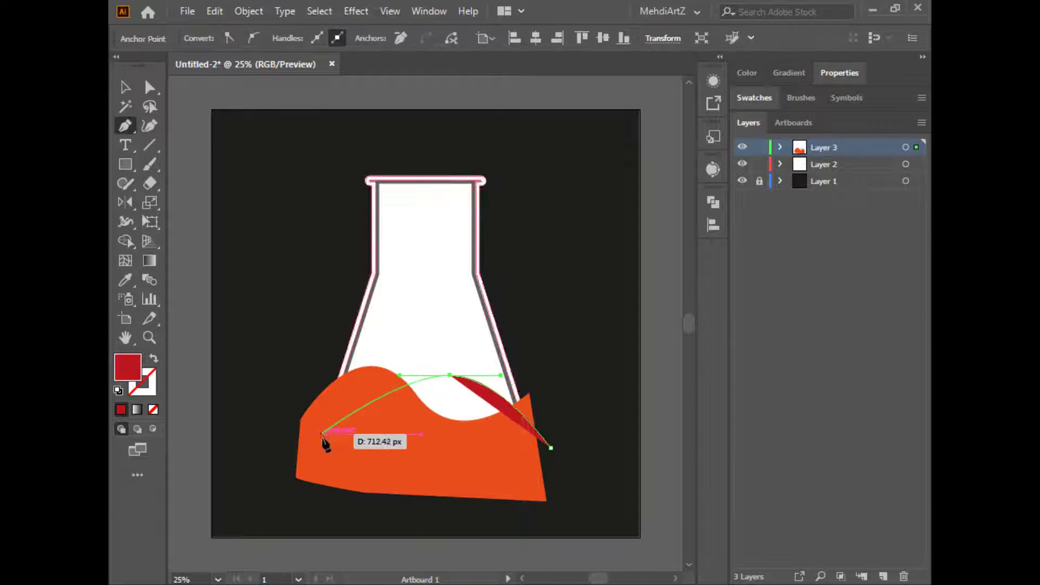
left_click_drag(278, 509, 266, 553)
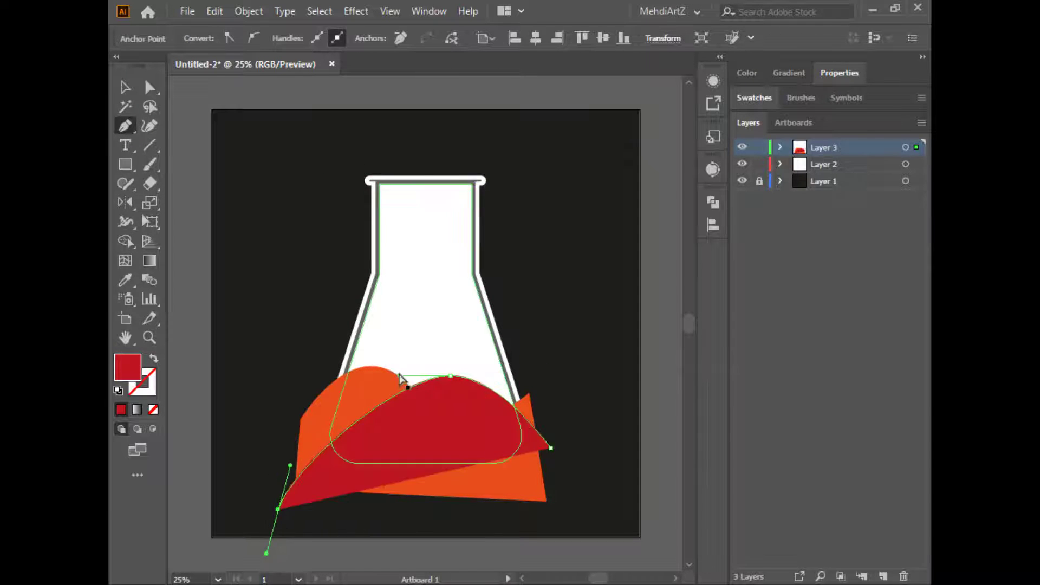
Lengthen the handles at the red wave's highest anchor point to widen its arch.
left_click(451, 375, "ctrl")
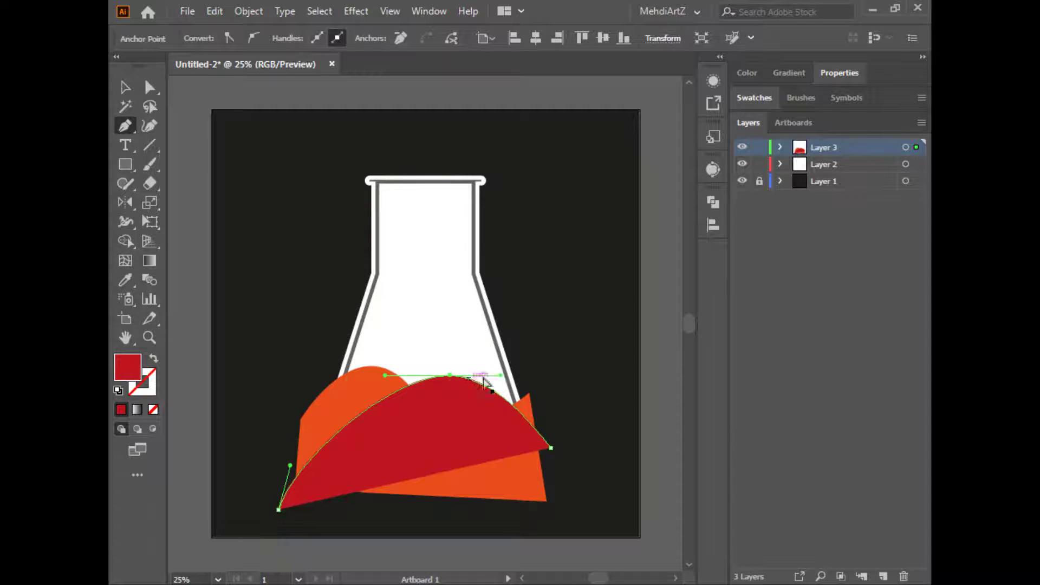
left_click_drag(514, 376, 524, 374)
key("ctrl+z")
left_click(468, 385, "ctrl")
left_click_drag(450, 375, 513, 375)
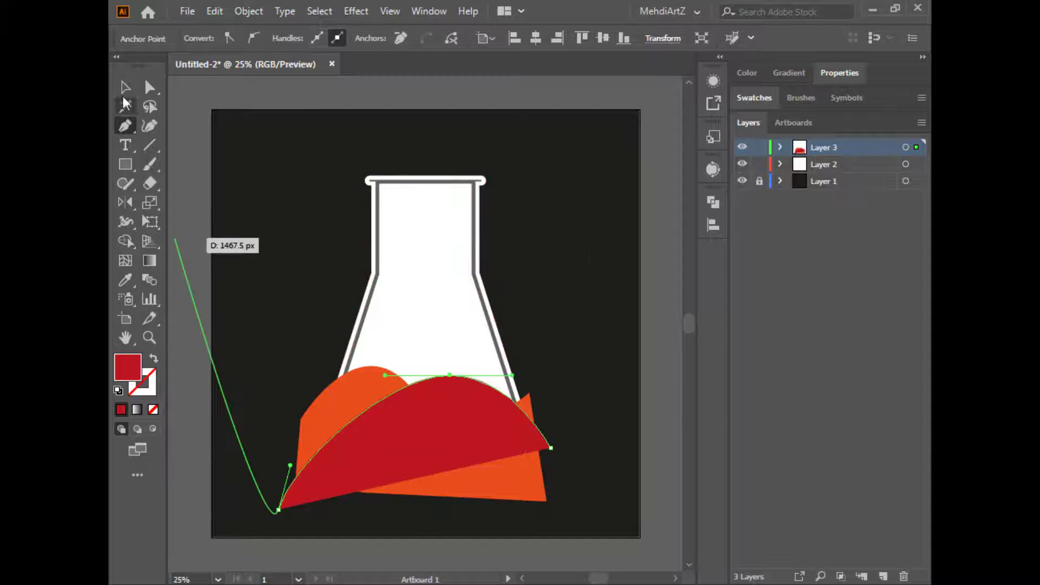
Select all of Layer 3's artwork and trim off the wave parts outside the flask with the Shape Builder tool.
left_click(125, 89)
left_click(585, 169)
left_click(916, 147)
left_click(125, 243)
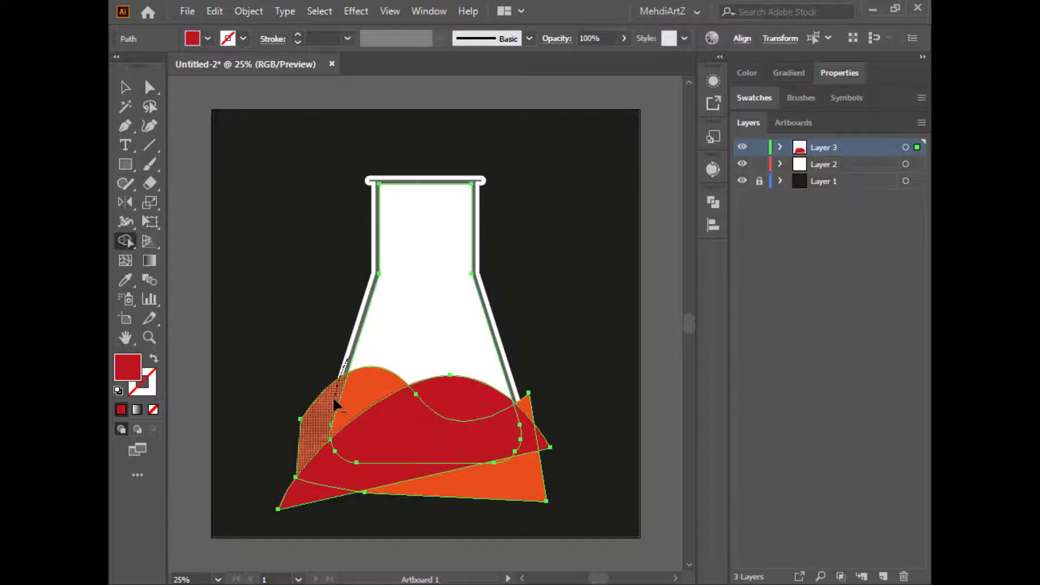
mouse_move(333, 401)
left_mouse_down()
mouse_move(332, 483)
mouse_move(512, 501)
left_mouse_up()
left_click_drag(533, 445, 536, 450)
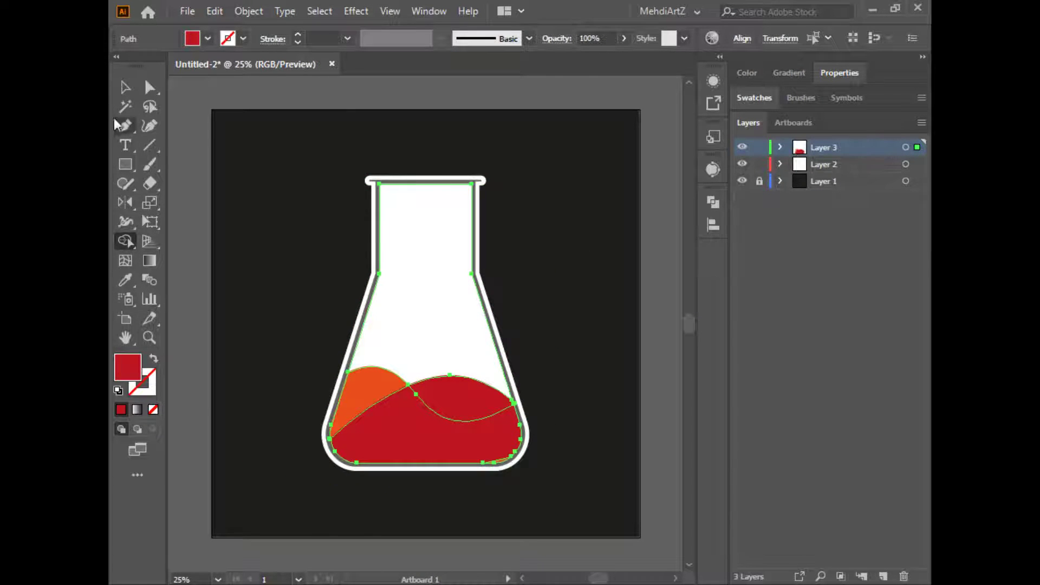
Select Layer 3's shapes and remove the small leftover sliver where the waves meet the flask's right wall with the Shape Builder tool.
left_click(125, 87)
left_click(612, 238)
left_click(918, 149)
key("ctrl+plus")
key("ctrl+plus")
key("ctrl+plus")
key("ctrl+plus")
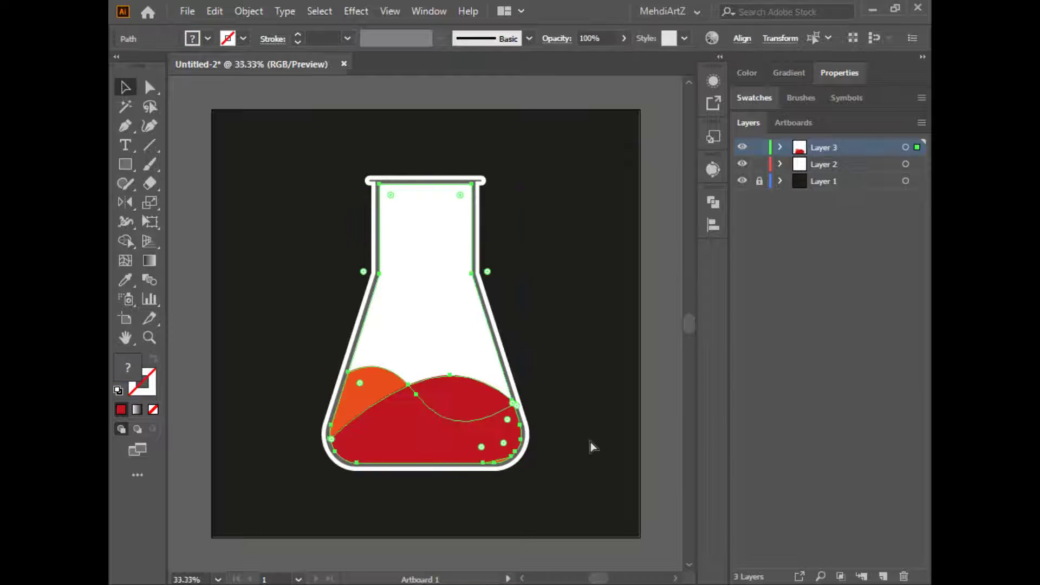
left_click_drag(510, 357, 325, 95)
left_click(125, 241)
left_click(590, 375, "alt")
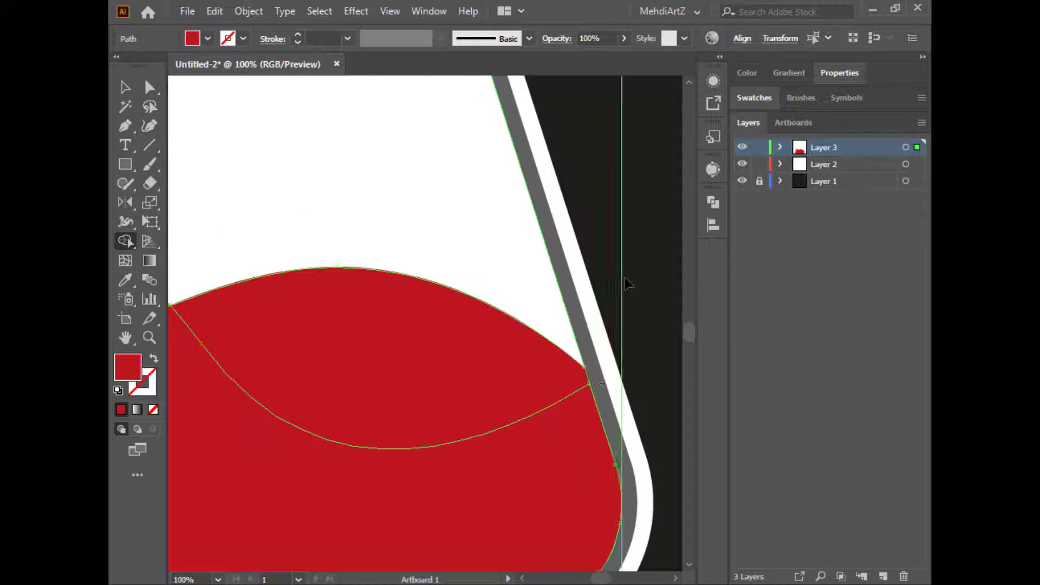
left_click(626, 281, "ctrl")
Send the red wave behind the orange wave in Layer 3.
key("ctrl+minus")
key("ctrl+minus")
key("ctrl+minus")
left_click_drag(537, 299, 566, 302)
left_click(471, 372)
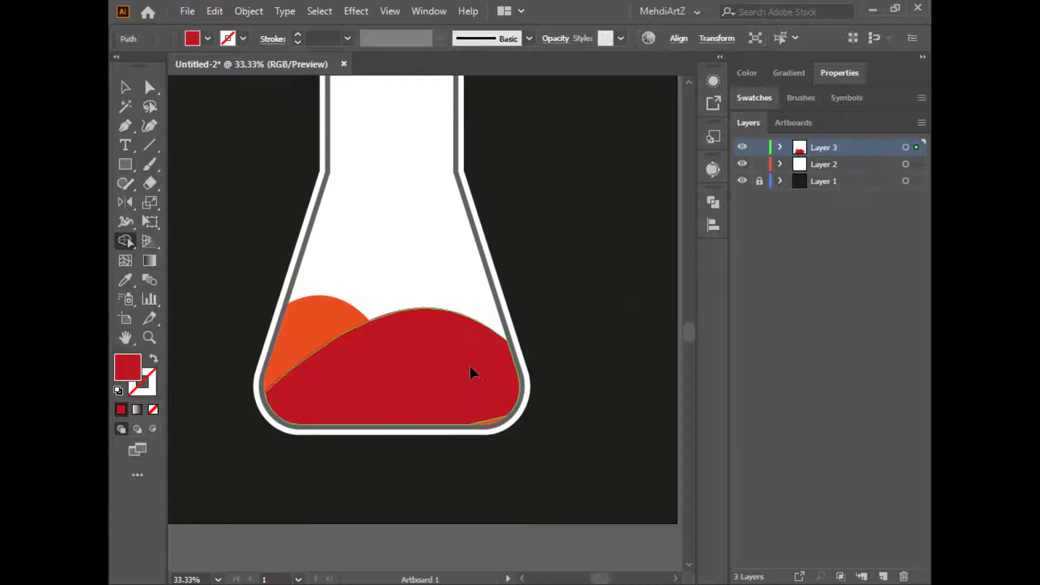
left_click(779, 147)
key("ctrl+bracketleft")
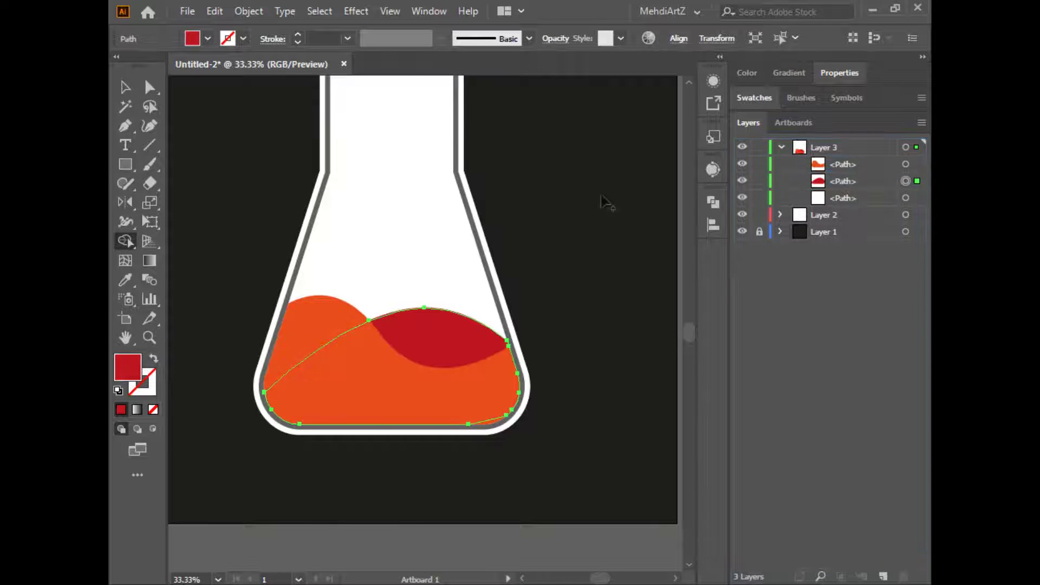
Move the white inner flask shape above both waves in Layer 3's stacking order.
key("v")
left_click(531, 192)
left_click(905, 198)
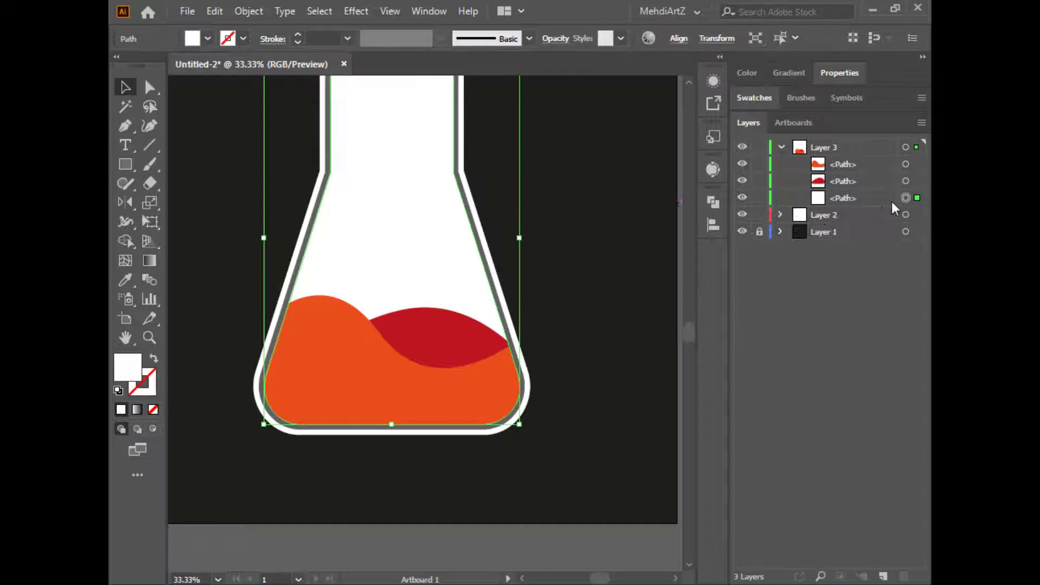
left_click_drag(876, 161, 866, 158)
Lower the white inner flask shape's opacity to 21%.
left_click(555, 38)
left_click(548, 64)
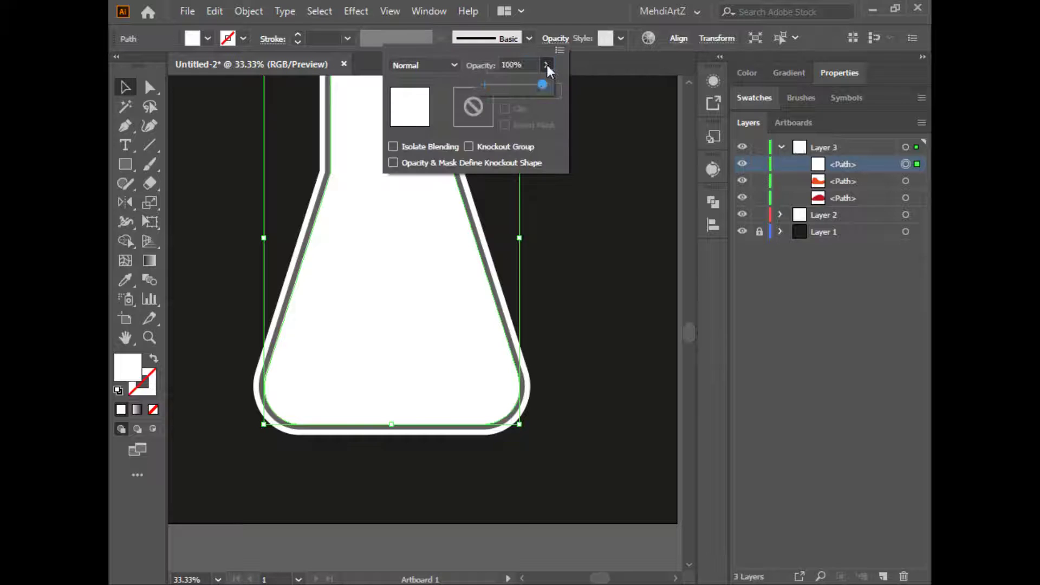
left_click_drag(547, 65, 495, 86)
left_click(622, 225)
key("ctrl+minus")
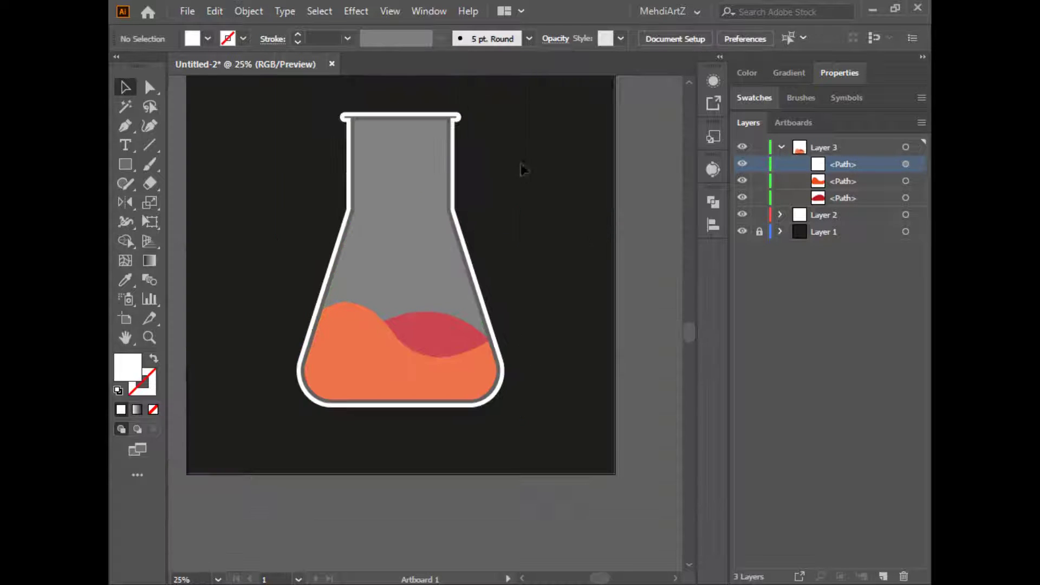
left_click_drag(515, 151, 545, 191)
key("ctrl+plus")
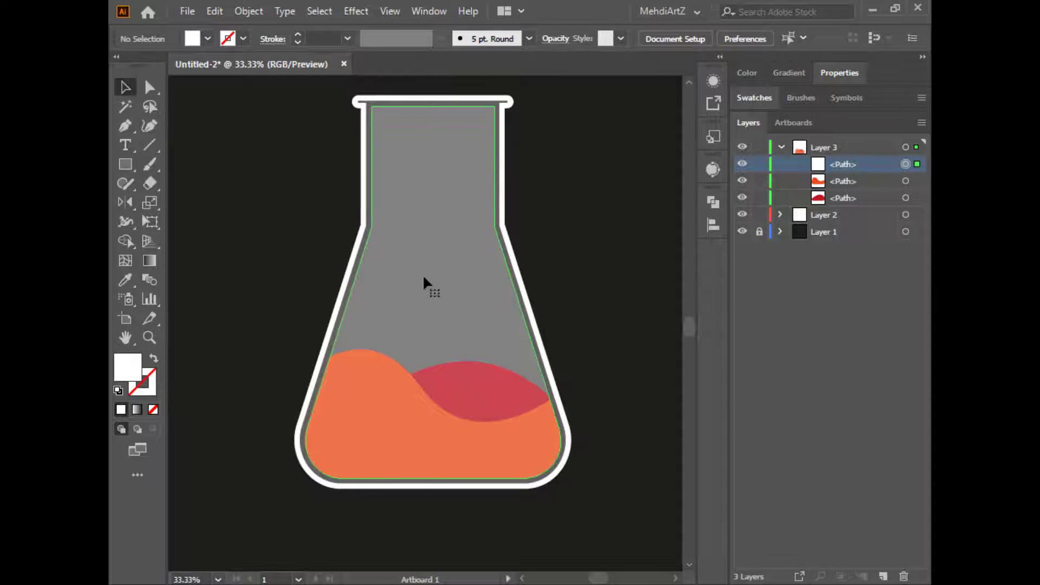
Try placing the liquid's Layer 3 beneath Layer 2 and undo the reordering.
left_click(423, 283)
key("Delete")
left_click_drag(802, 147, 803, 172)
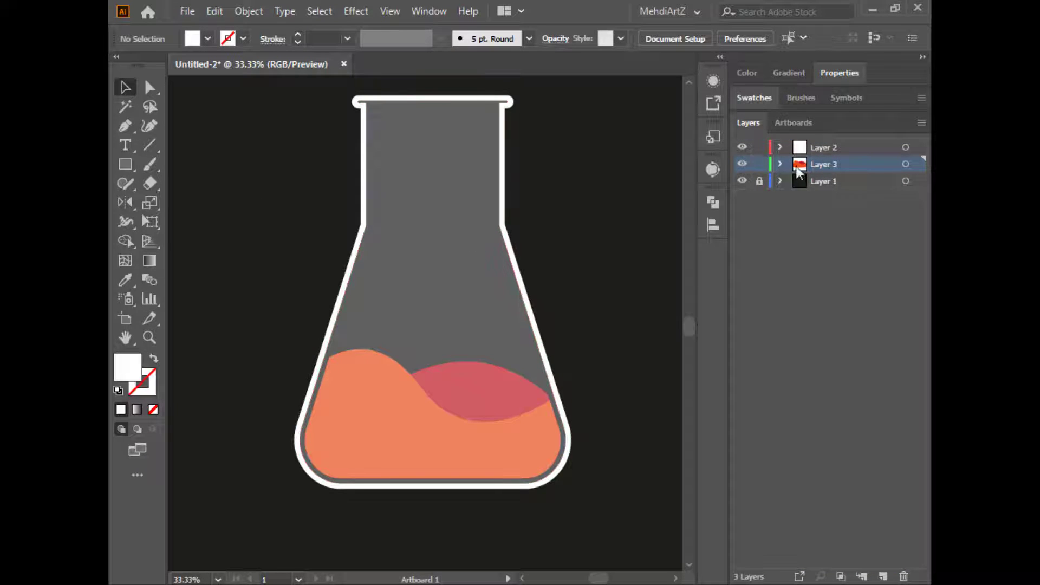
key("ctrl+z")
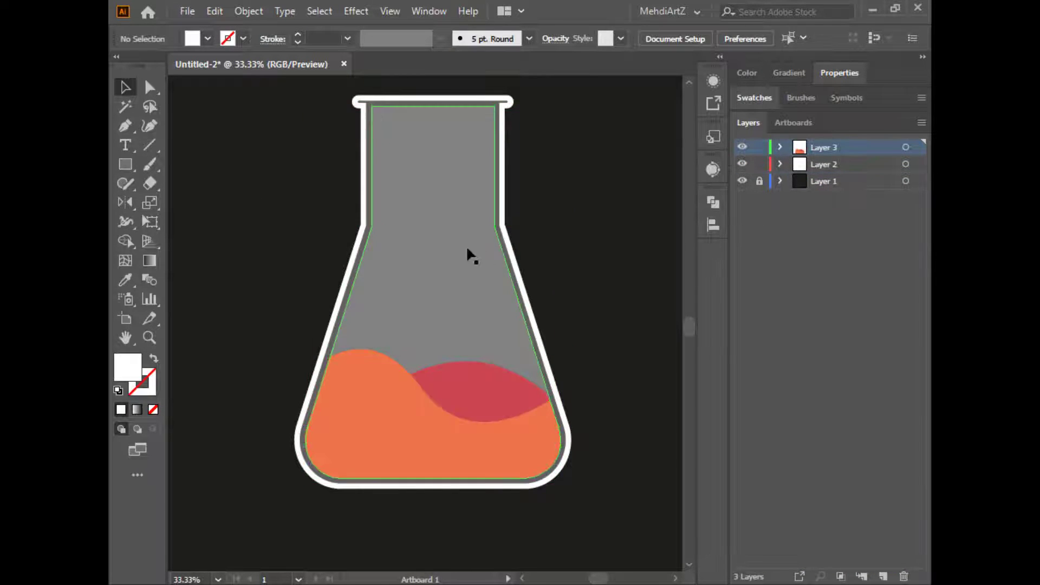
Set the opacity of the white inner flask shape to 15%.
left_click(445, 249)
left_click(555, 38)
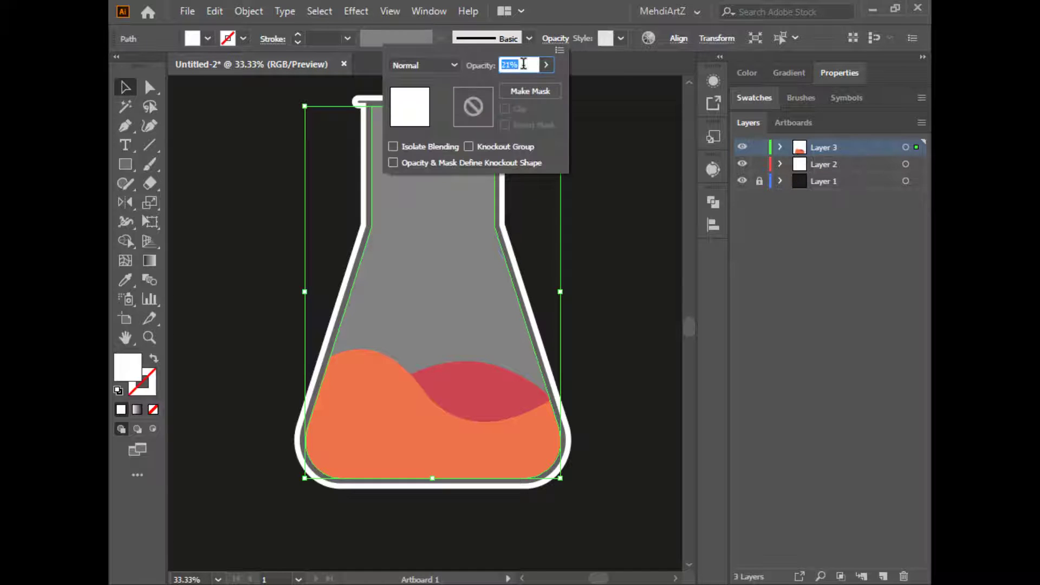
type("15")
left_click(625, 187)
left_click(556, 39)
left_click(622, 201)
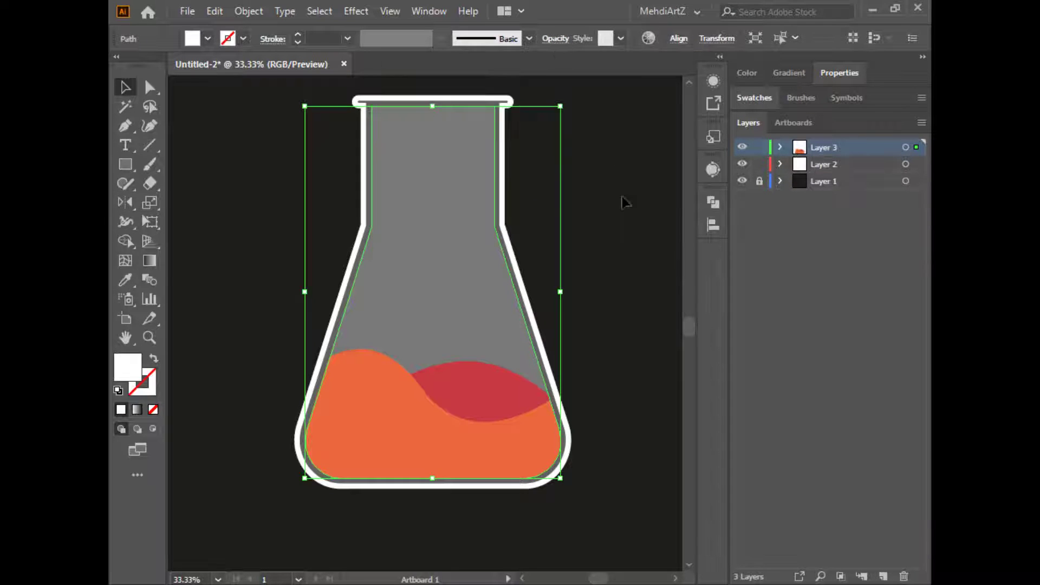
left_click(620, 216)
Select the orange wave and fill it with the yellow-orange-red linear gradient preset.
left_click(780, 147)
left_click(906, 180)
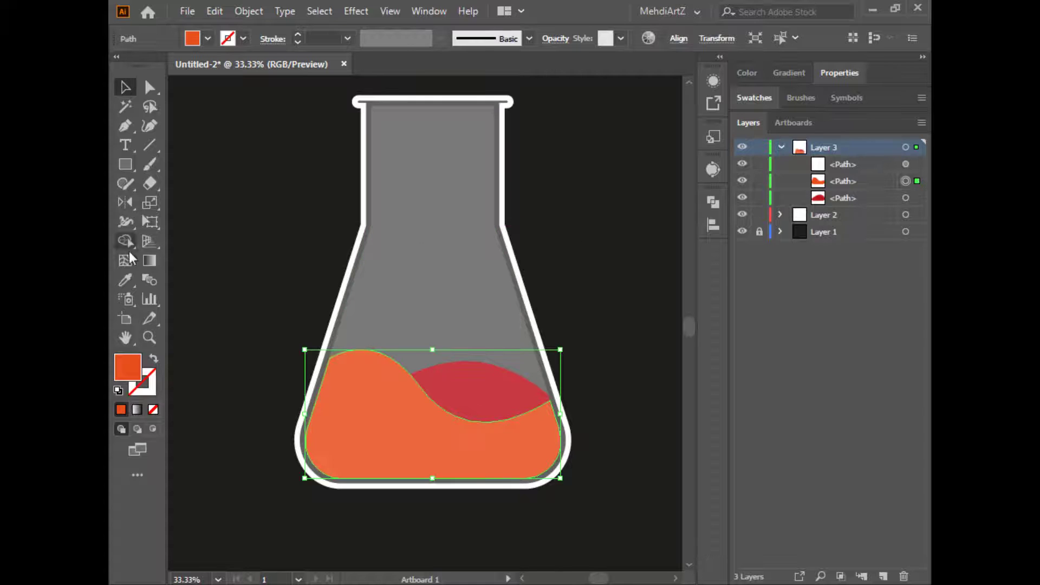
left_click(150, 261)
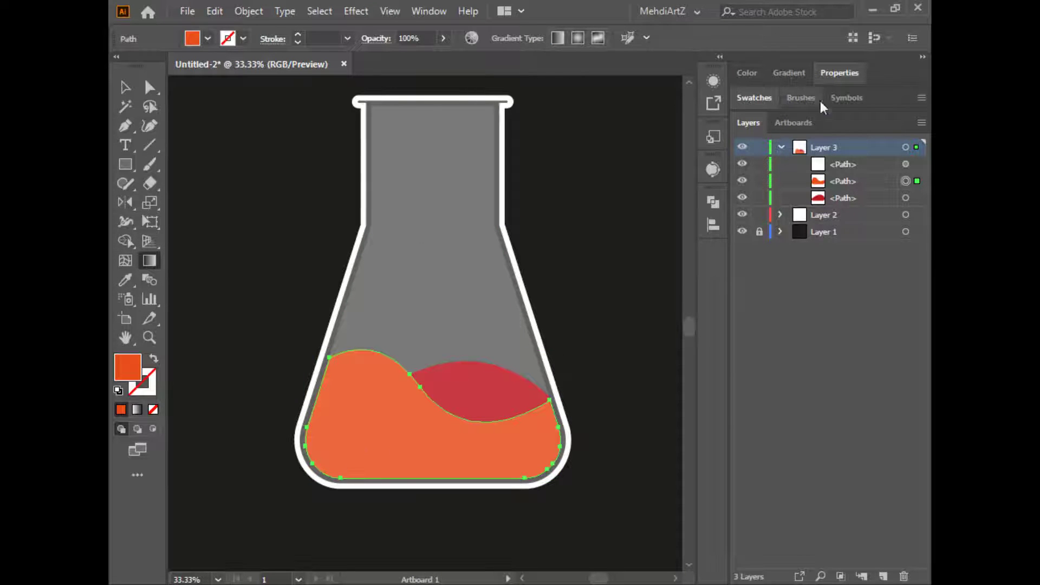
left_click(789, 72)
left_click(763, 100)
left_click(677, 154)
Remove the gradient's two middle colour stops and recolour the end stops to orange and golden yellow.
left_click(881, 204)
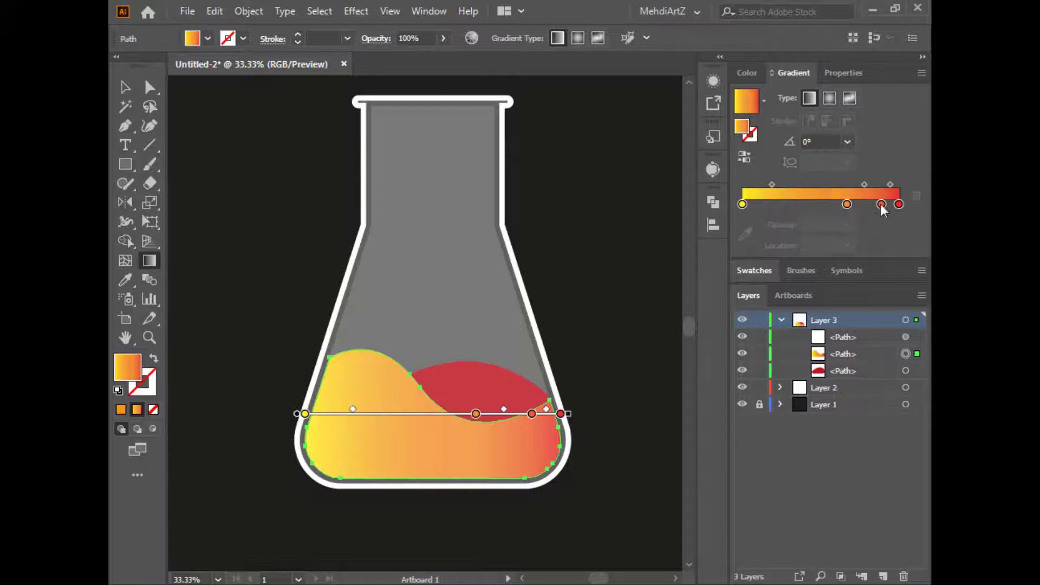
left_click_drag(881, 205, 878, 238)
left_click_drag(847, 205, 842, 238)
double_click(743, 205)
left_click_drag(839, 295, 817, 291)
left_click(900, 205)
double_click(899, 204)
left_click(605, 286)
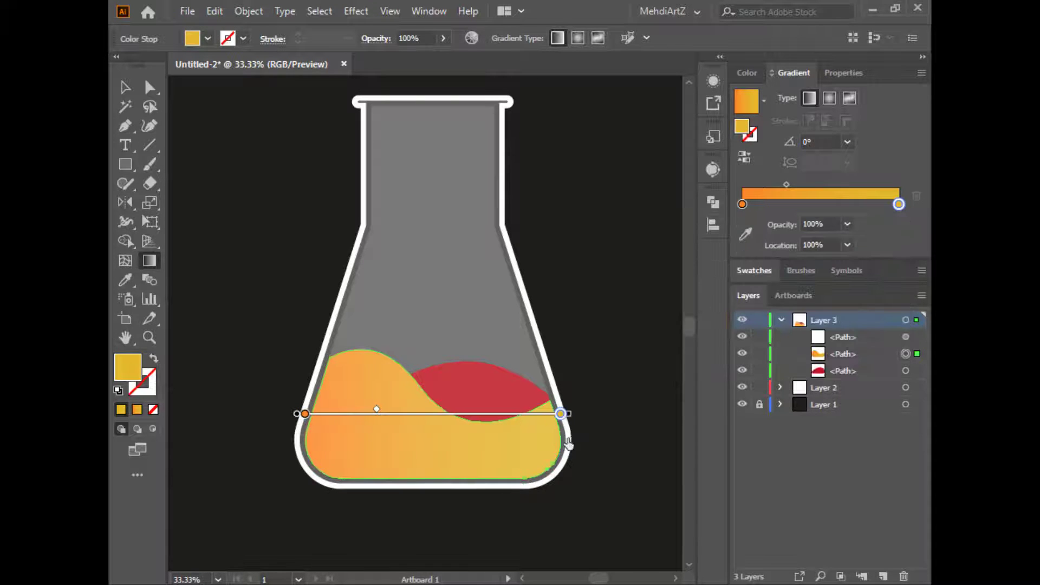
Shift the golden stop to 82.88% and redraw the wave's gradient downward at an angle of about -110.7°.
left_click_drag(560, 414, 517, 413)
mouse_move(363, 507)
left_mouse_down()
mouse_move(449, 469)
mouse_move(492, 348)
left_mouse_up()
left_click_drag(530, 305, 335, 523)
left_click_drag(453, 291, 354, 550)
left_click_drag(483, 307, 455, 370)
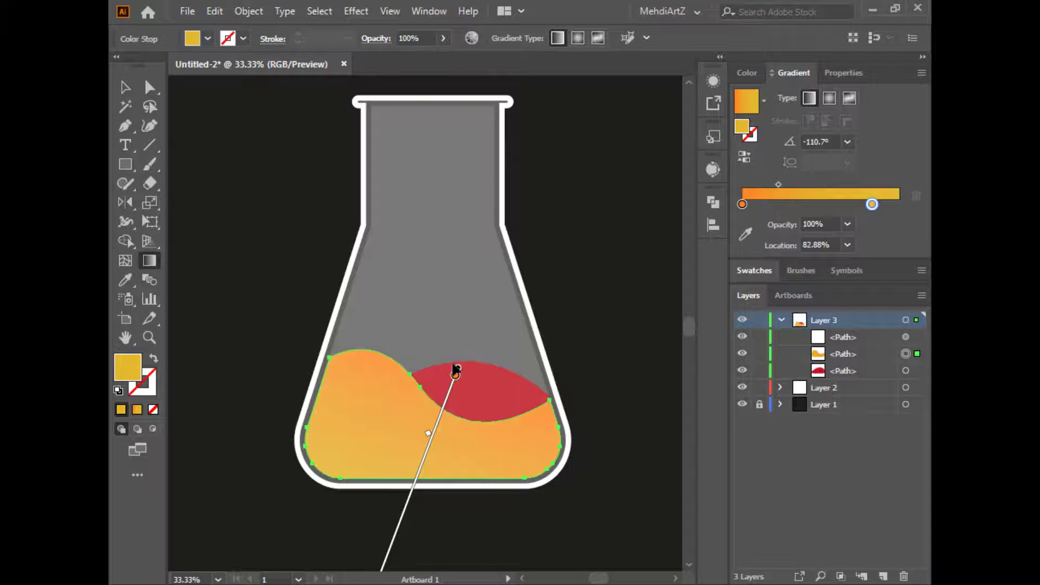
Apply the linear gradient to the red wave and recolour its stops to orange-red FF4926 and red.
left_click(905, 370)
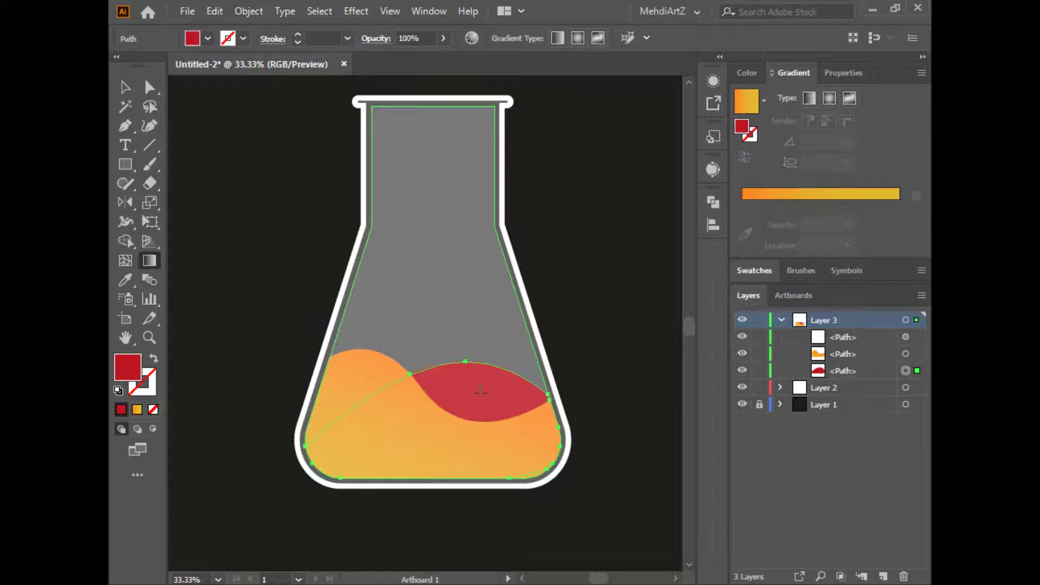
left_click(750, 102)
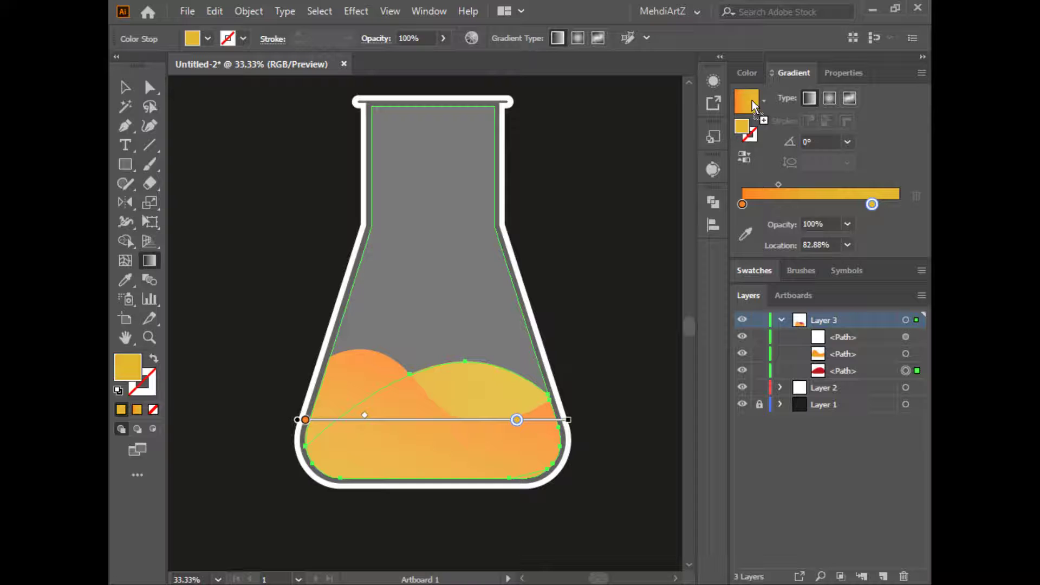
double_click(742, 205)
left_click_drag(782, 294, 789, 297)
left_click(873, 204)
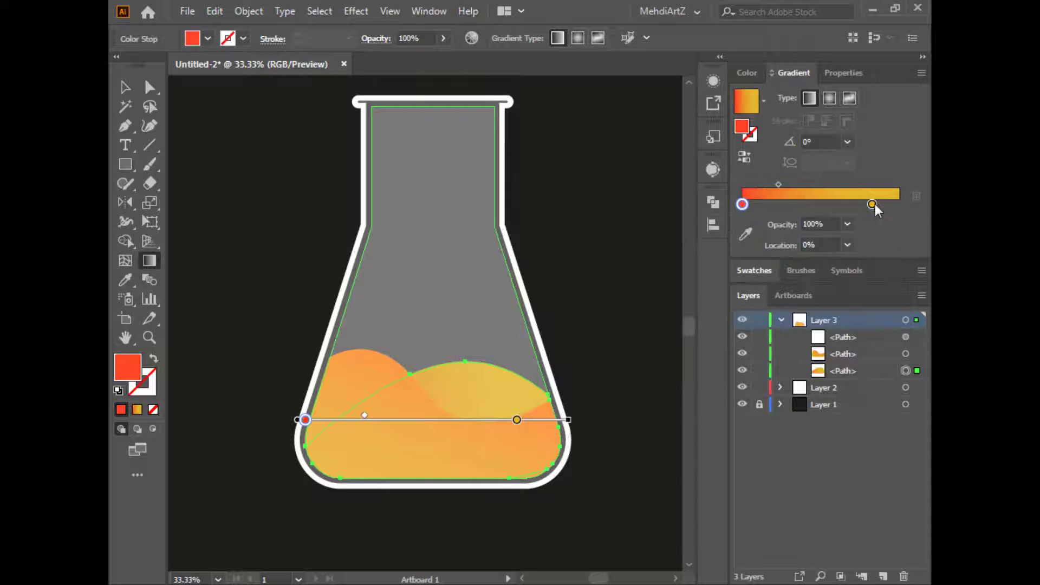
double_click(872, 205)
left_click(780, 287)
Move the rear wave's red stop to the end of the gradient and recolour the first stop to a lighter orange.
left_click(871, 204)
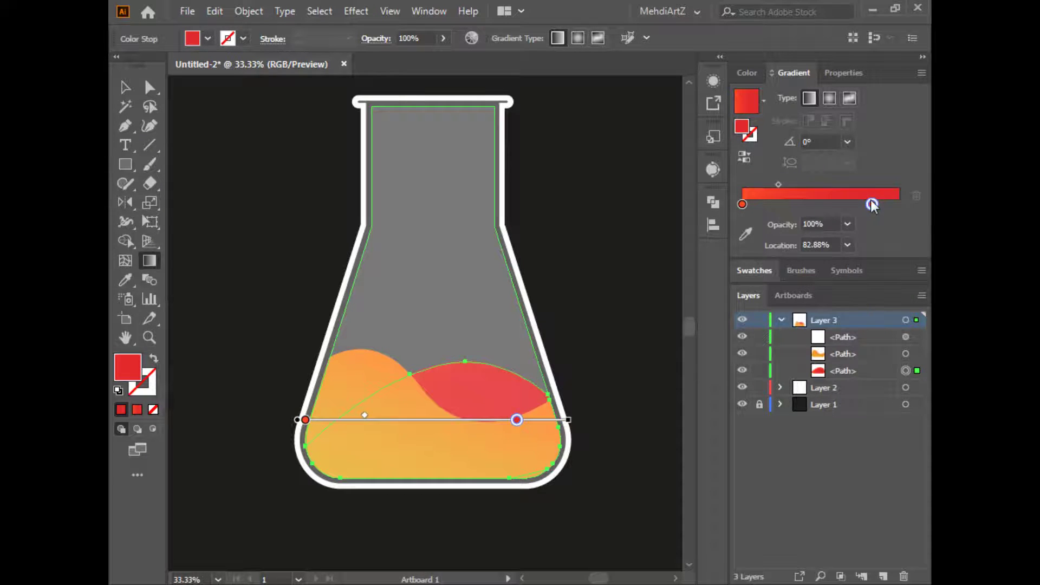
double_click(746, 208)
left_click_drag(746, 207, 746, 228)
double_click(743, 206)
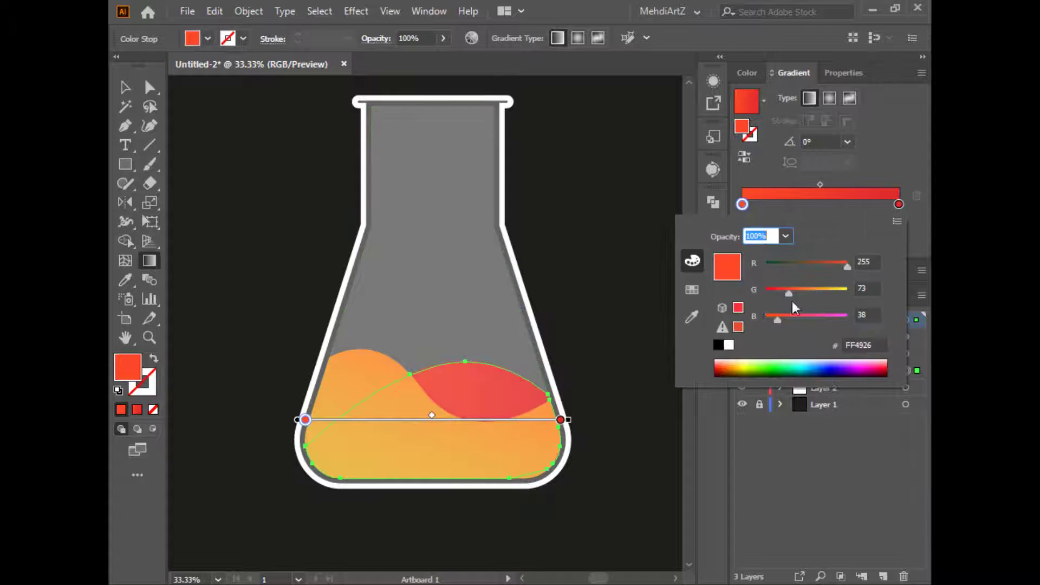
left_click_drag(789, 294, 804, 294)
left_click(850, 155)
Redraw the rear wave's gradient diagonally upward at about 68.3°, from orange to red, and deselect it.
left_click_drag(514, 474, 469, 252)
left_click_drag(509, 451, 531, 311)
left_click(431, 442)
left_click_drag(426, 431, 515, 343)
key("ctrl+z")
left_click_drag(465, 436, 515, 325)
left_click_drag(440, 423, 489, 302)
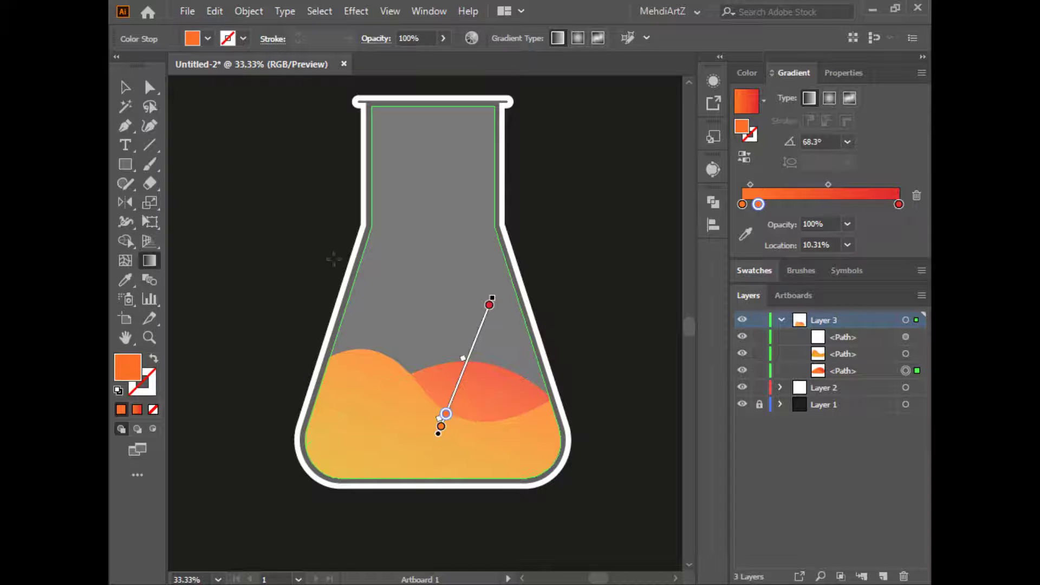
key("v")
left_click(610, 259)
Add a new Layer 4 and draw a short horizontal line in the upper left of the flask's neck with the Pen tool.
scroll(168, 167, "up", 2)
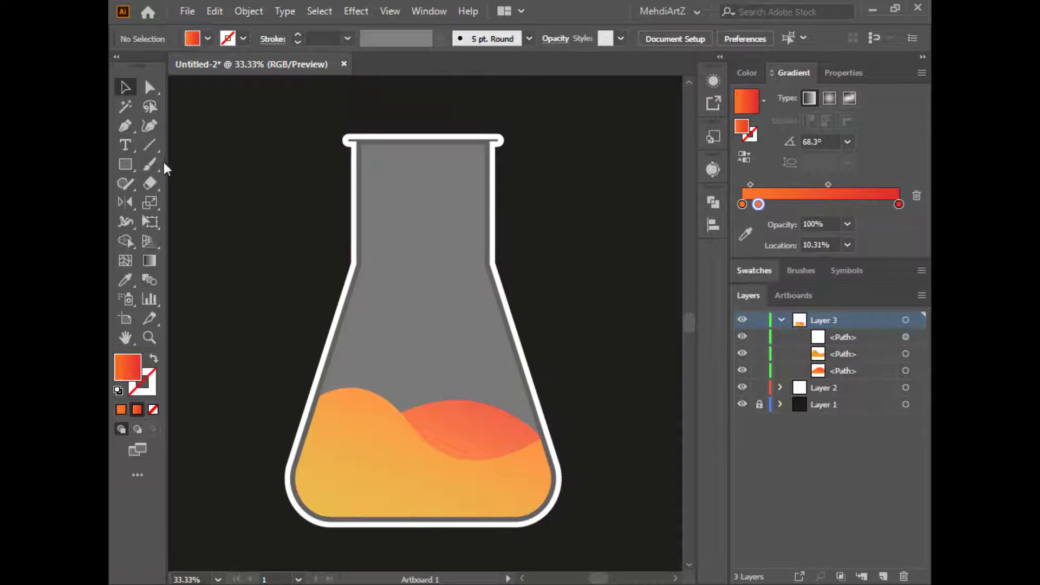
key("p")
left_click(781, 320)
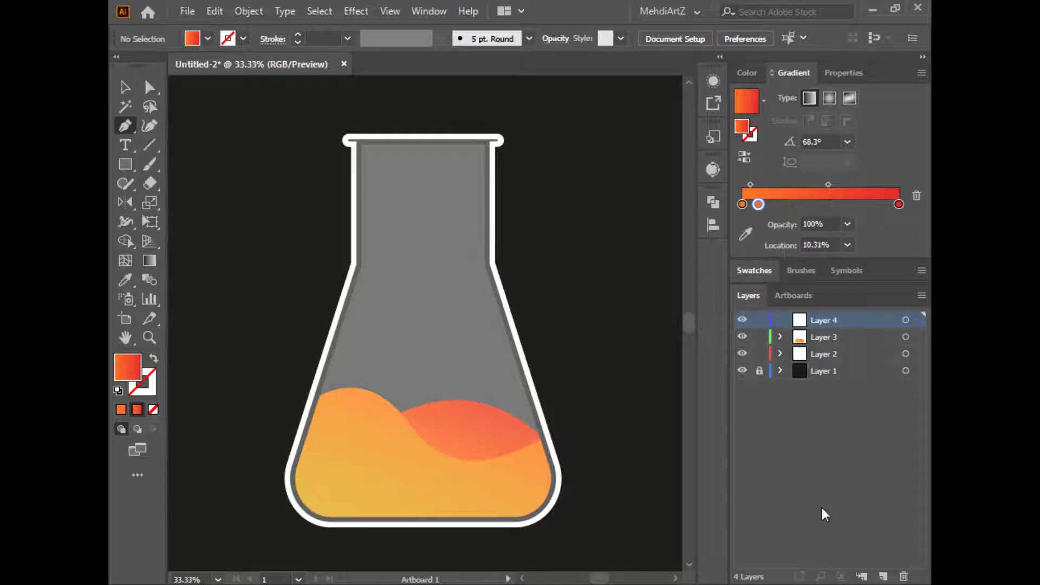
left_click(369, 155)
left_click(397, 155)
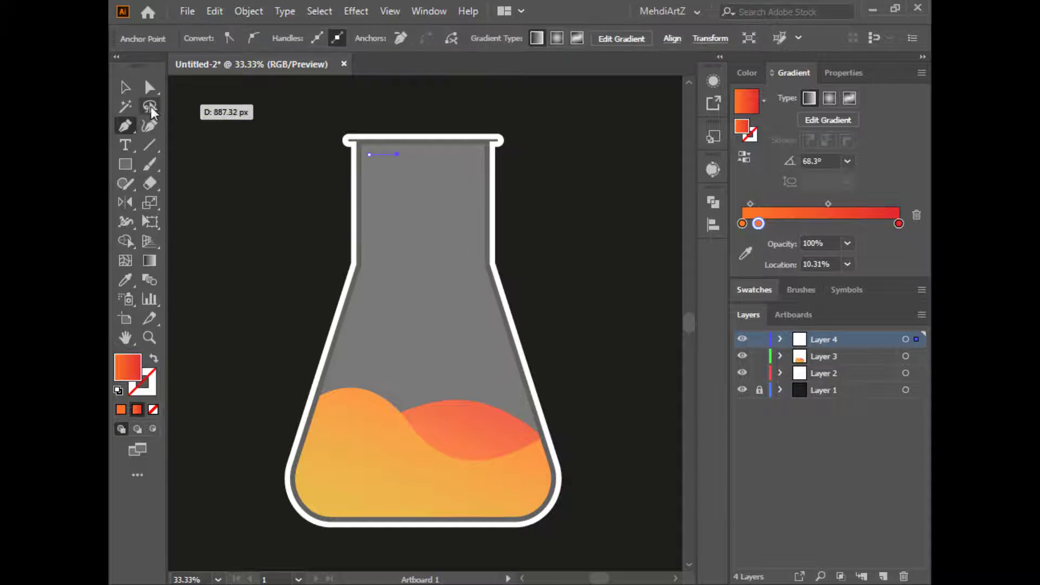
Try setting no fill and a white stroke for the short line in the flask's neck.
left_click(127, 88)
double_click(389, 151)
left_click(180, 91)
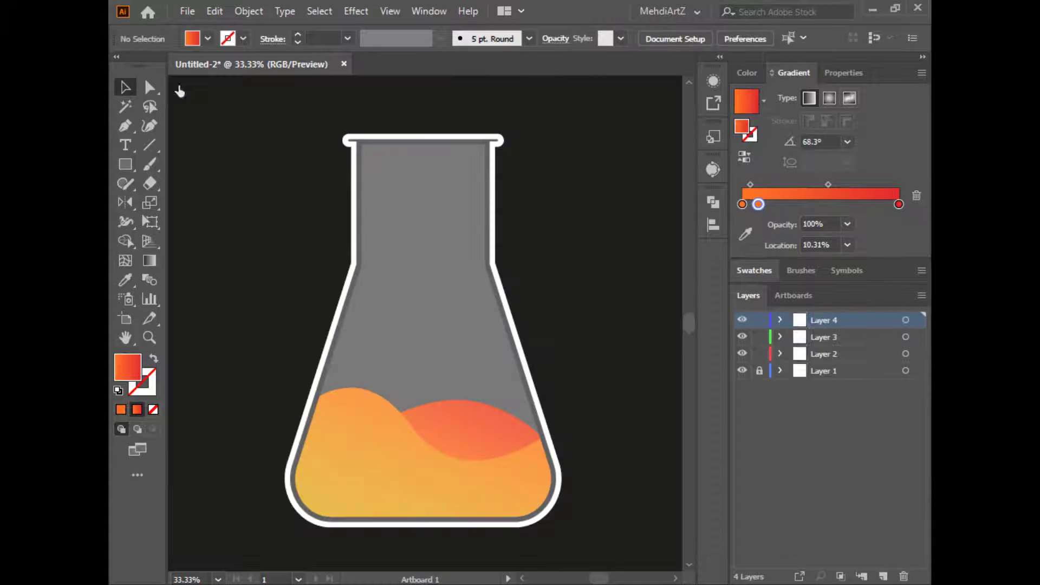
left_click(208, 38)
left_click(122, 63)
left_click(227, 39)
left_click(142, 63)
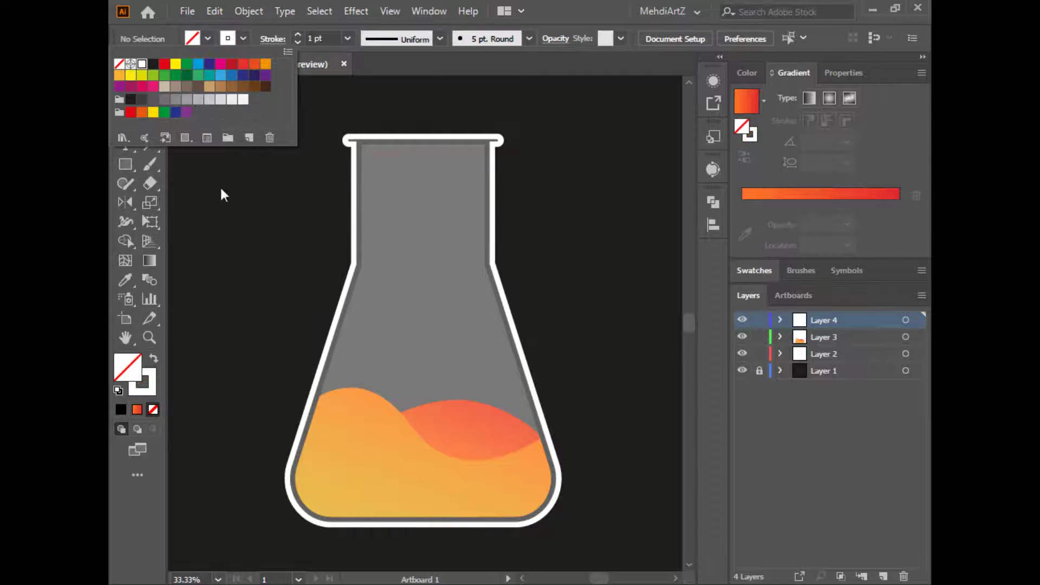
left_click(299, 35)
Give the short neck line no fill and a white 12 pt stroke with rounded caps.
left_click(386, 151)
left_click(195, 38)
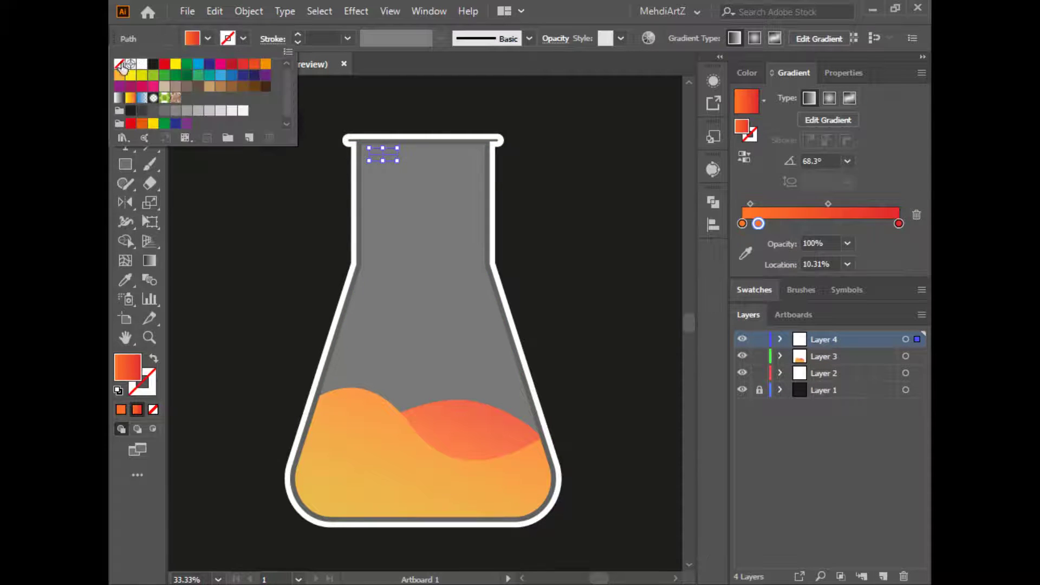
left_click(120, 64)
left_click(231, 41)
left_click(227, 38)
left_click(142, 64)
left_click(297, 34)
left_click(296, 35)
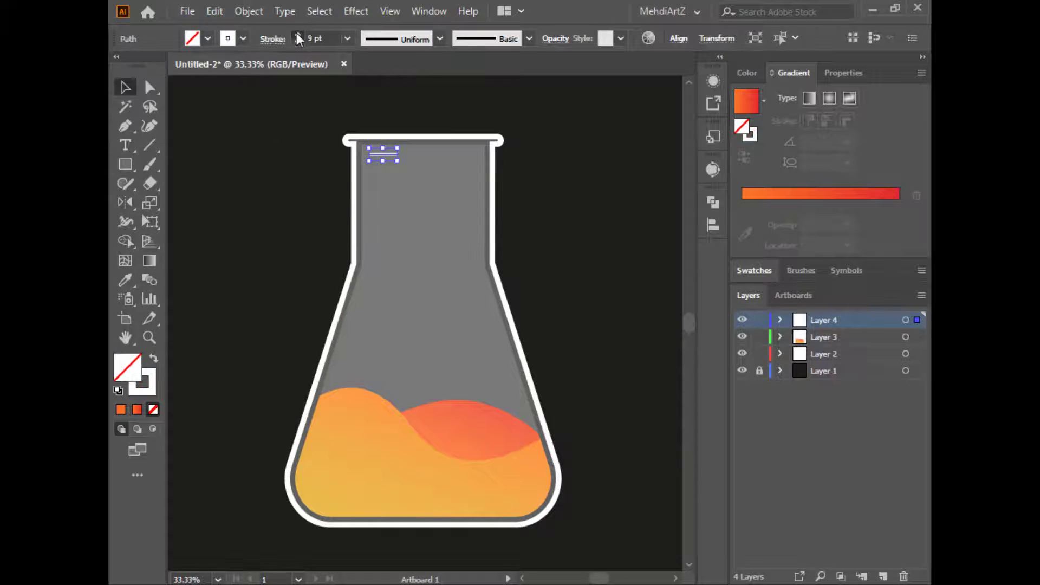
left_click(297, 34)
left_click(274, 39)
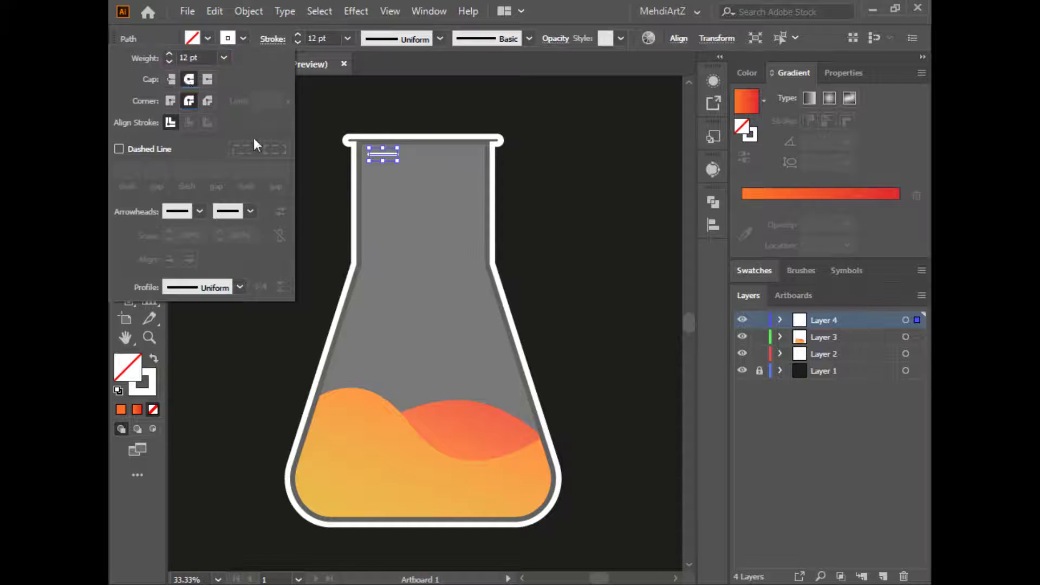
Copy the short line slightly down and right and repeat the copy to make three staggered lines.
mouse_move(391, 161)
left_mouse_down()
mouse_move(390, 170)
mouse_move(398, 162)
left_mouse_up()
key("ctrl+d")
left_click(283, 215)
Rotate the three staggered lines to vertical, lengthen them and place them in the lower right of the flask's neck.
left_click(390, 155)
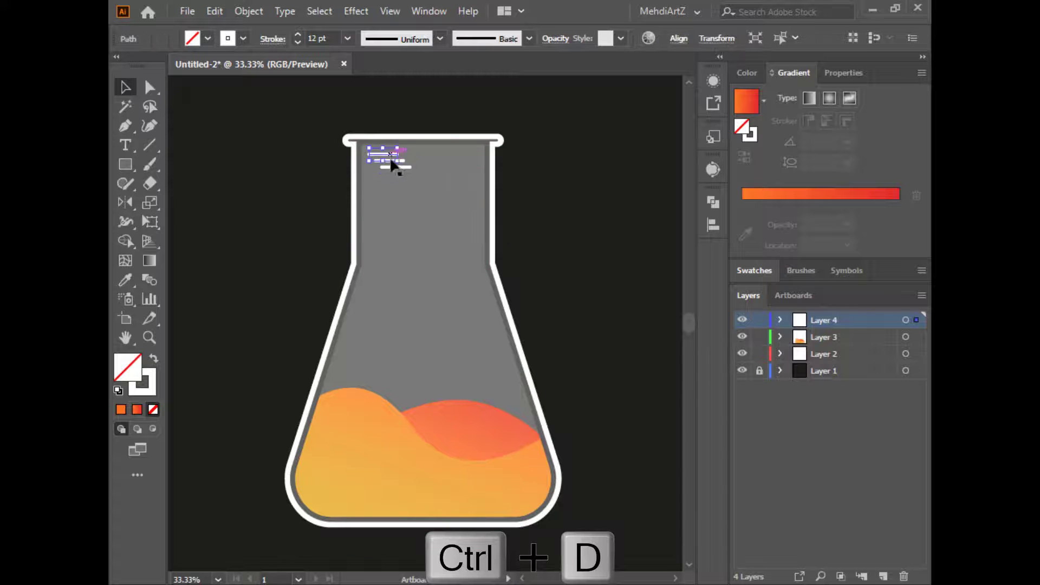
key("ctrl+plus")
key("ctrl+plus")
left_click(460, 248)
left_click(451, 323)
left_click(460, 337, "shift")
left_click(470, 350, "shift")
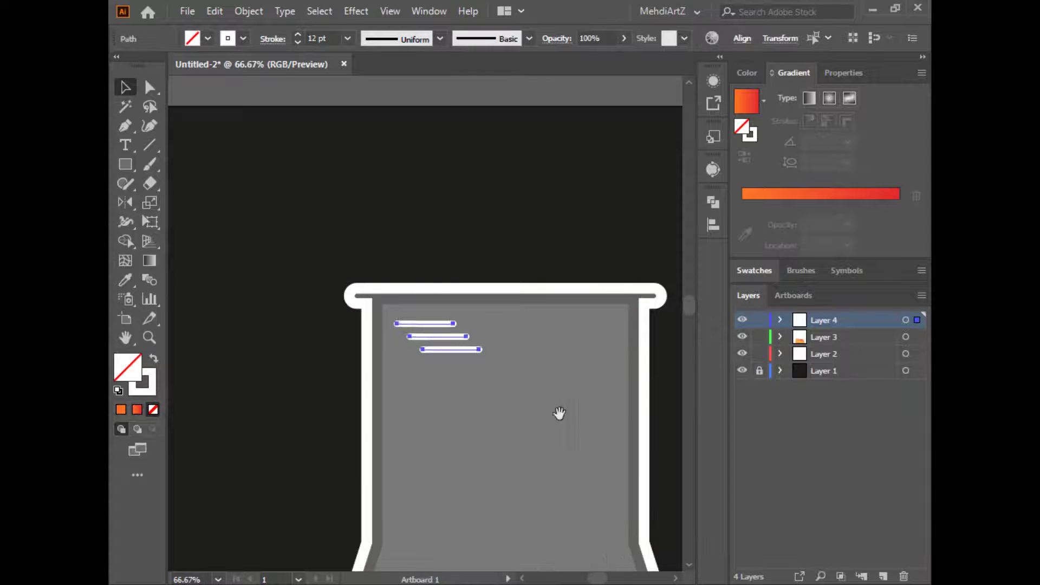
left_click_drag(557, 413, 441, 286)
left_click_drag(445, 245, 450, 205)
left_click_drag(459, 294, 482, 378)
left_click(468, 276)
left_click(620, 231)
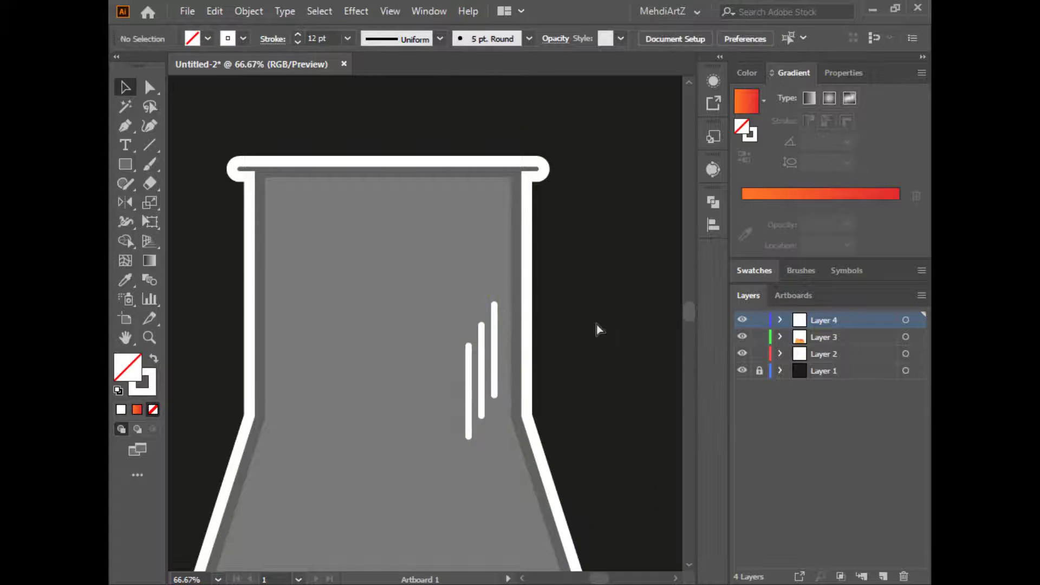
Lower the opacity of the group of three vertical lines to about 24%.
key("ctrl+minus")
key("ctrl+minus")
key("ctrl+minus")
left_click(450, 347)
left_click(555, 37)
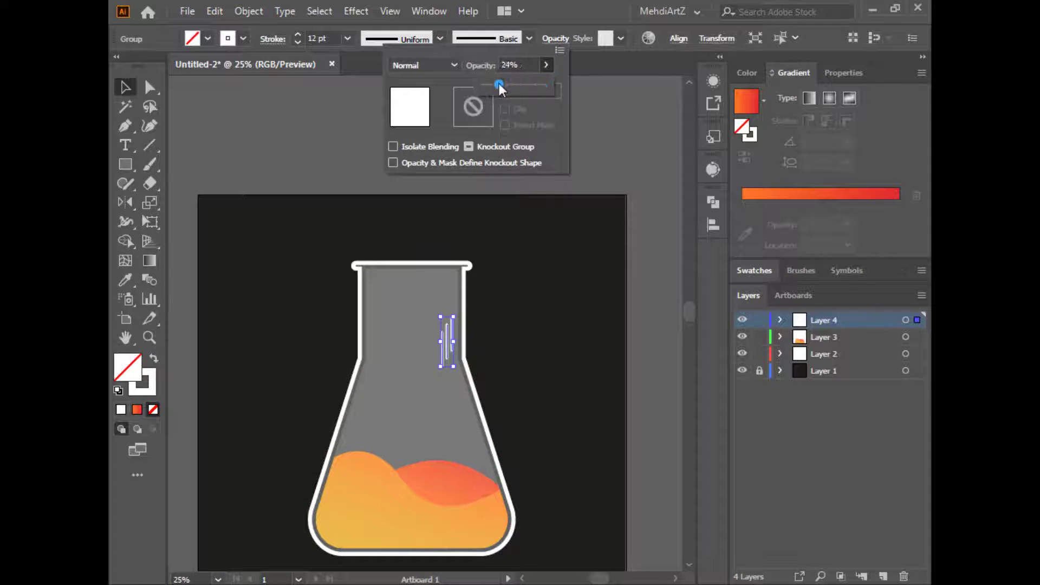
left_click(606, 149)
left_click(594, 160)
left_click(592, 160)
Draw a short white horizontal line in the upper left of the flask's neck with the Pen tool.
key("ctrl+plus")
key("ctrl+plus")
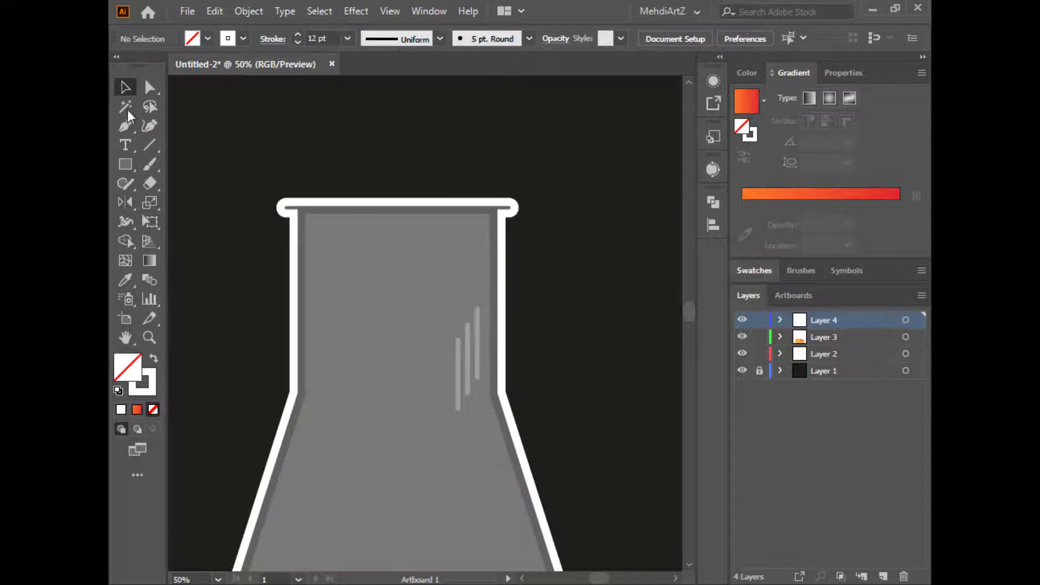
left_click(313, 228)
left_click(362, 228)
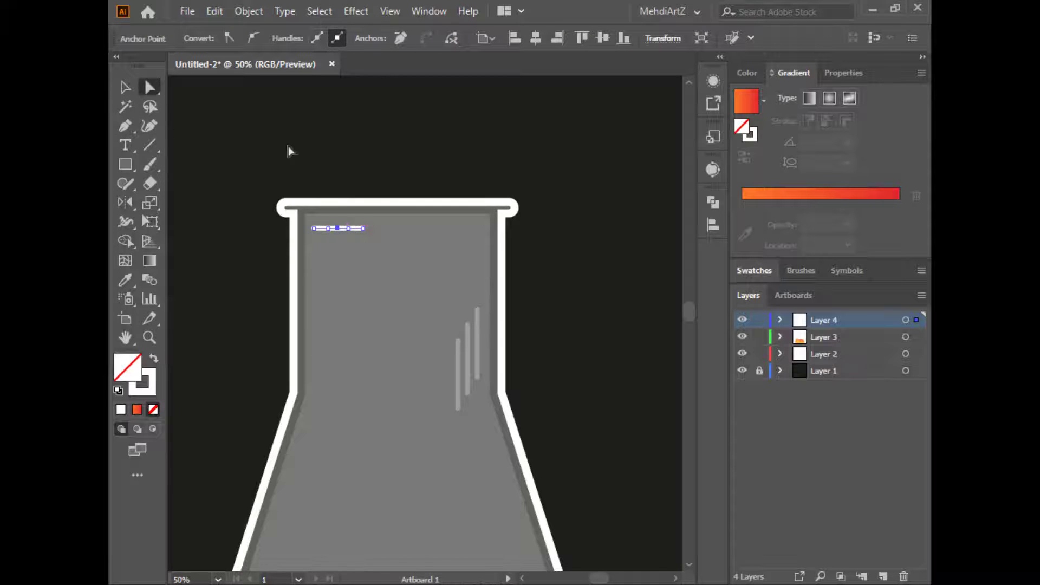
Try to split the short horizontal line into two dashes by removing its middle section.
left_click(338, 227)
key("Delete")
left_click(344, 169)
left_click(125, 125)
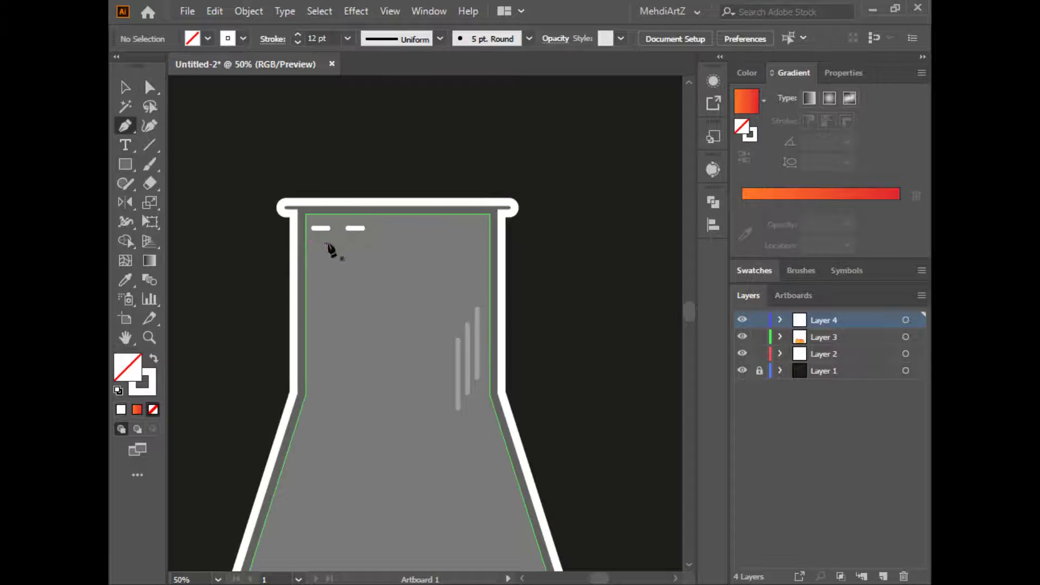
key("ctrl+z")
key("ctrl+z")
key("ctrl+z")
Make two copies of the short line below it, with the middle one shifted slightly right.
left_click(125, 88)
left_click(260, 162)
left_click_drag(333, 228, 329, 257)
left_click(244, 120)
Split the uppermost short line into two equal dashes by deleting its middle section between added anchor points.
key("ctrl+plus")
key("ctrl+plus")
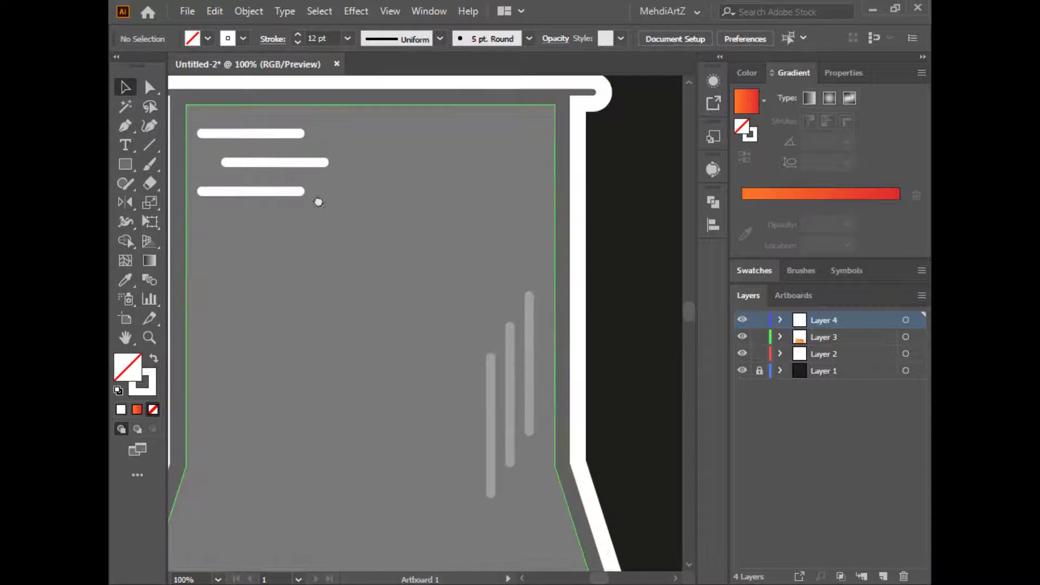
left_click_drag(312, 194, 445, 306)
key("a")
left_click(386, 249)
left_click(385, 245)
key("Delete")
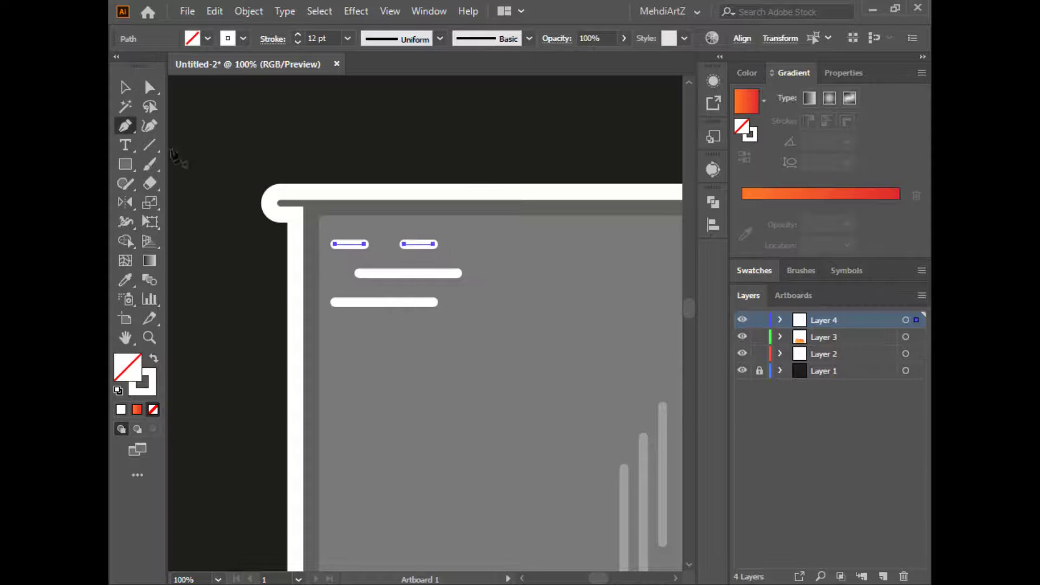
Split the middle line into a short left dash and a longer right dash by deleting the section between them.
left_click(387, 275)
left_click(375, 272)
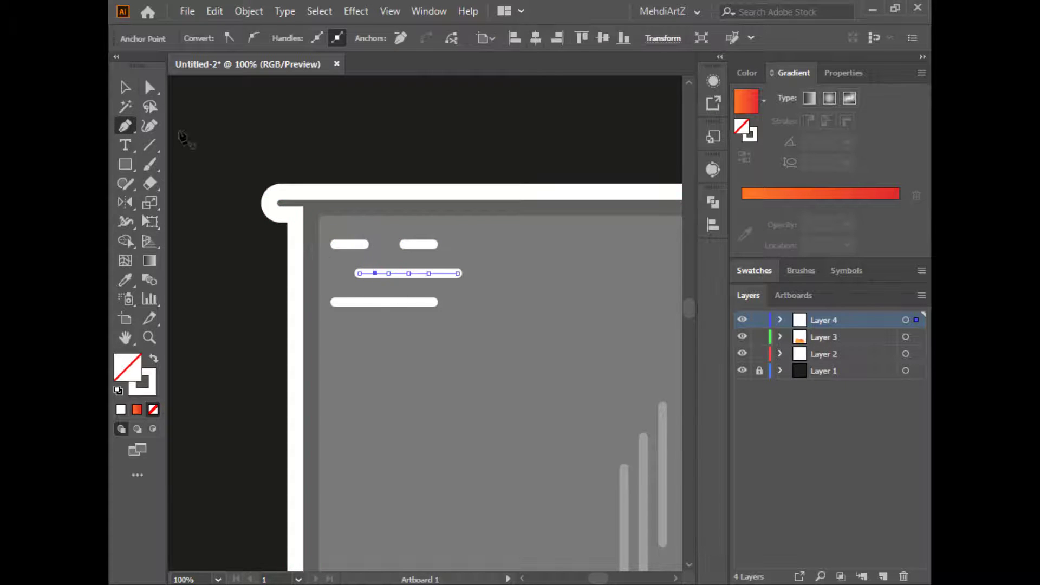
left_click(388, 273)
key("Delete")
left_click(415, 134)
Try to shorten the right dash of the middle line by deleting another section of it.
left_click(439, 273)
left_click(458, 273)
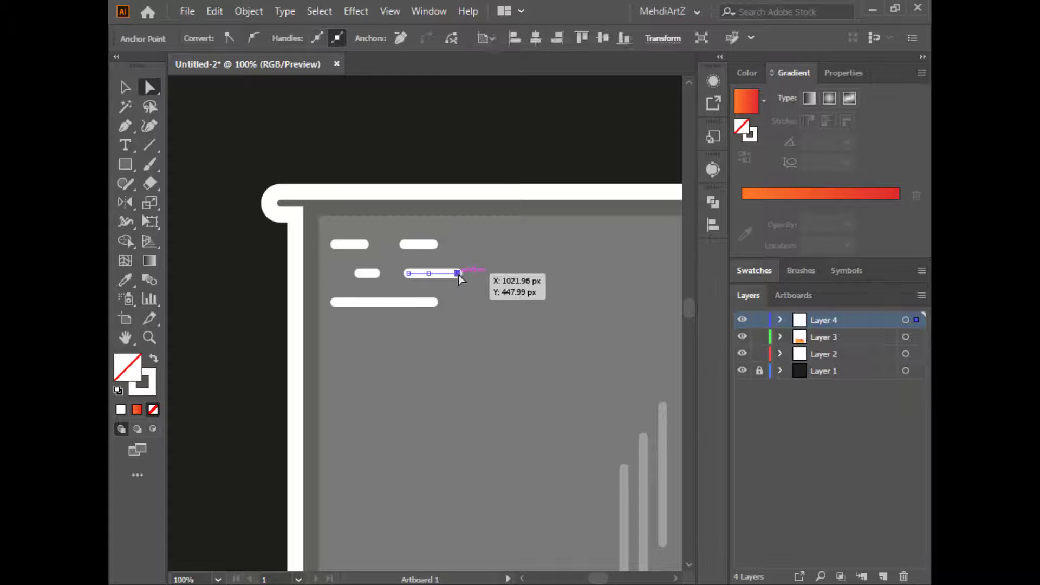
left_click_drag(459, 275, 458, 275)
key("Delete")
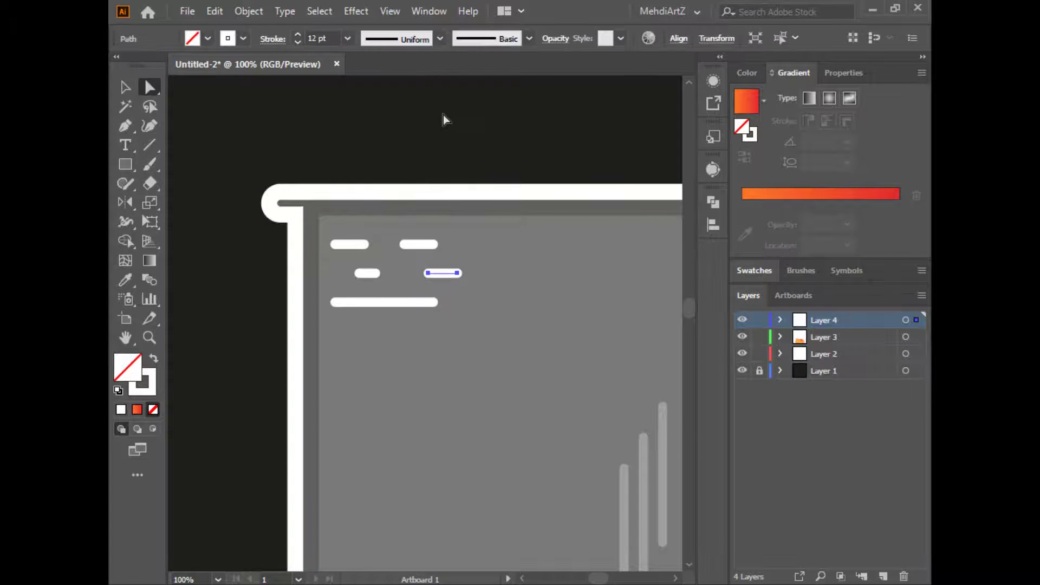
left_click(443, 115)
key("ctrl+z")
key("ctrl+z")
key("ctrl+shift+z")
left_click(419, 110)
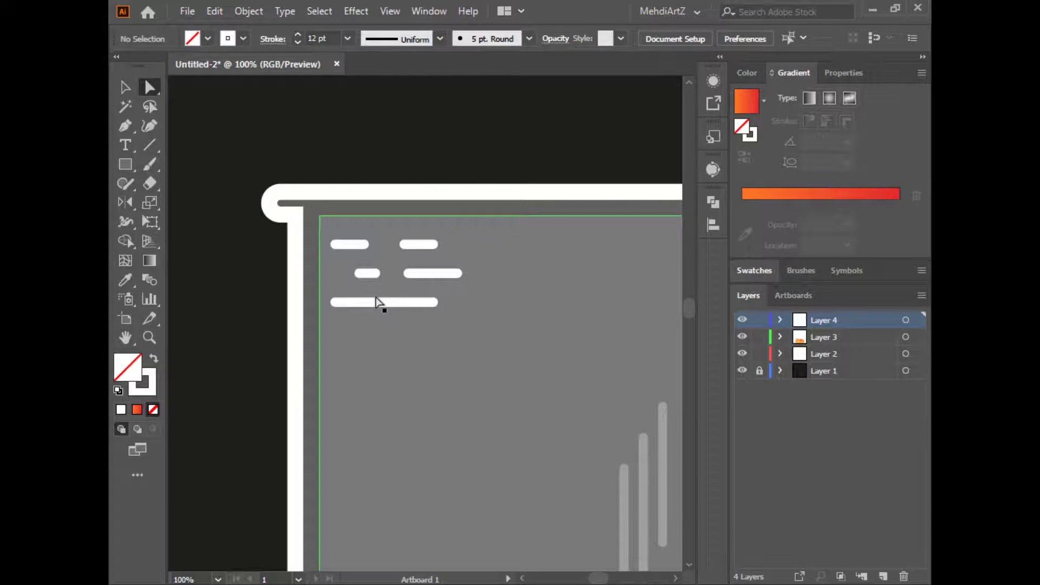
Add anchor points to the third line and delete a section to leave a long left dash and a short right dash.
left_click(128, 130)
left_click(407, 303, "ctrl")
left_click(418, 302)
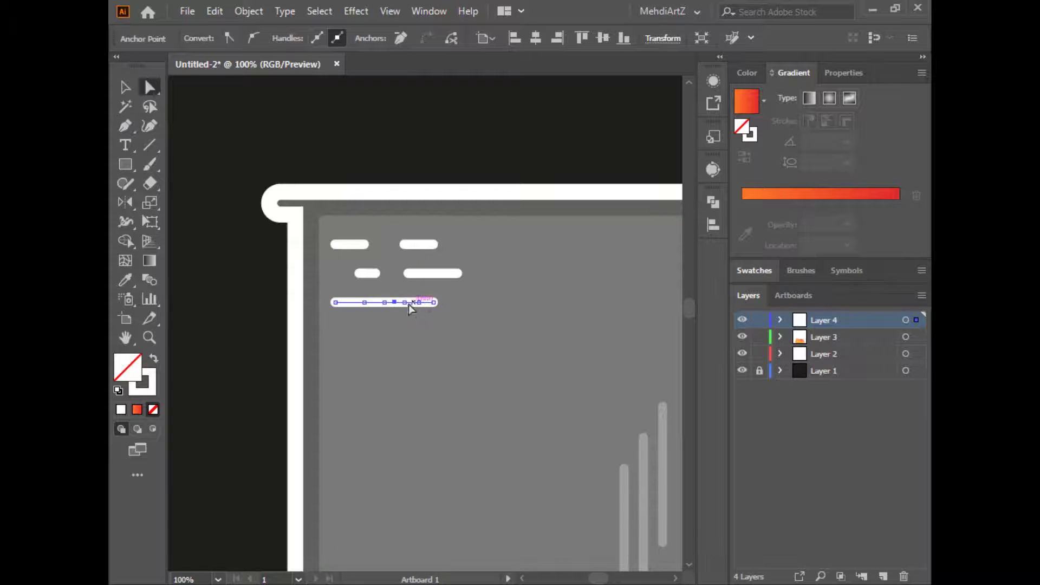
key("Delete")
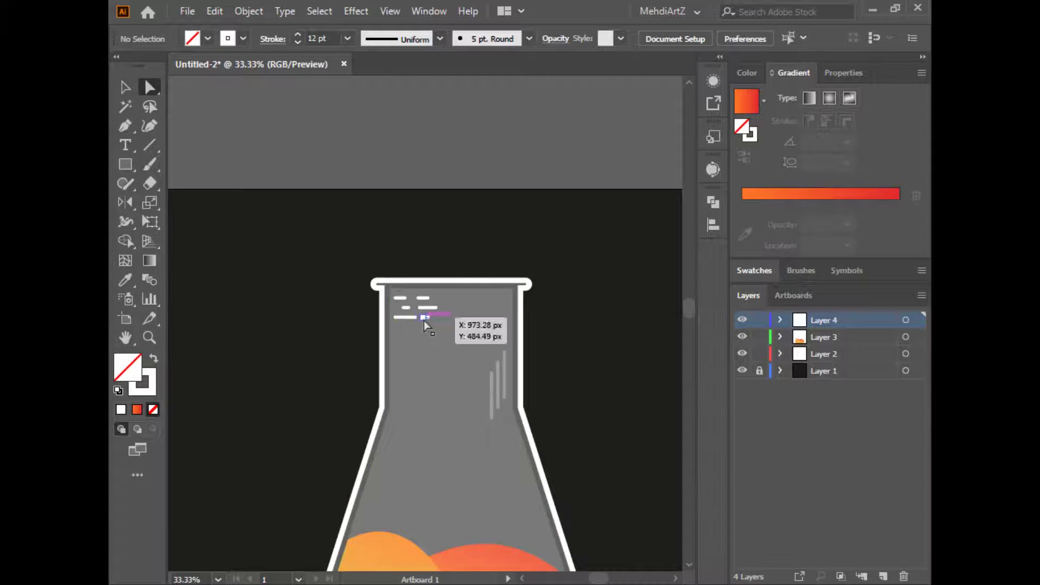
Lock Layer 2 and Layer 3 and set the opacity of all the dashes in the neck to 30%.
key("ctrl+equal")
key("ctrl+equal")
left_click_drag(469, 315, 352, 261)
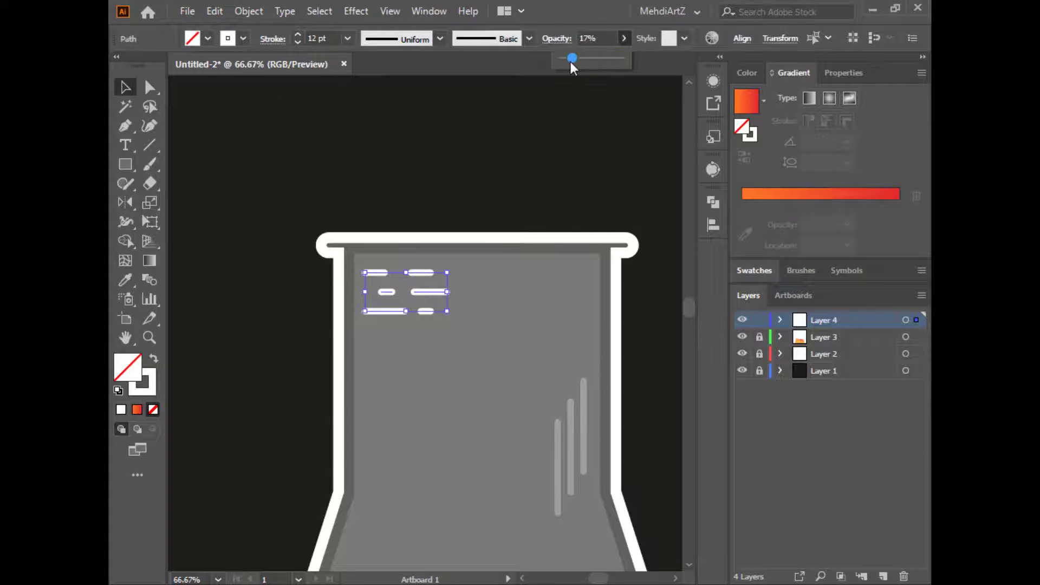
left_click_drag(571, 62, 588, 64)
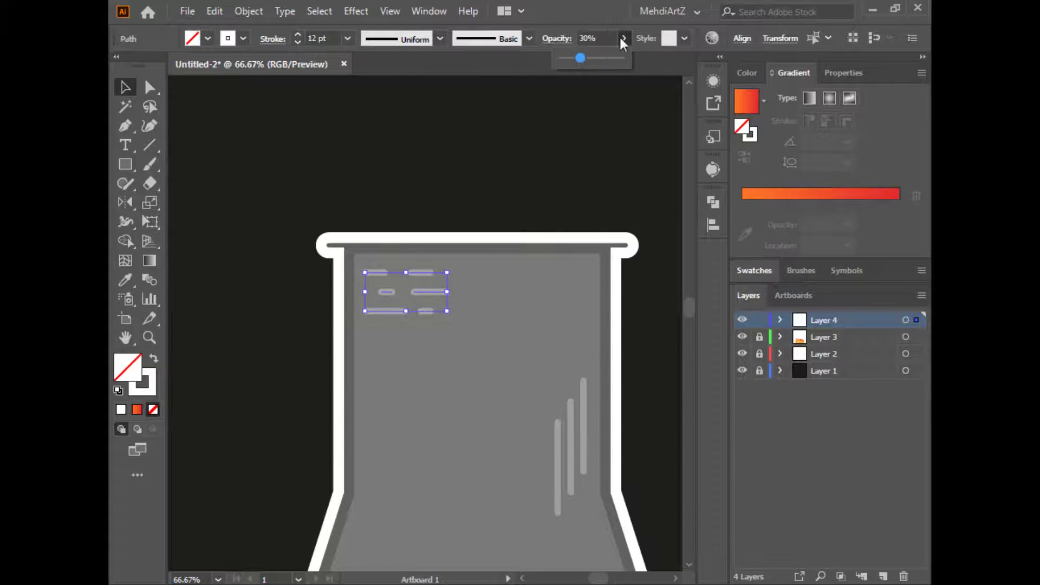
left_click(523, 175)
Enlarge the three translucent vertical lines and reposition them so they reach from the neck into the flask's shoulder.
key("ctrl+minus")
key("ctrl+minus")
key("ctrl+minus")
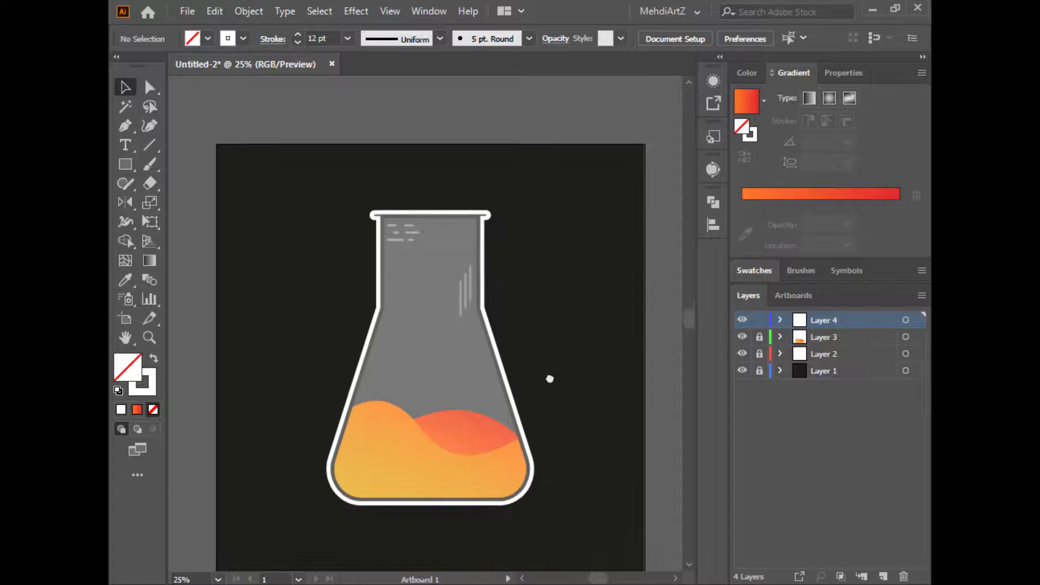
key("ctrl+plus")
left_click(507, 310)
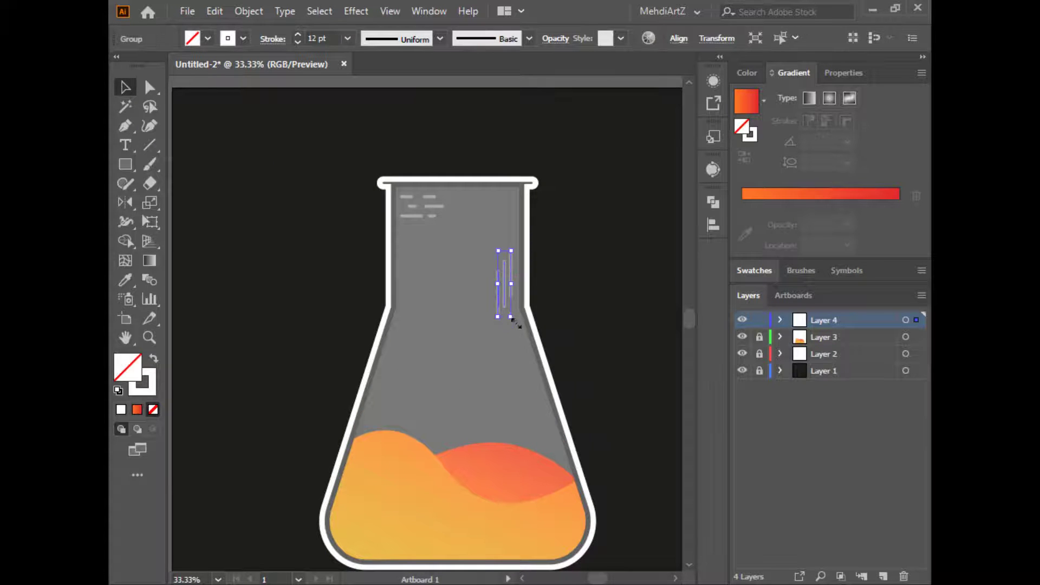
left_click_drag(516, 323, 529, 346)
left_click(502, 301)
left_click_drag(504, 299, 500, 291)
left_click_drag(505, 243, 504, 301)
left_click(576, 290)
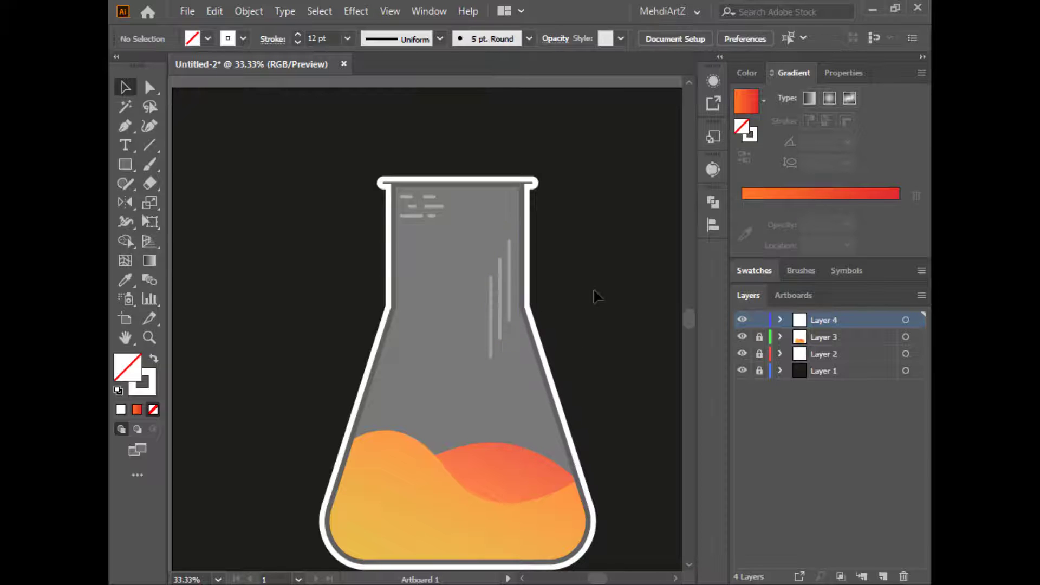
Add a new Layer 5 on top and unlock Layer 2 and Layer 3.
left_click(883, 576)
left_click(124, 164)
key("p")
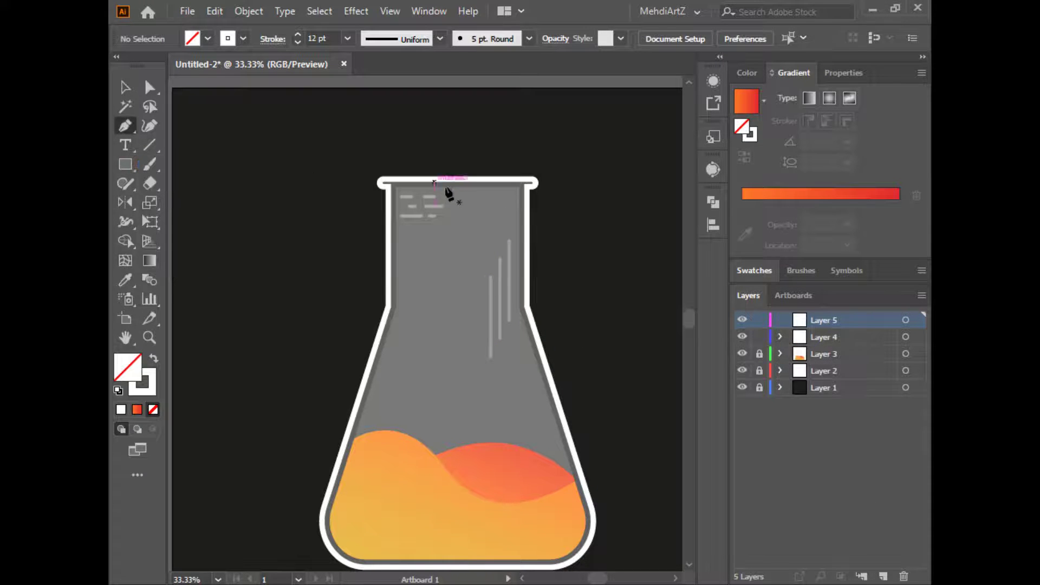
key("ctrl+plus")
key("ctrl+plus")
left_click_drag(492, 174, 455, 398)
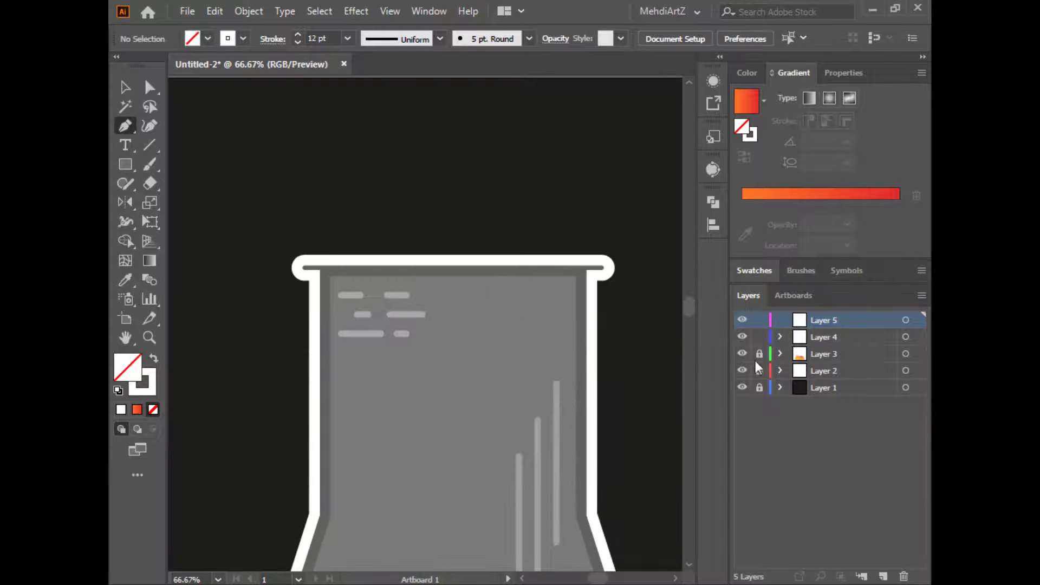
Draw a closed bent band with the Pen tool, straight down the middle of the neck and widening diagonally to the flask's base.
left_click(444, 276)
left_click_drag(464, 487, 454, 262)
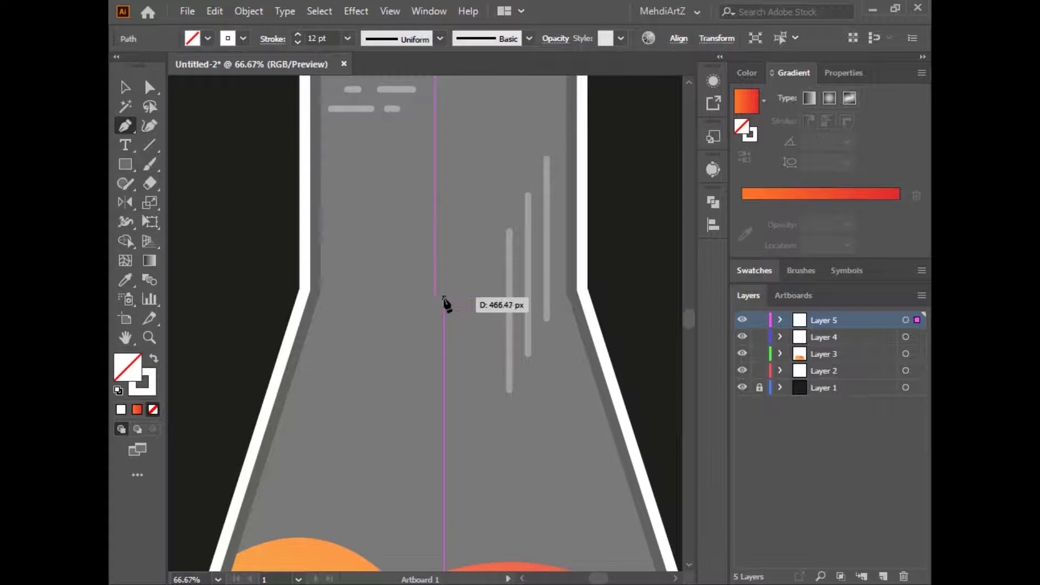
left_click(443, 302, "shift")
scroll(444, 304, "down", 4)
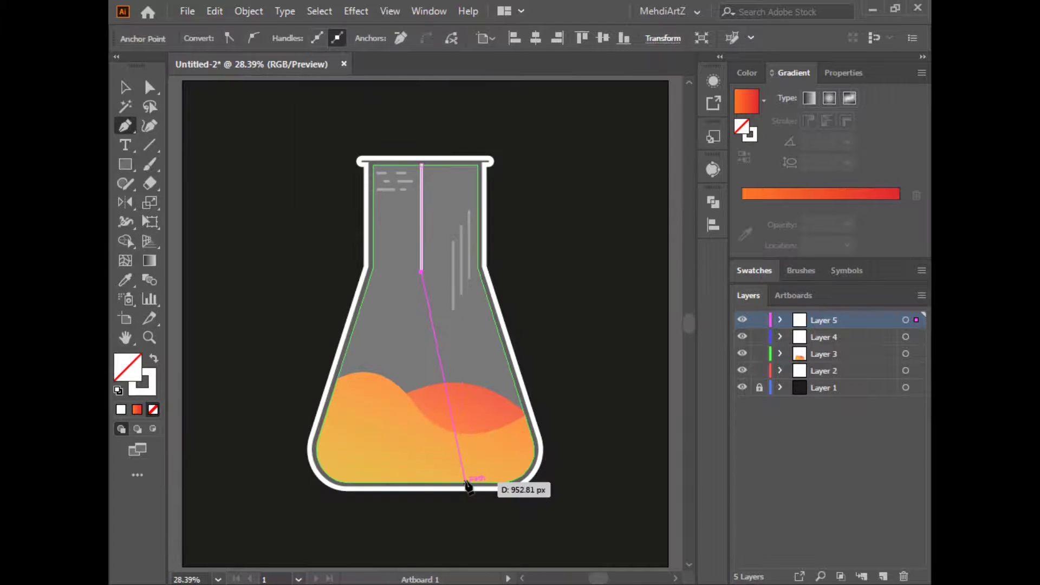
left_click(448, 482)
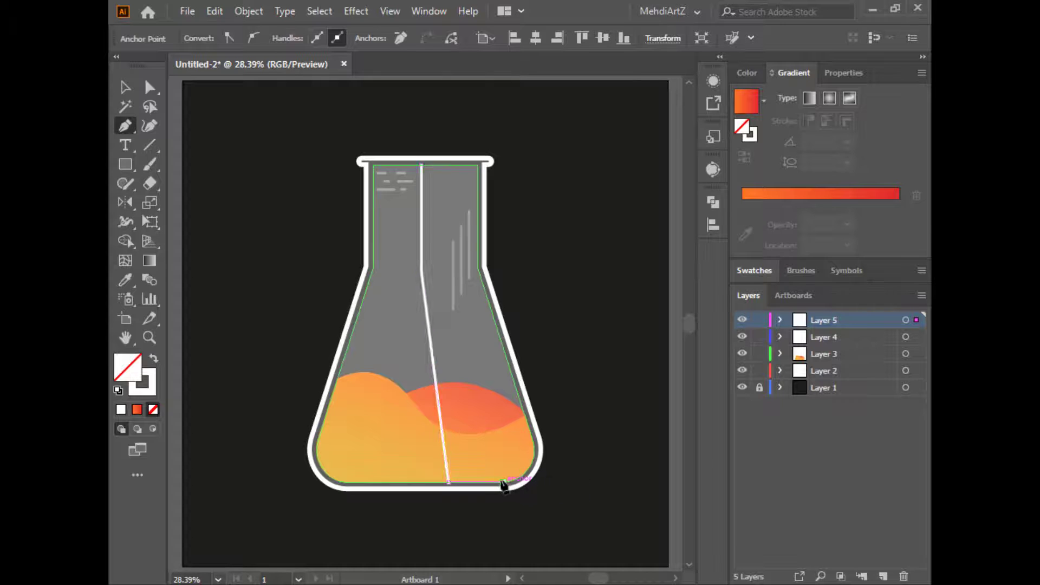
left_click(502, 481)
left_click(437, 277)
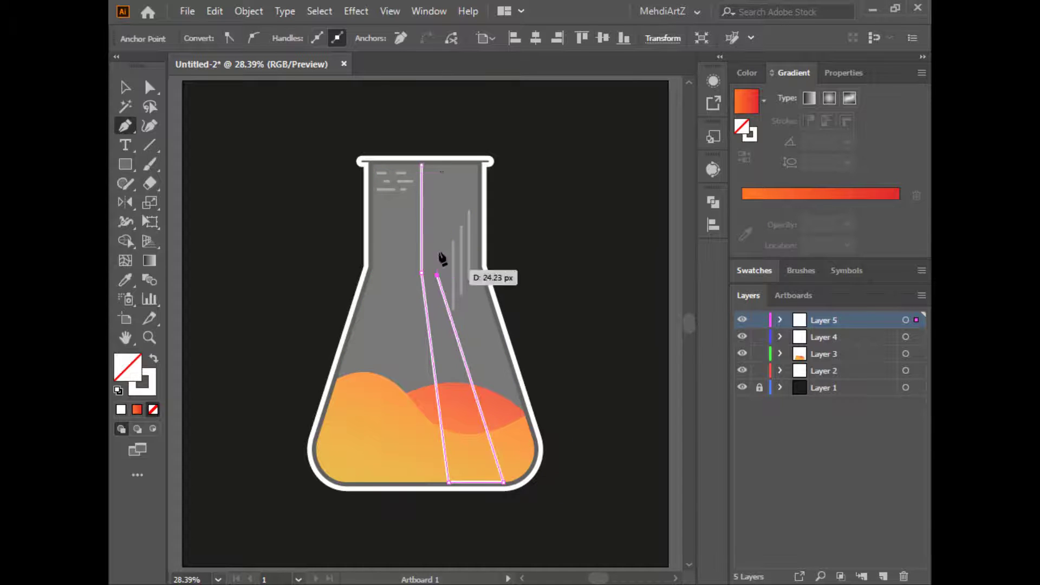
left_click(437, 162)
left_click(421, 165)
key("ctrl+shift+a")
Adjust the band's corner points with Direct Selection to level its upper edge and line up its bend at the shoulder.
key("ctrl+plus")
key("ctrl+plus")
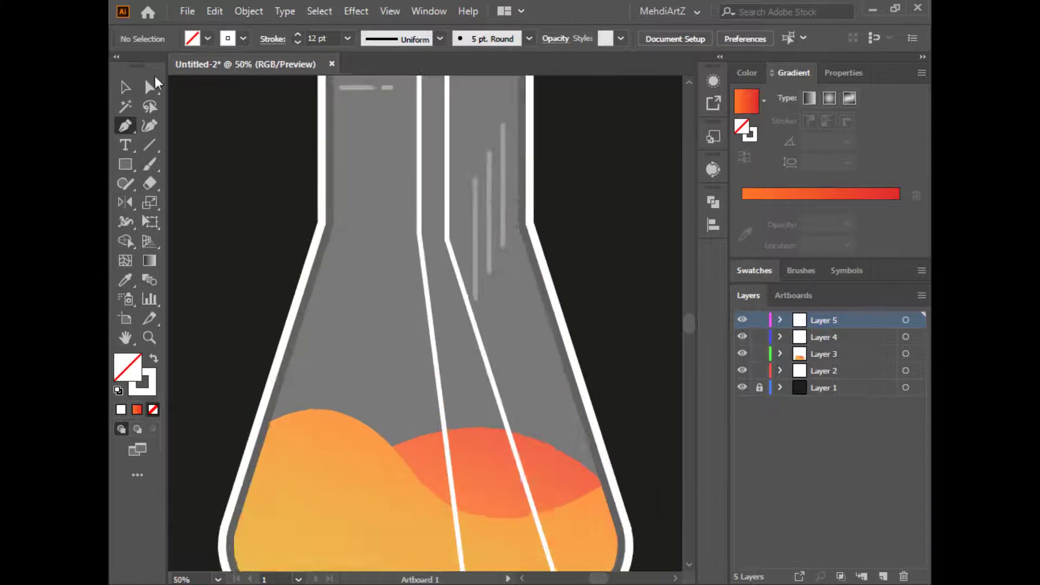
left_click(149, 85)
key("ctrl+plus")
left_click_drag(454, 230, 427, 459)
key("ctrl+plus")
key("ctrl+shift+a")
key("ctrl+minus")
key("ctrl+minus")
key("ctrl+minus")
key("ctrl+minus")
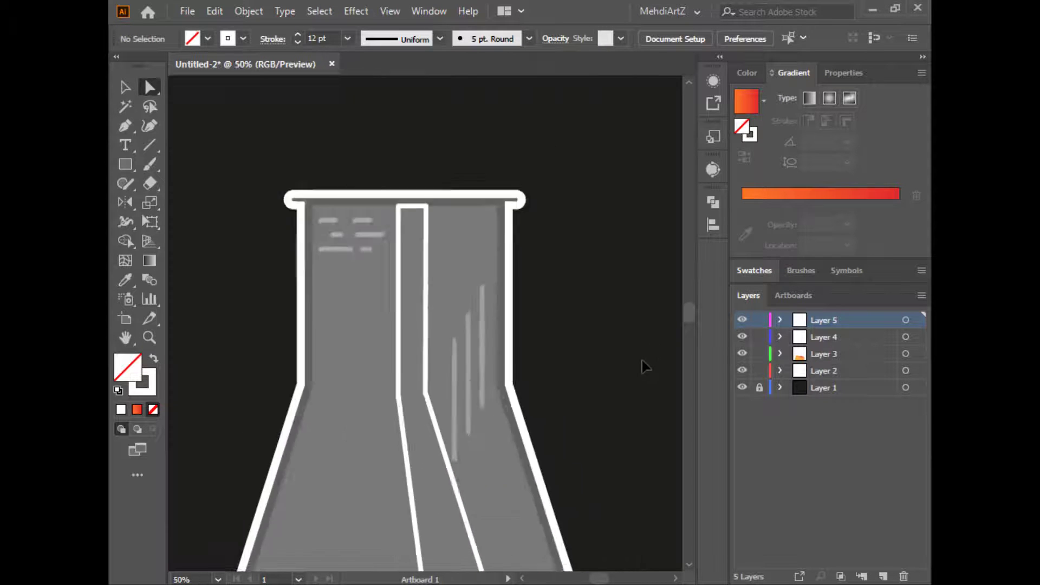
Swap the band's fill and stroke to make it solid white and set its opacity to 20%.
left_click(424, 337)
key("shift+x")
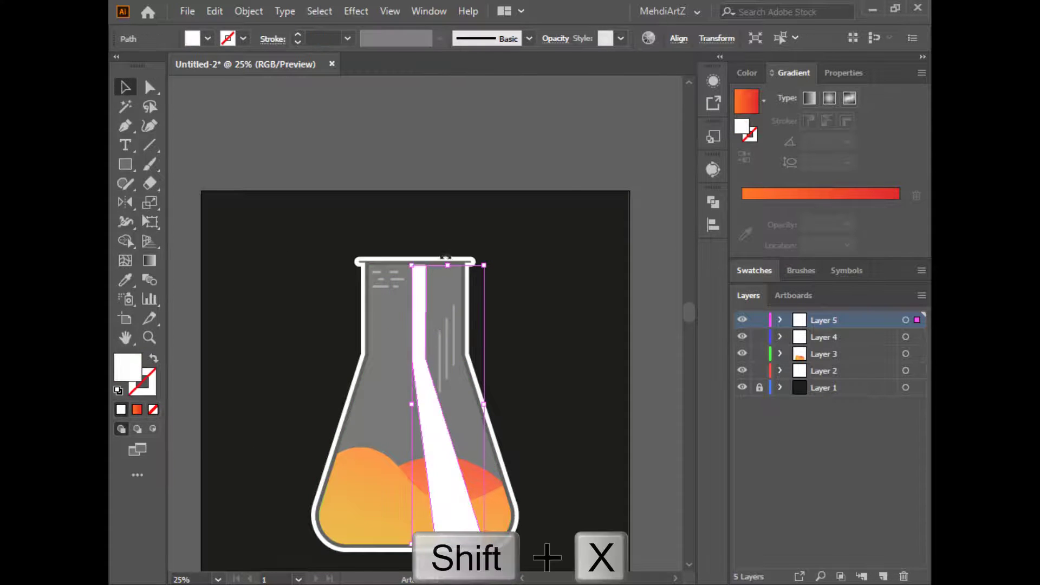
left_click(555, 38)
type("20")
key("Return")
left_click(597, 209)
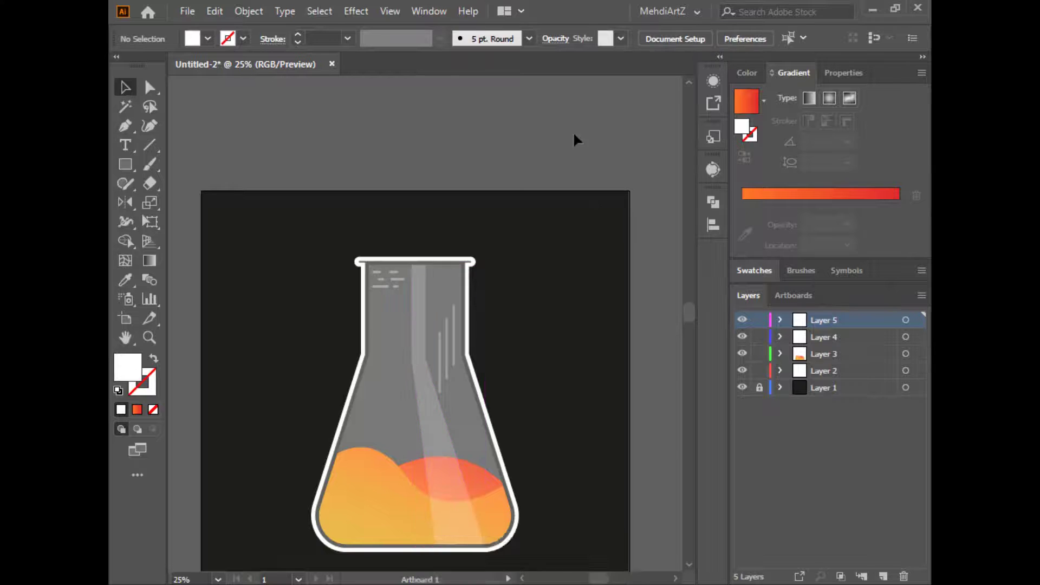
Inspect the translucent band up close along the flask's neck and body.
key("ctrl+plus")
key("ctrl+plus")
key("ctrl+plus")
key("ctrl+plus")
left_click_drag(466, 283, 472, 382)
left_click_drag(469, 440, 465, 95)
key("ctrl+minus")
key("ctrl+minus")
key("ctrl+minus")
key("ctrl+minus")
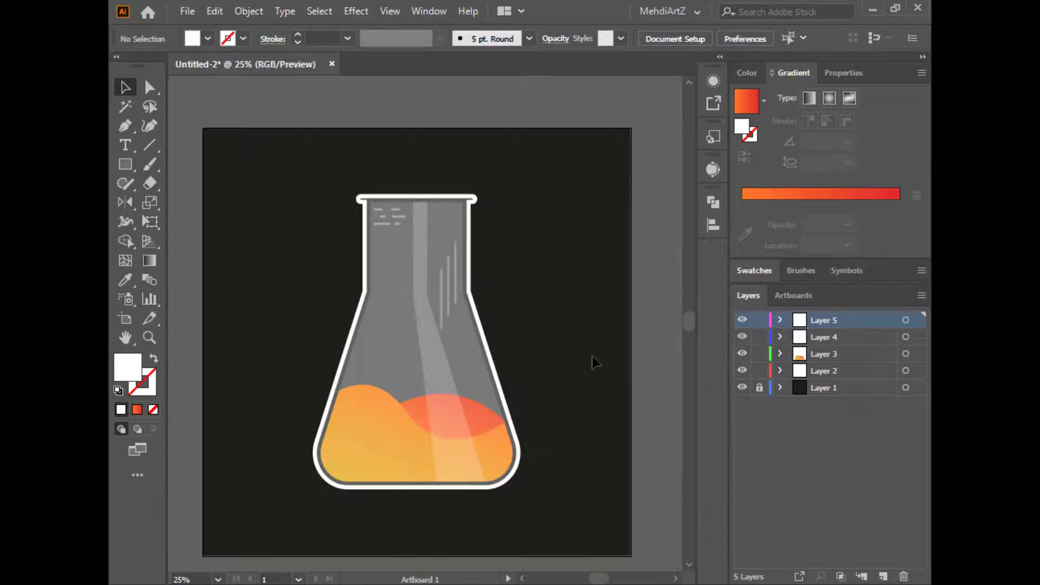
Add a new Layer 6 directly above Layer 3 and draw a white bubble above the liquid with the Ellipse tool.
left_click(844, 353)
left_click(882, 575)
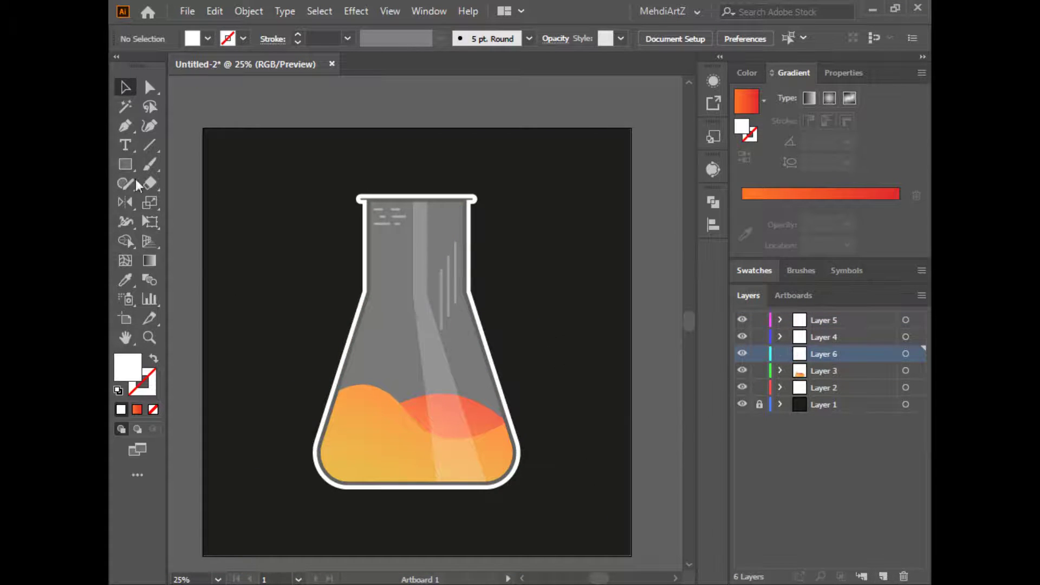
left_click_drag(125, 164, 209, 204)
mouse_move(405, 373)
left_mouse_down()
mouse_move(428, 334)
mouse_move(397, 333)
mouse_move(405, 343)
mouse_move(393, 332)
mouse_move(441, 357)
mouse_move(364, 353)
mouse_move(433, 325)
mouse_move(425, 308)
mouse_move(388, 327)
mouse_move(414, 343)
mouse_move(521, 357)
left_mouse_up()
Scatter white circles of varied sizes above the liquid waves to make eight bubbles.
key("ctrl+plus")
left_click(134, 92)
left_click(610, 286)
scroll(615, 398, "up", 2)
left_click_drag(428, 329, 429, 248)
left_click(566, 258)
scroll(568, 258, "down", 2)
left_click_drag(504, 280, 336, 409)
left_click(623, 403)
key("ctrl+plus")
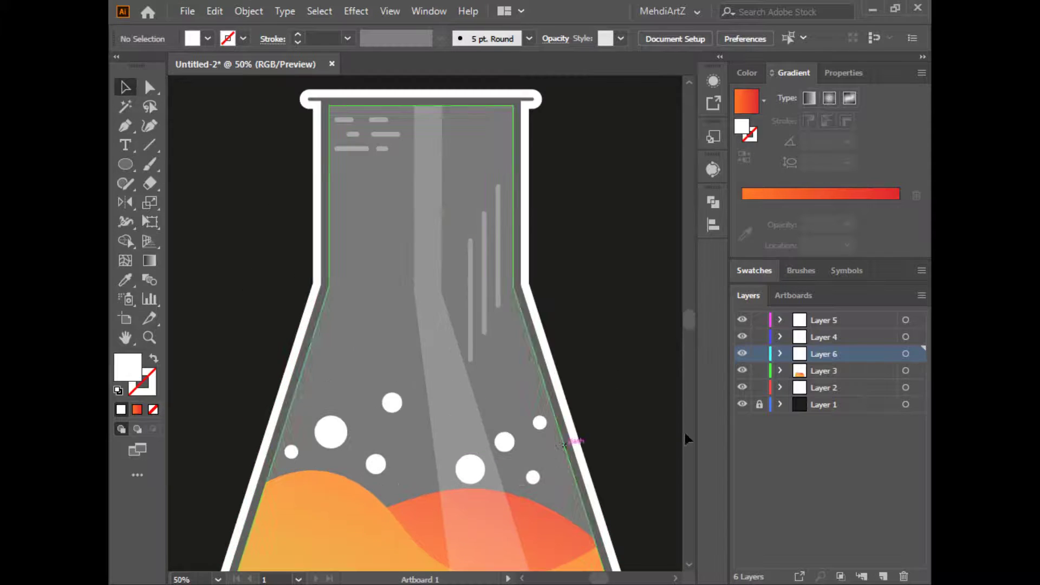
Apply the orange-to-red linear gradient to all bubbles on Layer 6, and select the large left bubble.
left_click(918, 353)
left_click(747, 99)
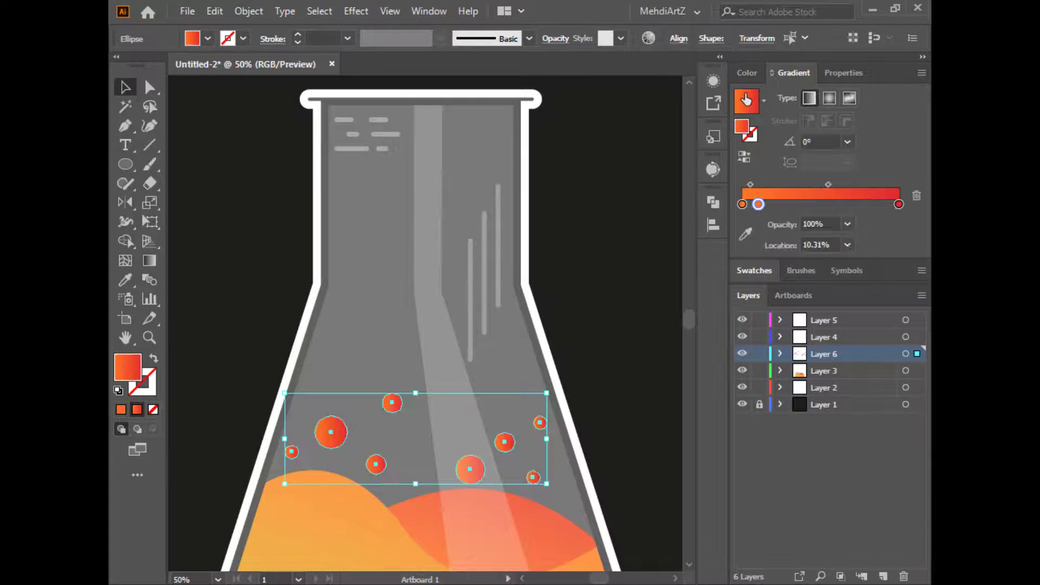
left_click(620, 175)
left_click(330, 431)
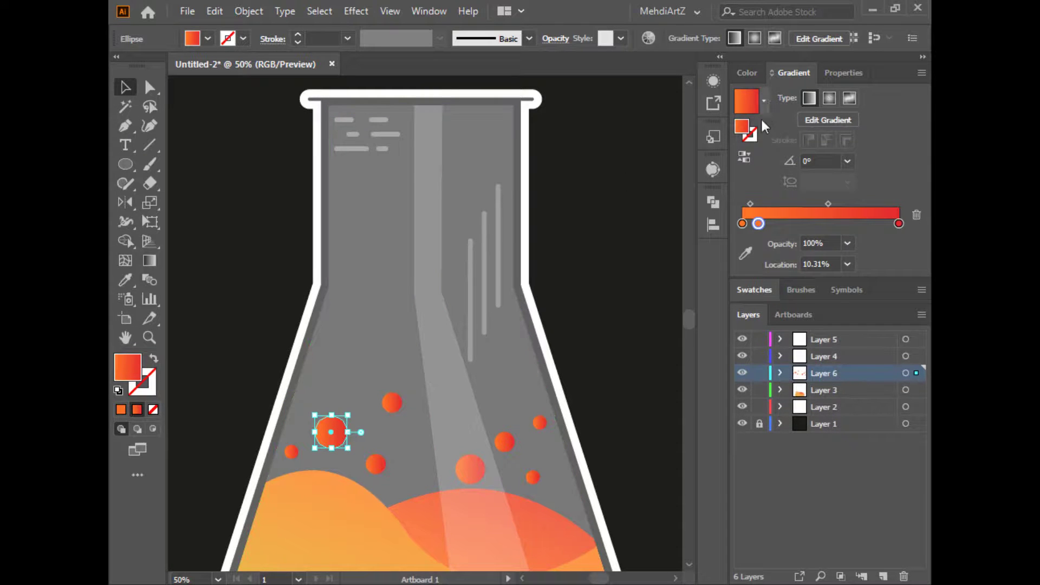
Recolour the large left bubble's linear gradient with a yellow start stop and an orange E37C2D end stop.
double_click(742, 223)
mouse_move(794, 307)
left_mouse_down()
mouse_move(830, 316)
mouse_move(805, 311)
left_mouse_up()
left_click(899, 223)
double_click(899, 224)
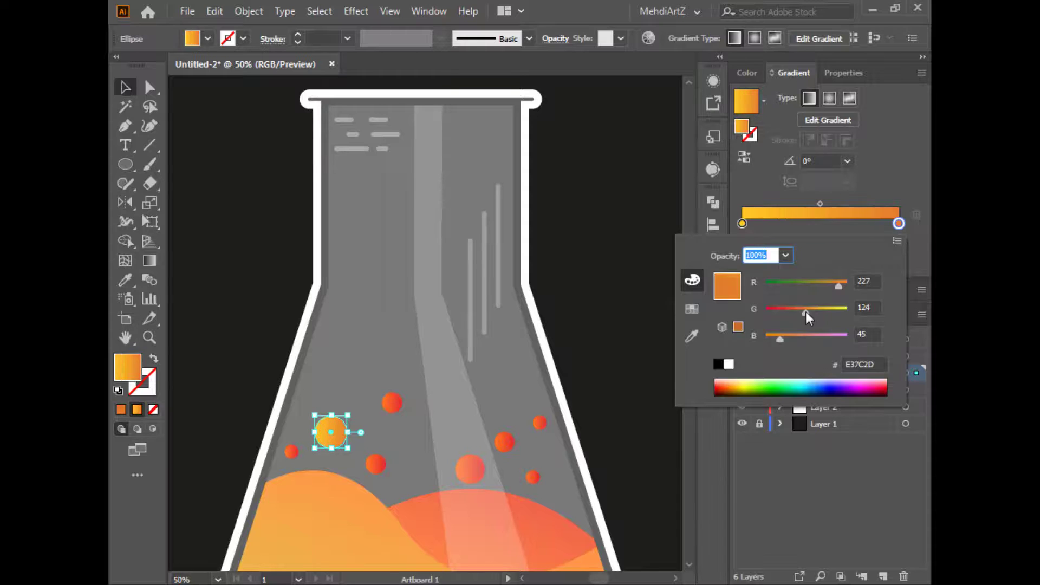
Angle the large yellow bubble's gradient at 60°, and redirect it with the Gradient tool to 50.8°.
left_click(847, 161)
left_click(864, 266)
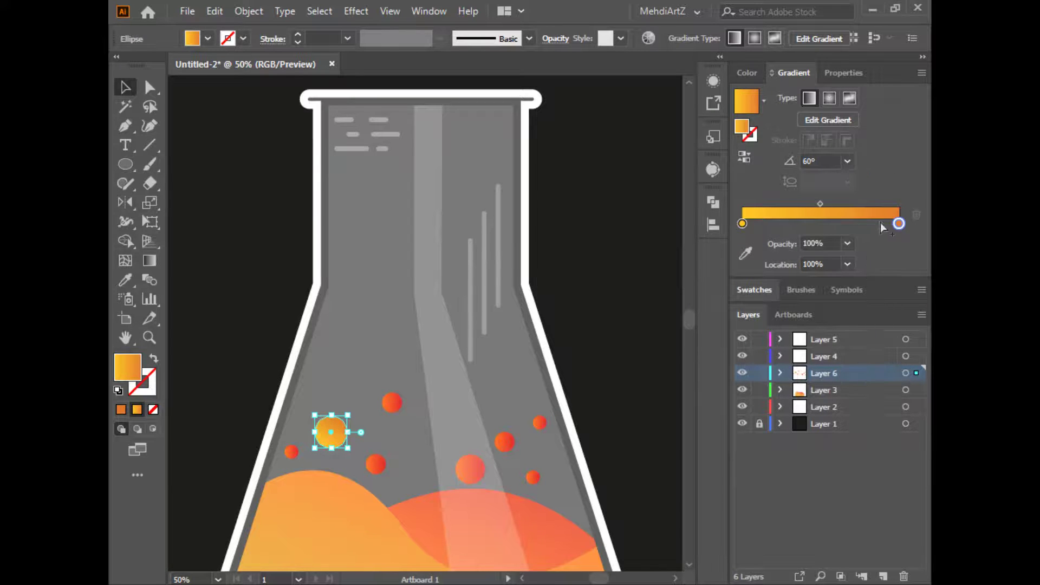
left_click(149, 261)
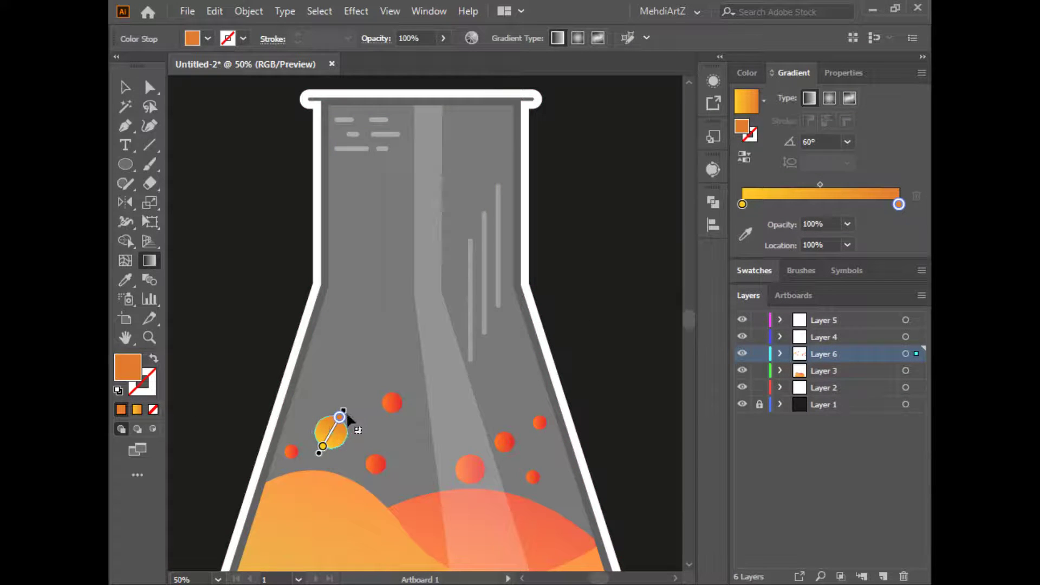
key("ctrl+plus")
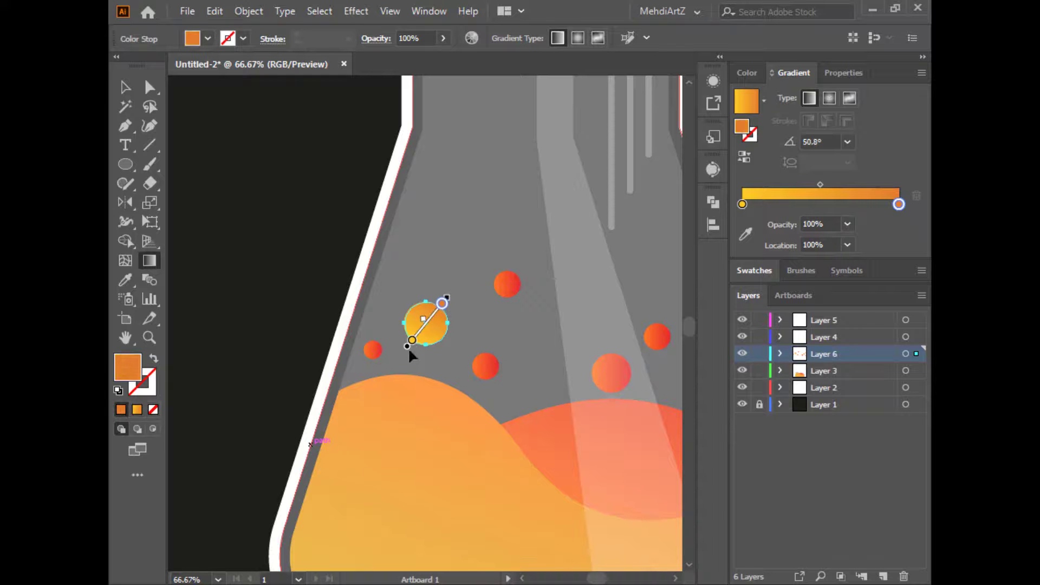
key("v")
key("ctrl+shift+a")
key("ctrl+minus")
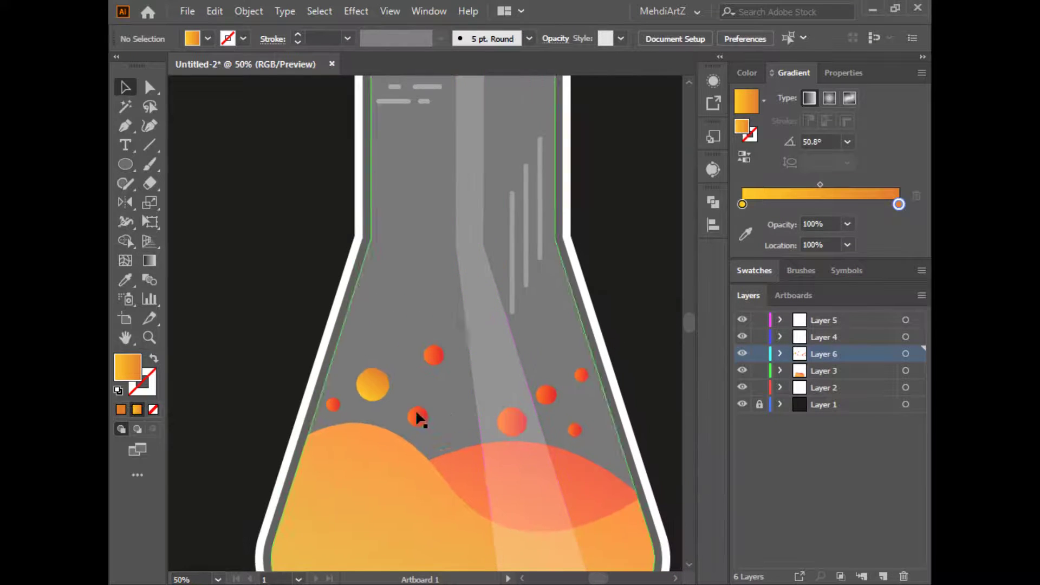
Copy the large bubble's yellow-orange gradient with the Eyedropper onto the small bubble beside it and the two upper bubbles near the flask's right wall.
left_click(415, 417)
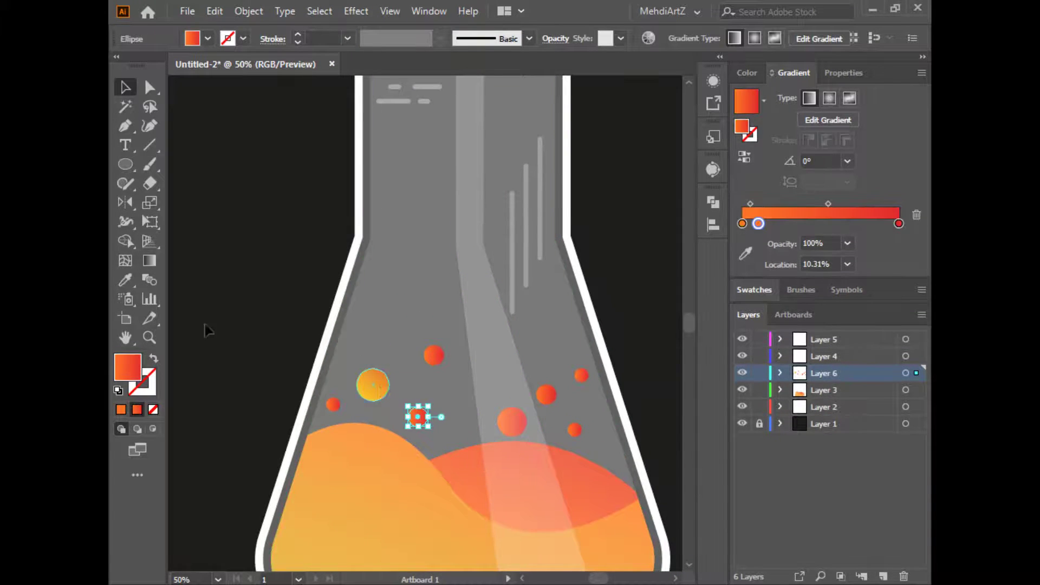
left_click(125, 280)
left_click(374, 389)
left_click(547, 395, "ctrl")
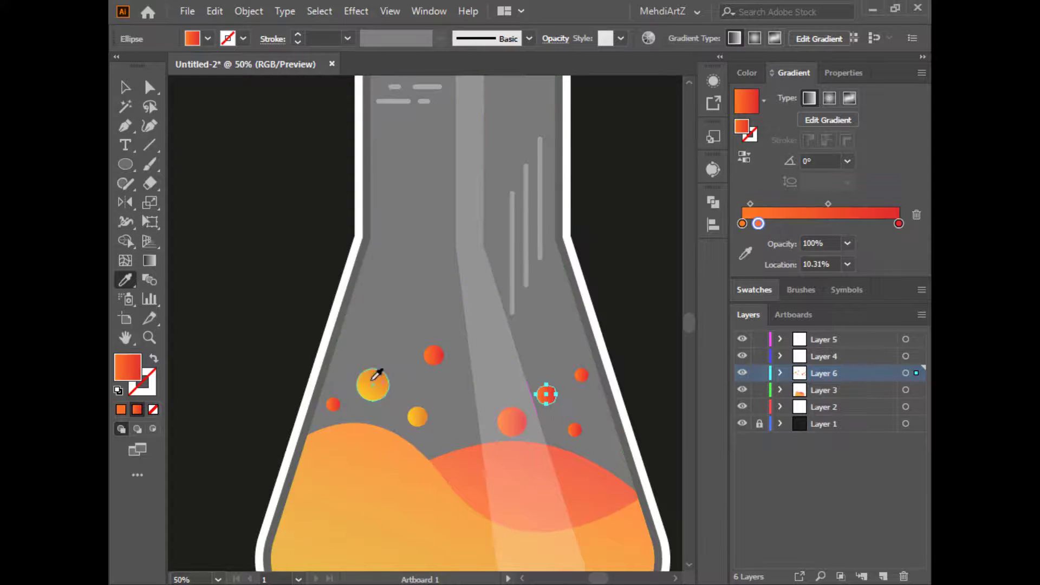
left_click(375, 383)
left_click(581, 376, "ctrl")
left_click(375, 384)
left_click(621, 279, "ctrl")
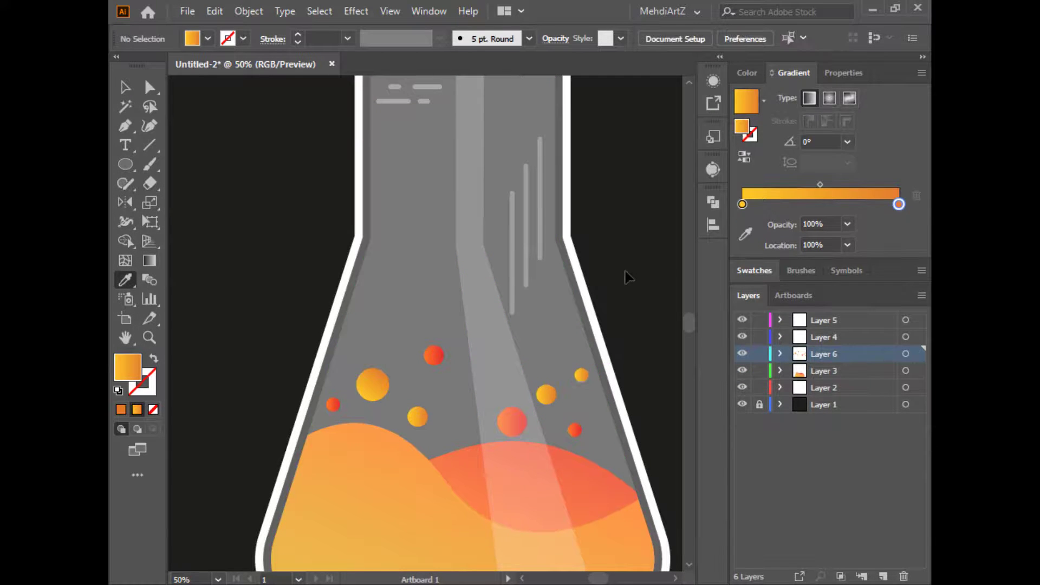
Copy all Layer 6 bubbles and paste them in place on a new Layer 7 directly above Layer 6.
key("ctrl+minus")
key("ctrl+plus")
left_click(916, 354)
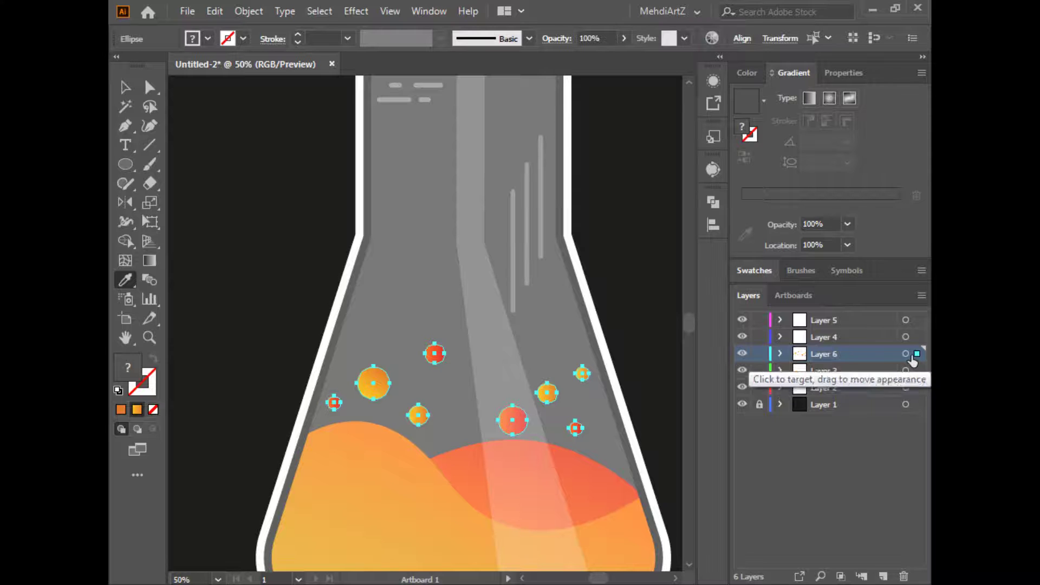
left_click(882, 576)
double_click(919, 356)
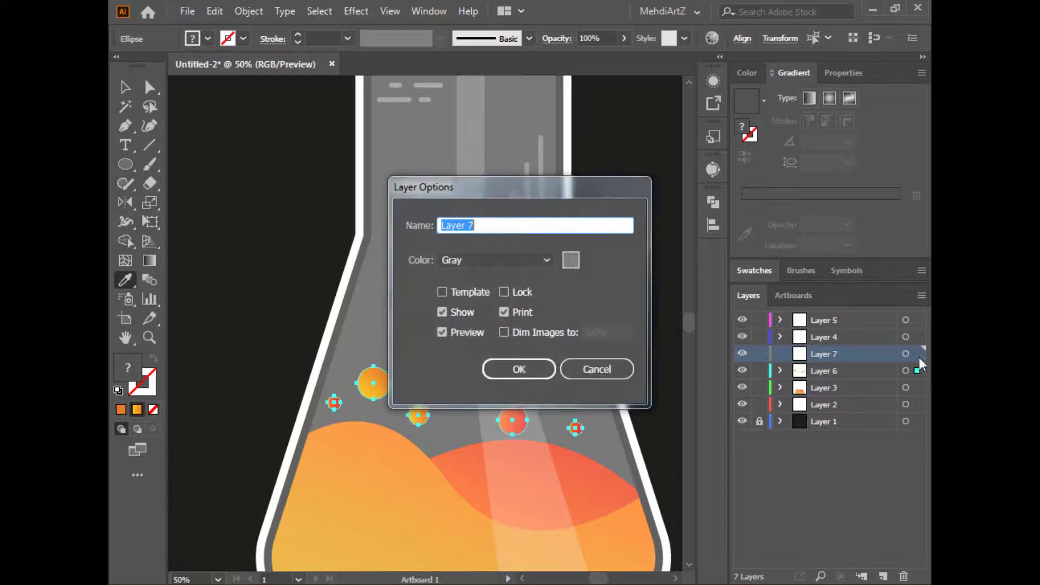
key("Return")
left_click(634, 309, "ctrl")
key("ctrl+f")
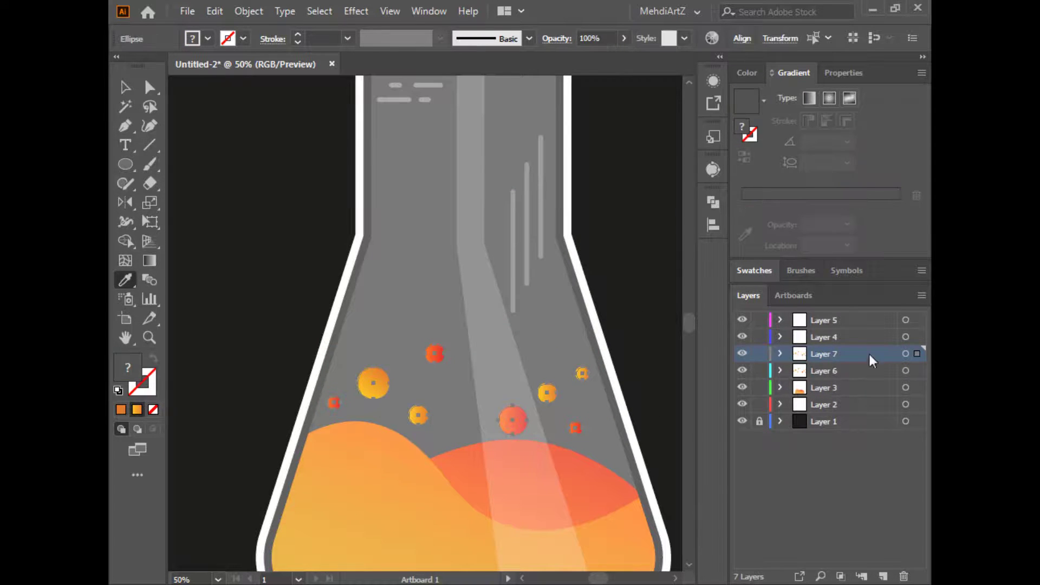
Remove the fill from the copied bubbles on Layer 7 and give them a white 5 pt stroke.
left_click(207, 39)
left_click(122, 68)
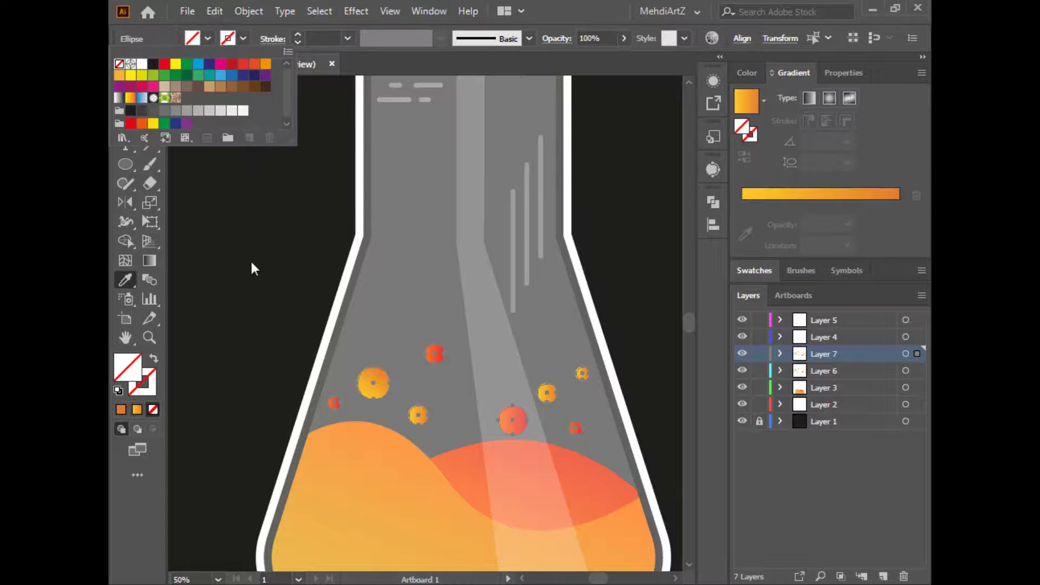
key("Escape")
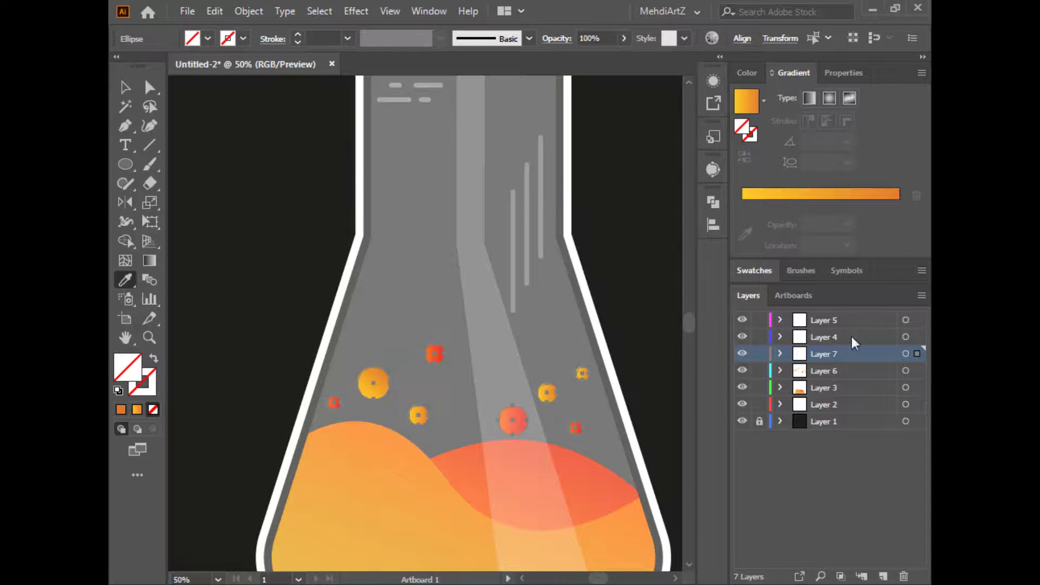
left_click(243, 38)
left_click(140, 64)
left_click(297, 35)
left_click(298, 35)
left_click(297, 34)
left_click(298, 35)
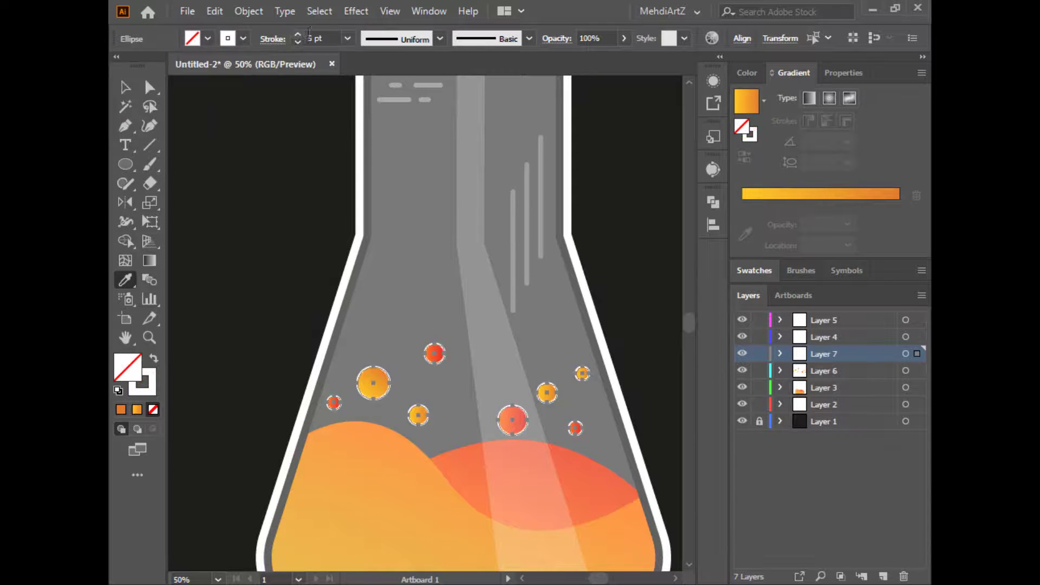
Give the Layer 7 rings round caps and inside stroke alignment, with a 6 pt weight and 26% opacity.
left_click(271, 40)
left_click(190, 79)
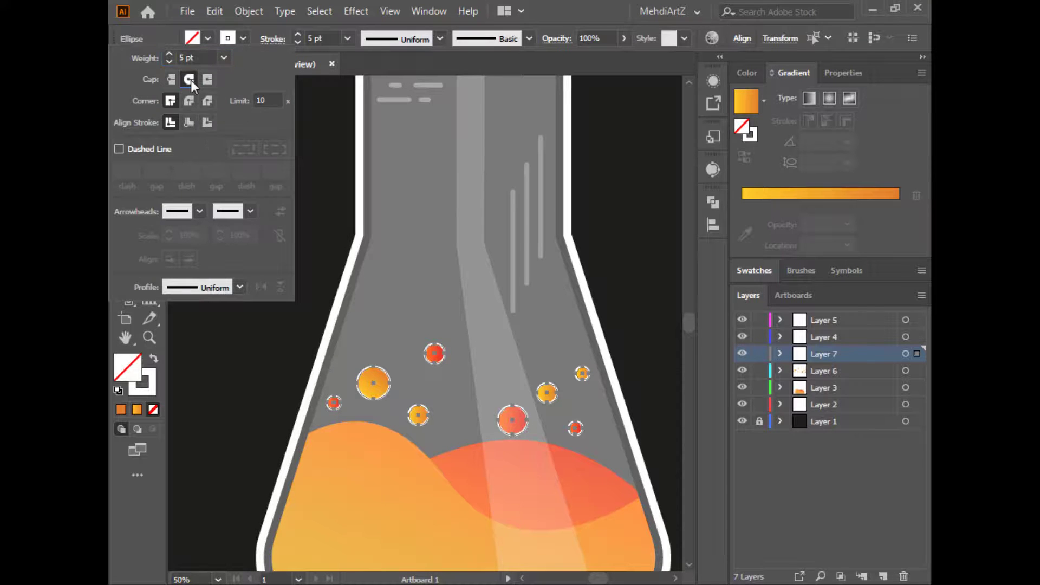
left_click(190, 121)
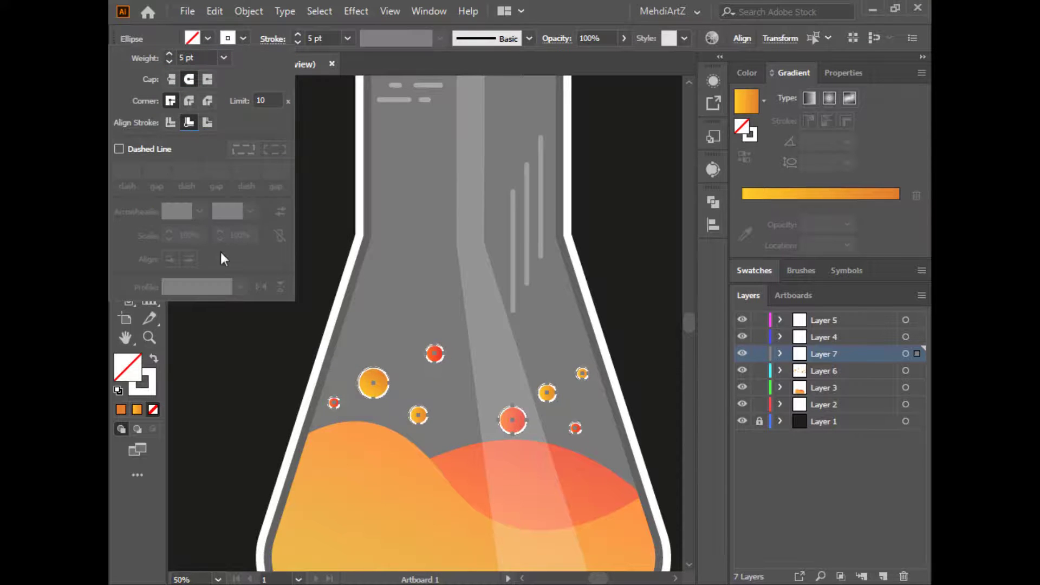
left_click(624, 39)
left_click_drag(627, 59, 578, 59)
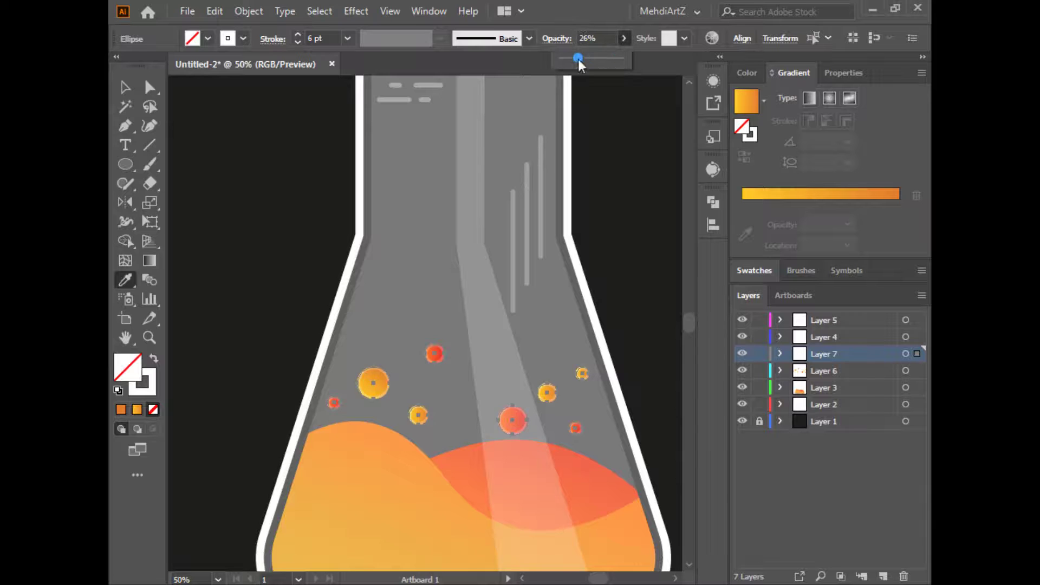
Reduce the stroke weight of all Layer 7 bubble rings to 3 pt.
left_click(246, 146)
left_click(247, 147)
key("ctrl+z")
key("v")
key("ctrl+minus")
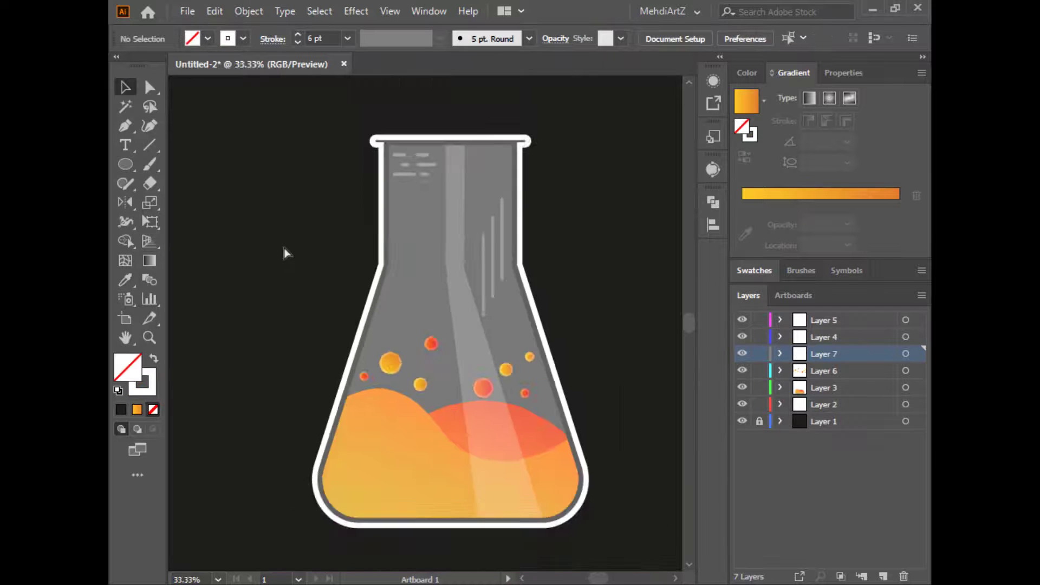
key("ctrl+plus")
key("ctrl+plus")
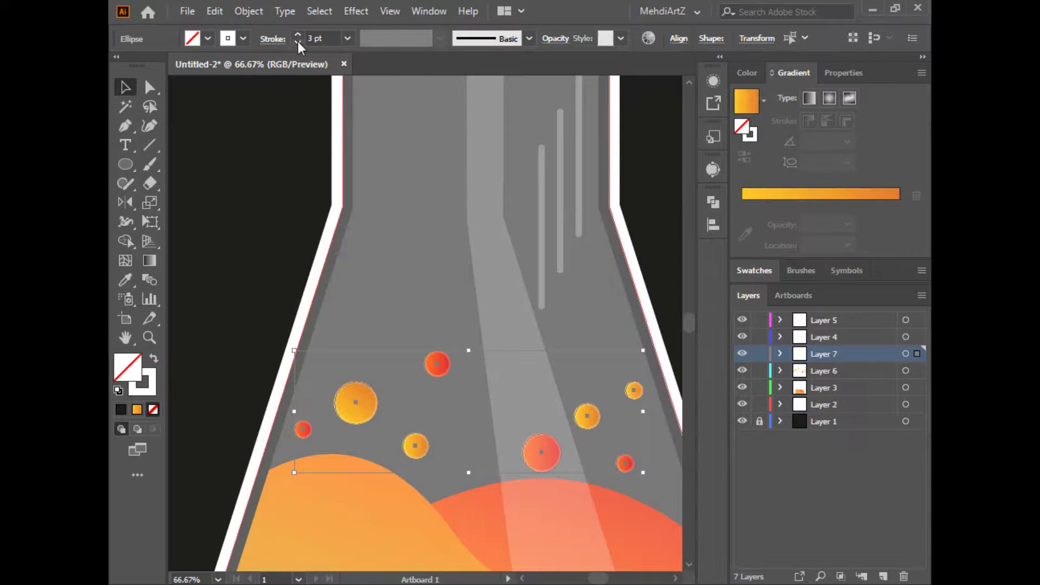
left_click(227, 202)
key("ctrl+minus")
left_click(366, 476)
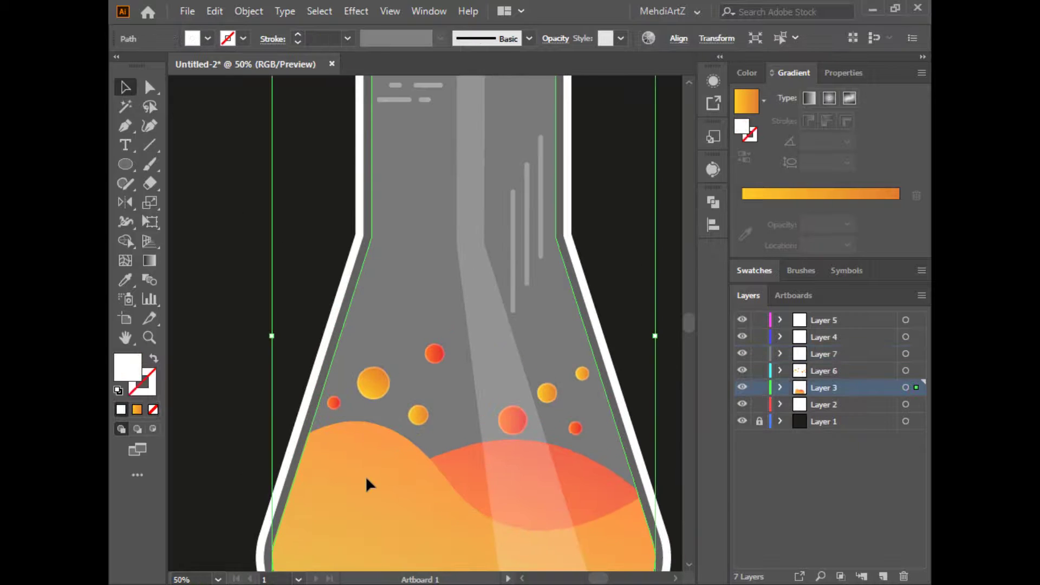
left_click_drag(414, 494, 397, 397)
left_click(665, 334)
key("ctrl+minus")
scroll(507, 379, "up", 1)
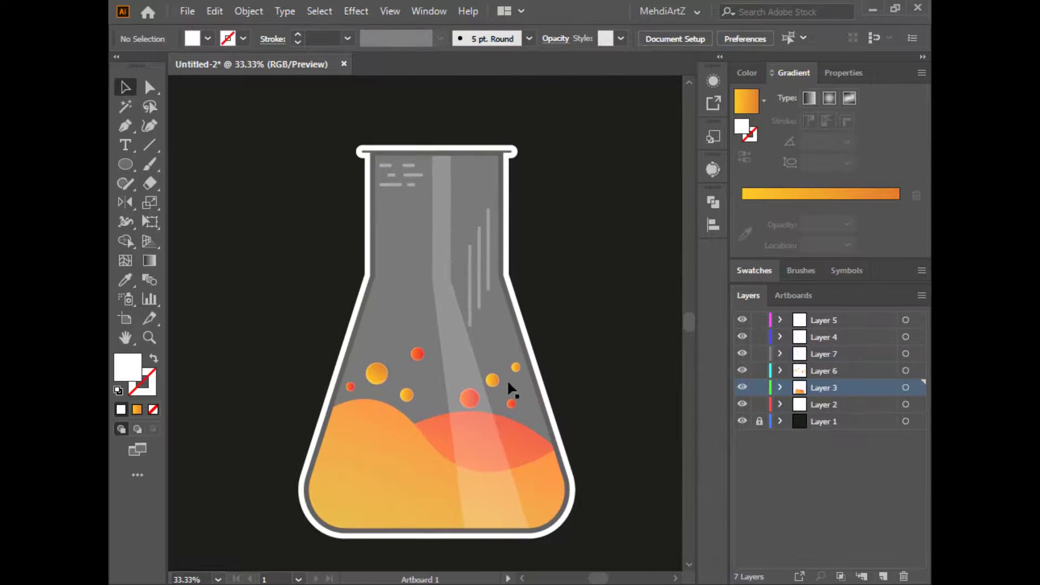
Lock Layer 5 and try moving the large red bubble on the highlight band slightly upwards.
left_click(499, 407)
key("ctrl+plus")
left_click(760, 320)
left_click(409, 409)
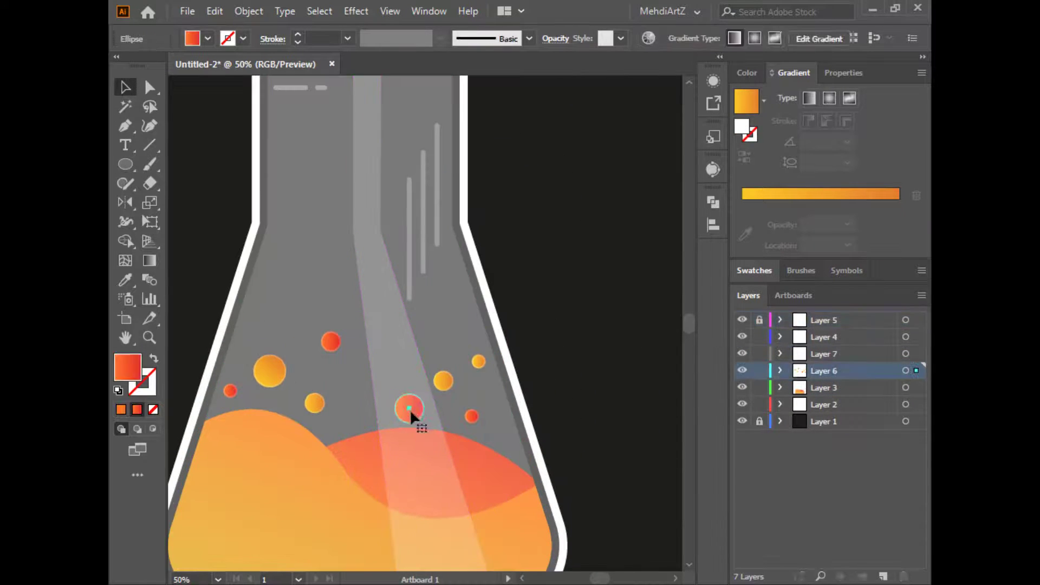
left_click(592, 365)
key("ctrl+minus")
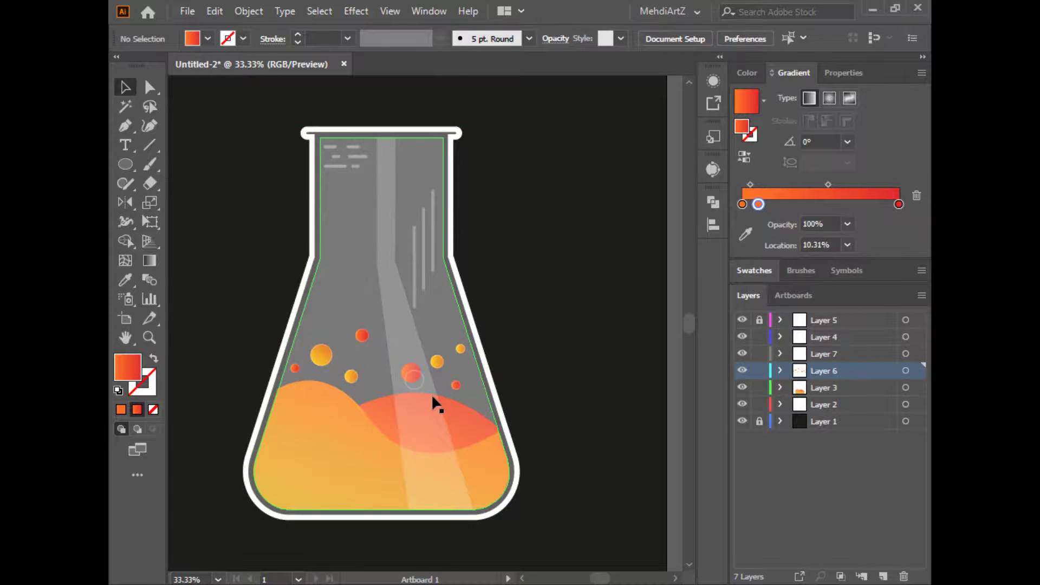
Delete the ring around the large red bubble on the highlight band and move the bubble slightly up and left.
key("ctrl+plus")
key("ctrl+plus")
left_click(411, 374)
left_click(780, 389)
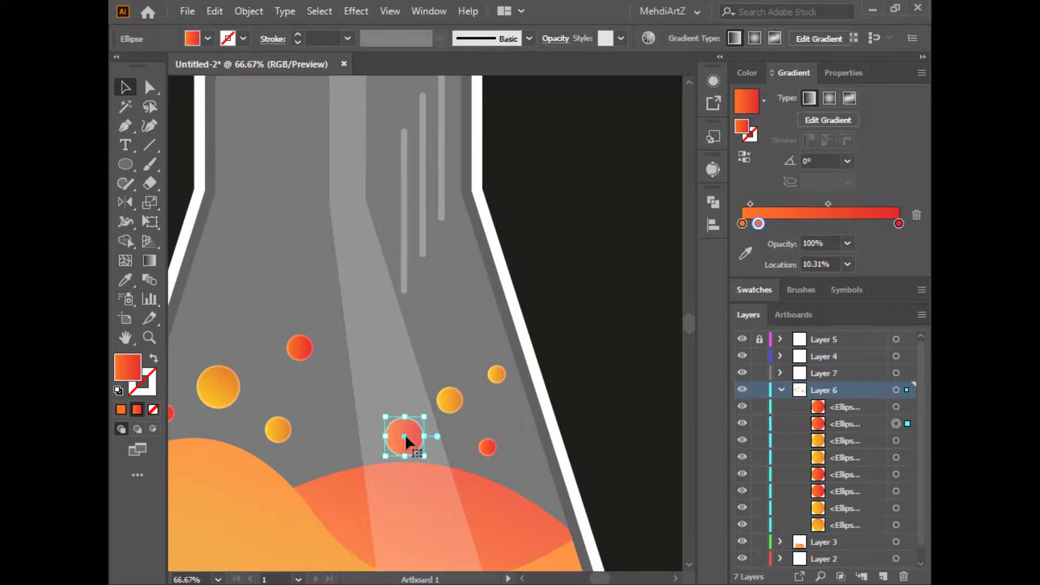
left_click_drag(404, 434, 397, 420)
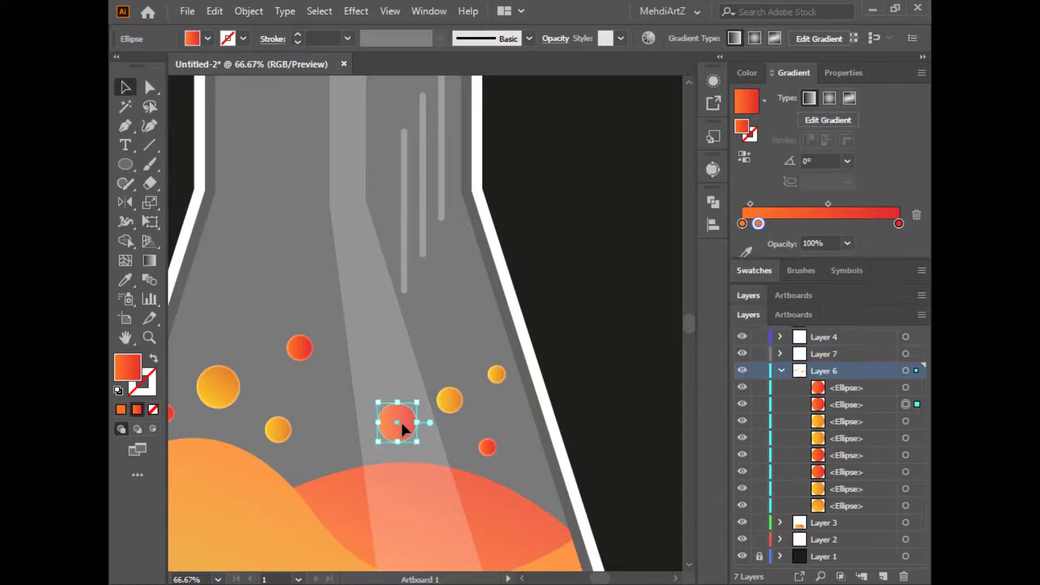
Paste a copy of the moved large red bubble in place on Layer 7.
left_click(779, 390)
left_click(847, 371)
left_click(599, 358)
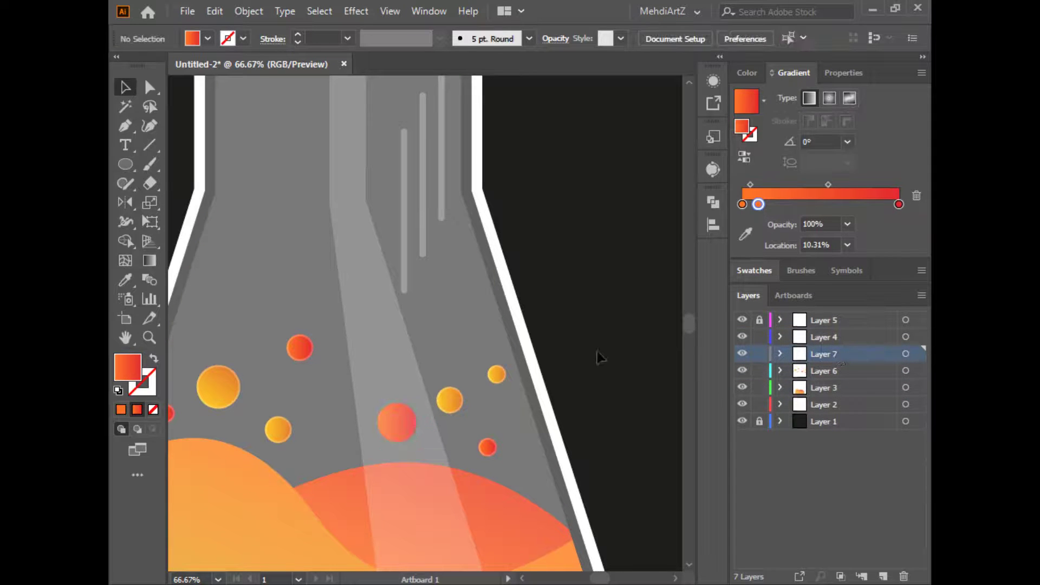
key("ctrl+f")
Remove the fill from the pasted bubble copy and give it a white 4 pt stroke.
left_click(208, 38)
left_click(119, 63)
left_click(243, 38)
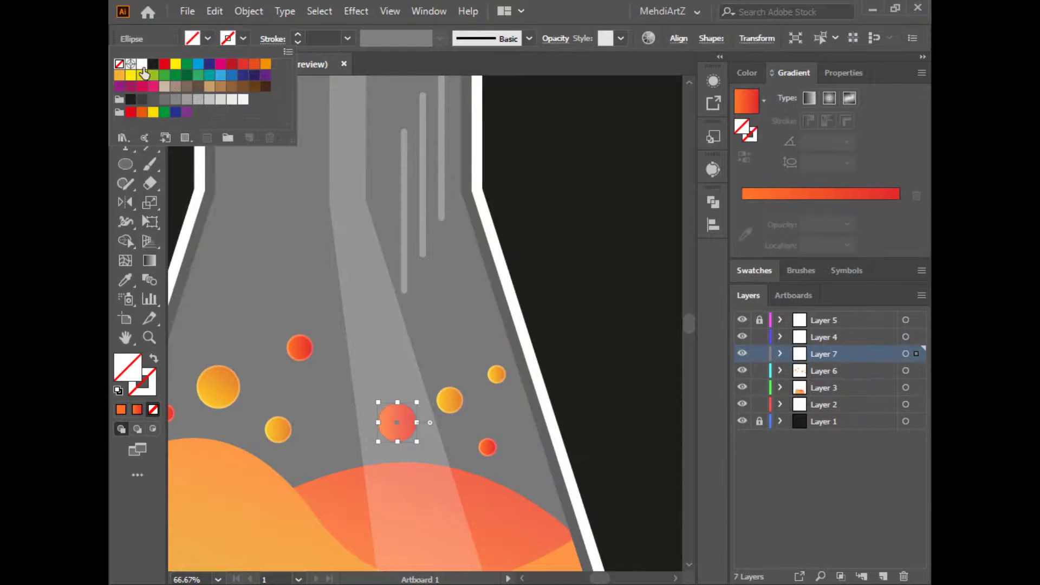
left_click(142, 64)
left_click(298, 35)
left_click(298, 34)
left_click(297, 34)
Lower the opacity of the large red bubble's new white ring to a faint outline.
left_click(555, 37)
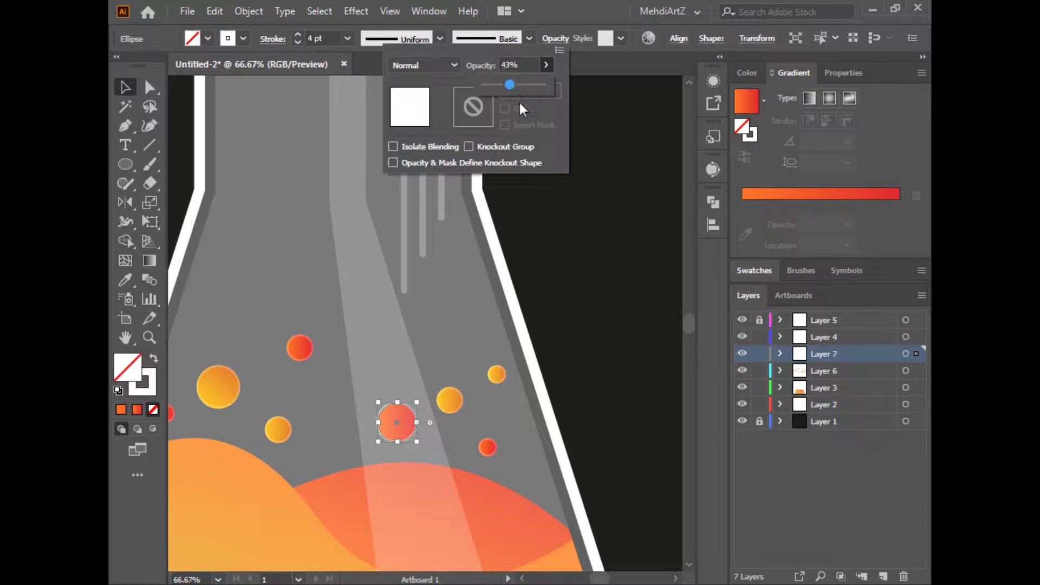
left_click_drag(510, 85, 489, 84)
left_click(598, 250)
left_click(596, 253)
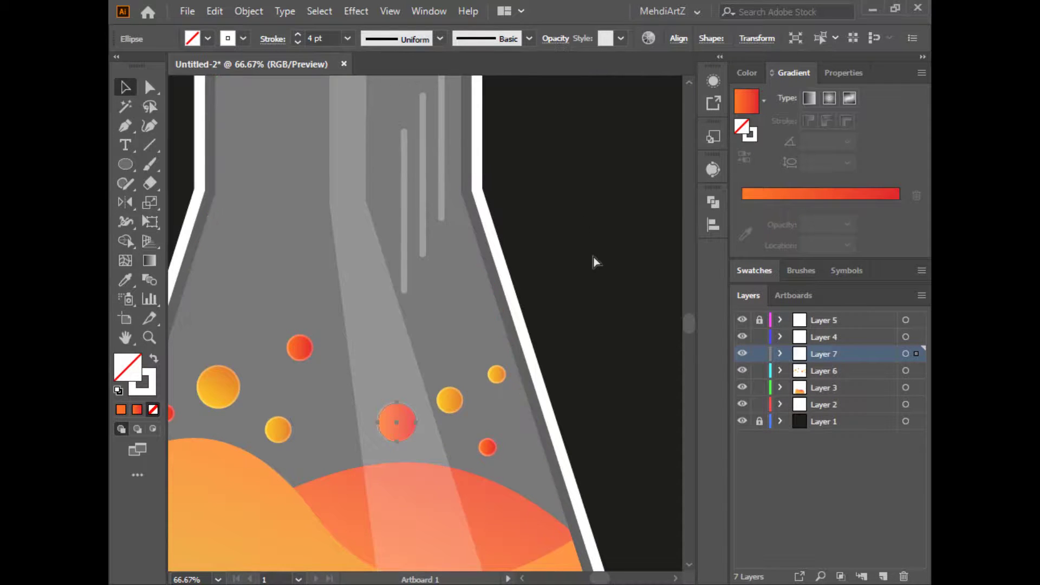
left_click(594, 259)
key("ctrl+minus")
left_click_drag(538, 280, 566, 322)
key("ctrl+minus")
key("ctrl+minus")
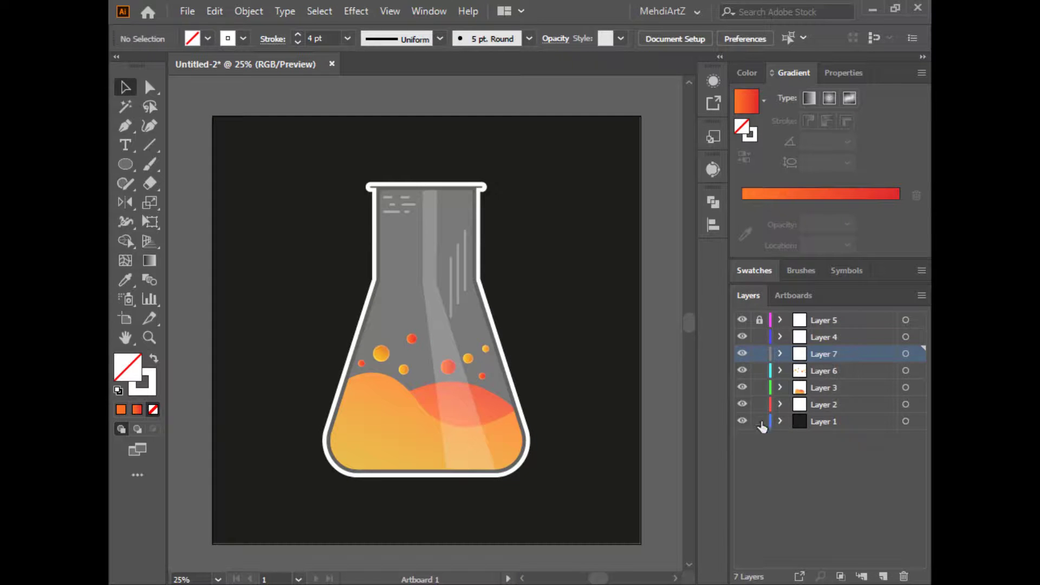
Fill Layer 1's background rectangle with a two-stop radial orange-to-red gradient, its midpoint at about 67%.
left_click(916, 421)
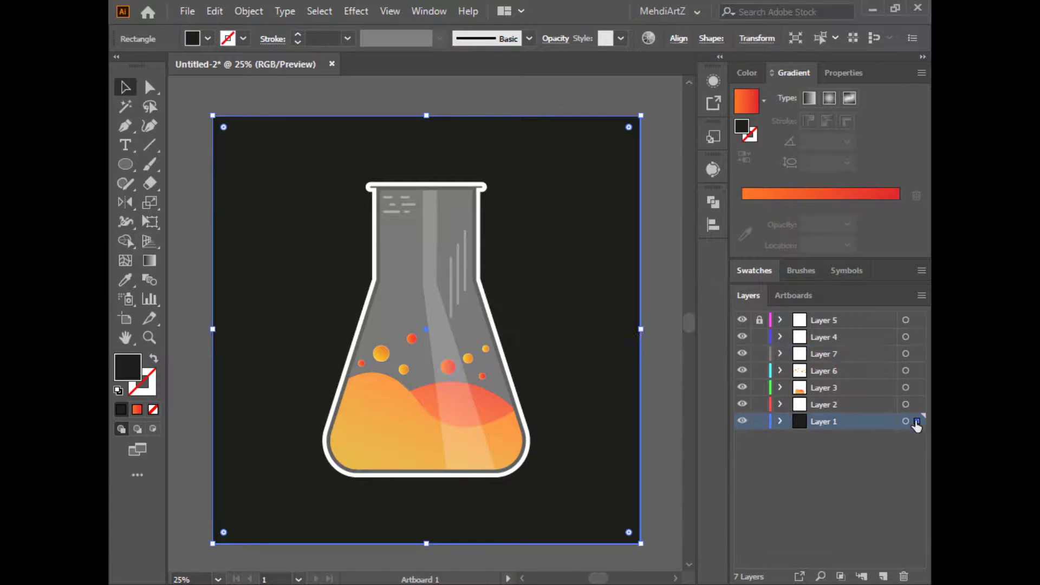
left_click(742, 107)
left_click(830, 99)
left_click_drag(758, 223, 757, 294)
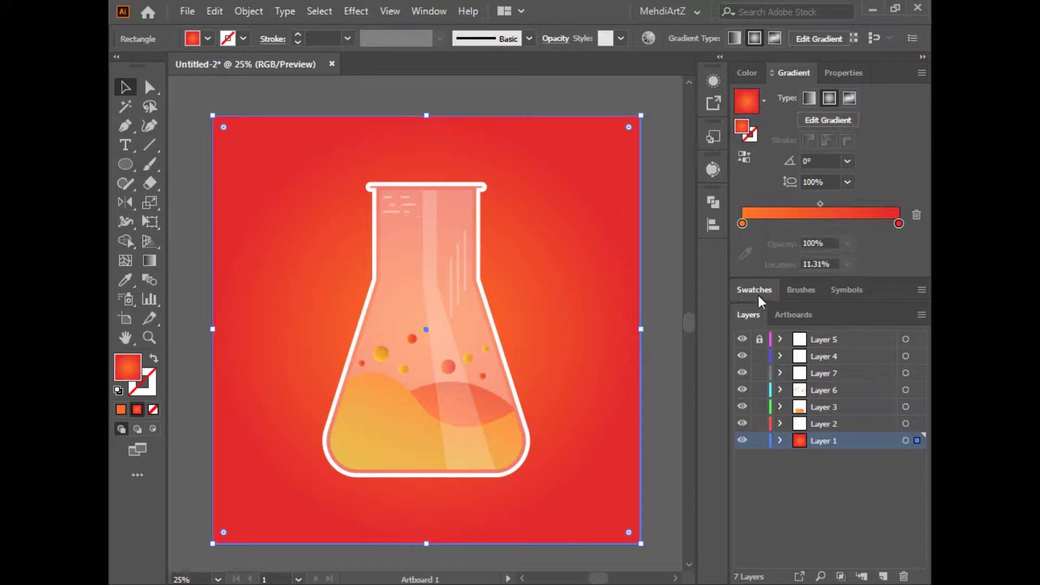
left_click_drag(820, 202, 848, 205)
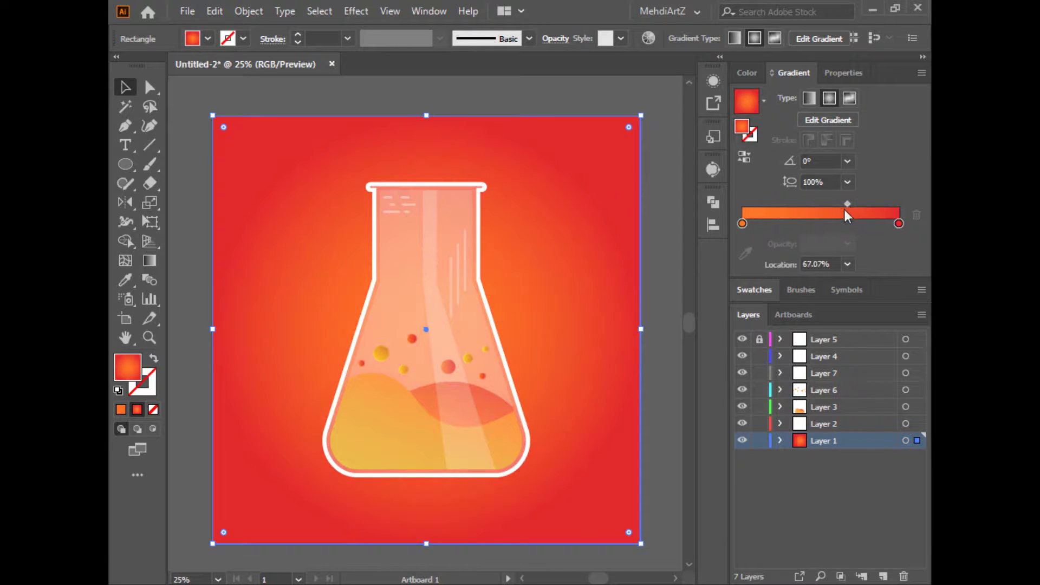
Darken the background gradient's orange centre stop and red outer stop in HSB, setting the red stop's brightness to about 70%.
double_click(743, 225)
left_click(897, 240)
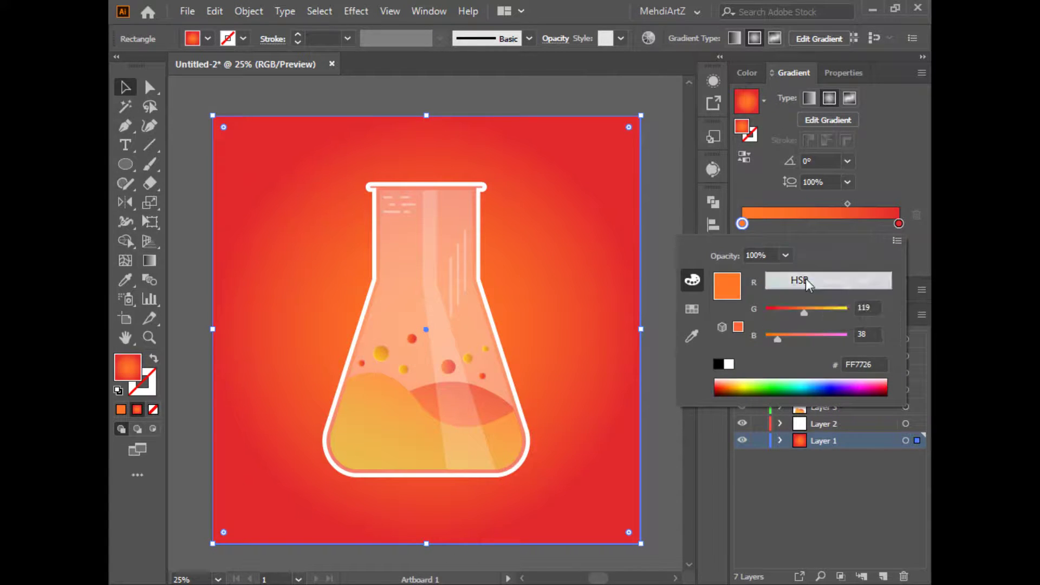
left_click(804, 278)
left_click_drag(842, 336, 822, 342)
left_click(899, 223)
double_click(899, 224)
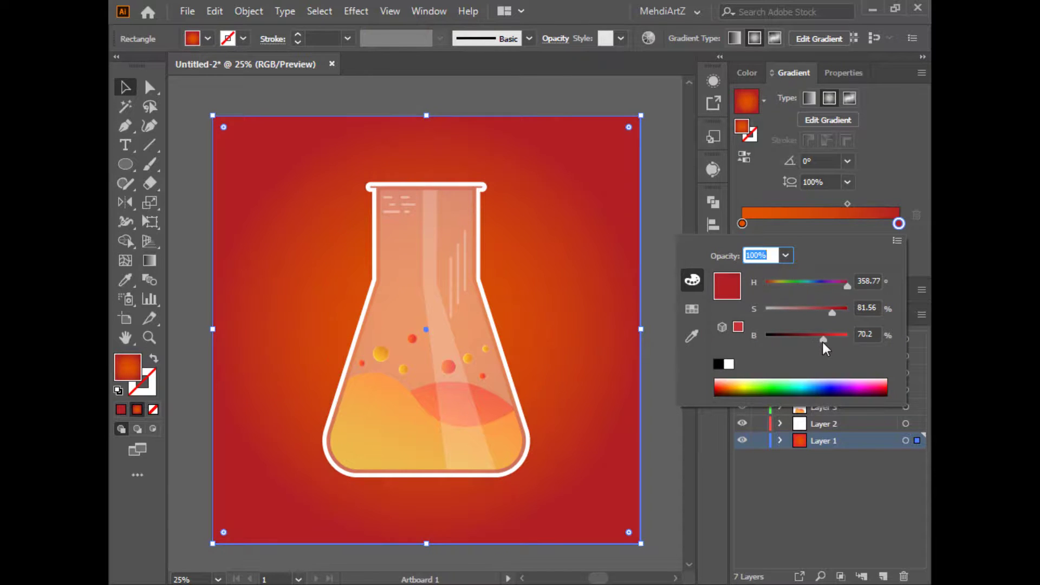
Create a new layer directly above Layer 1 and copy the background rectangle onto it.
left_click(823, 212)
left_click(882, 576)
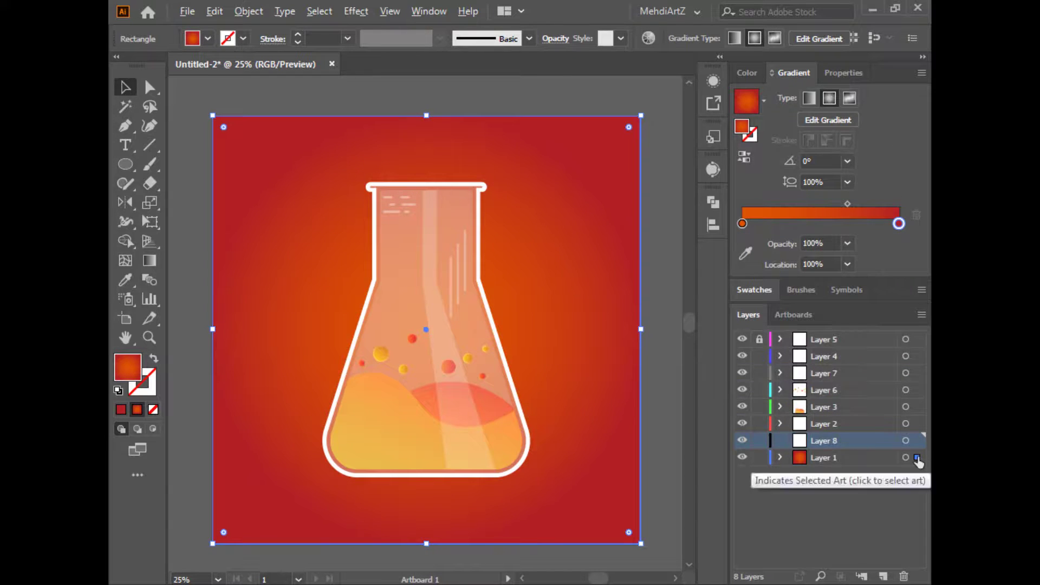
left_click_drag(917, 458, 917, 440)
Fill the copied rectangle with a white-to-black radial gradient and darken its white centre stop to dark grey.
left_click(763, 100)
left_click(686, 135)
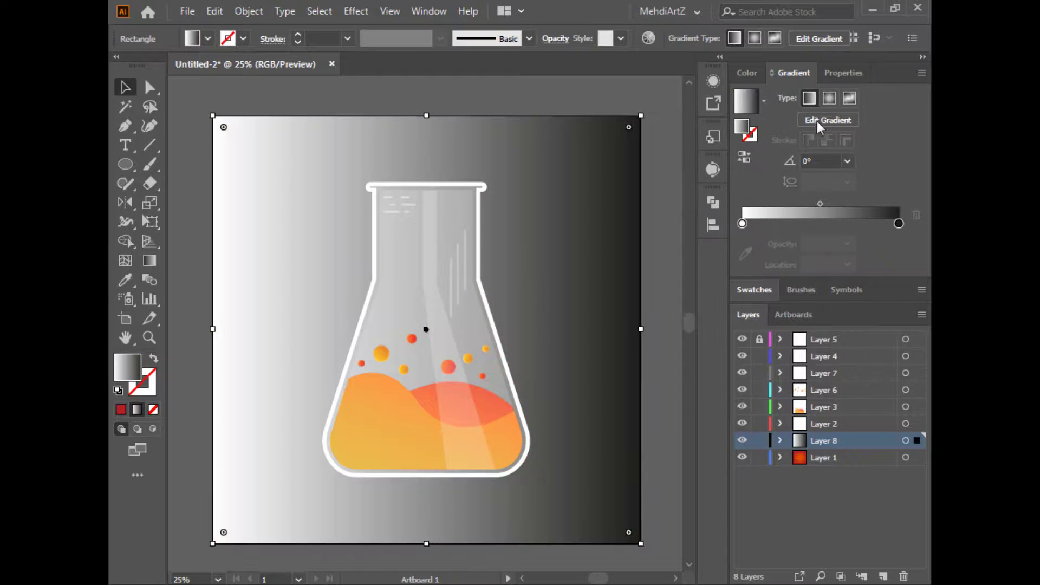
left_click(830, 98)
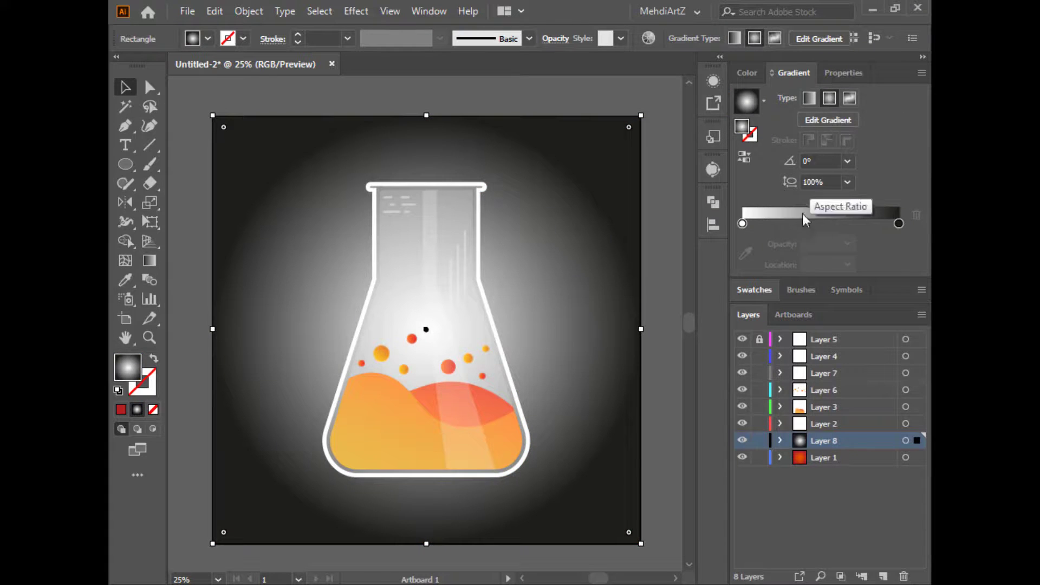
double_click(742, 223)
left_click_drag(847, 336, 798, 336)
left_click(891, 178)
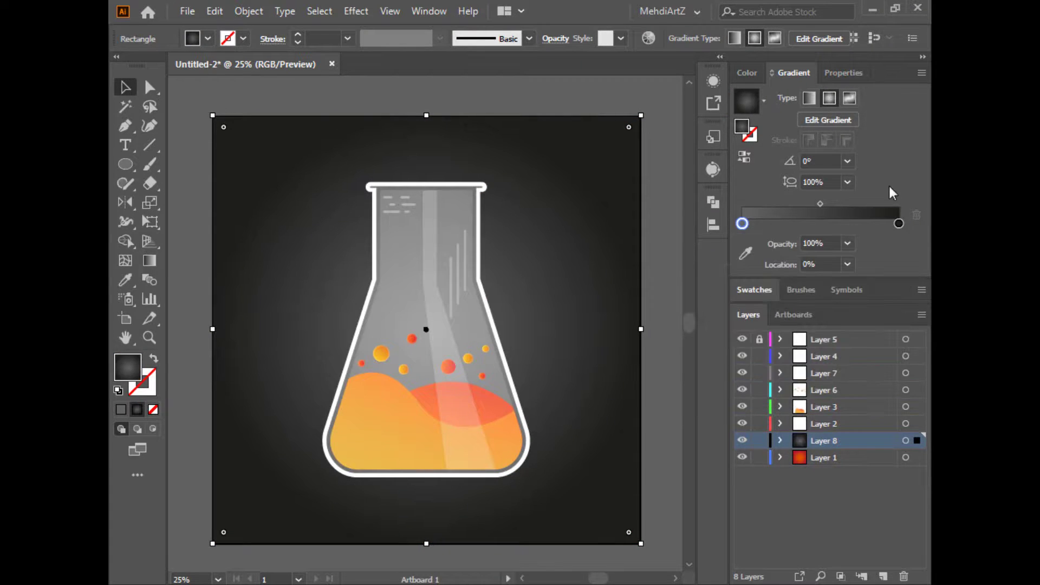
Try the Multiply, Saturation, Color, Luminosity and Overlay blending modes on the grey gradient rectangle.
left_click(839, 73)
left_click(775, 295)
left_click(642, 325)
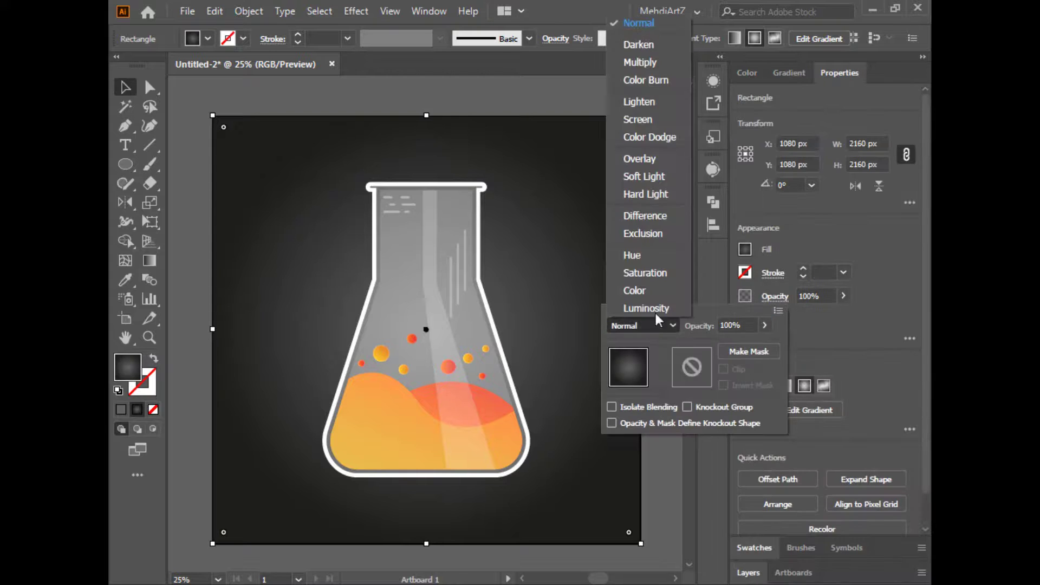
left_click(644, 59)
left_click(672, 324)
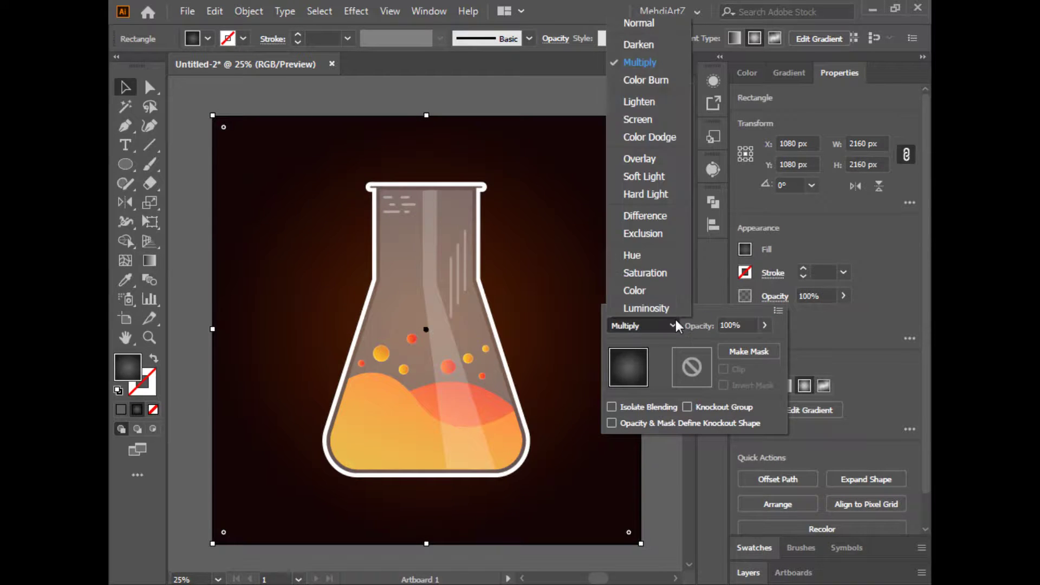
left_click(678, 272)
left_click(653, 325)
left_click(658, 292)
left_click(654, 324)
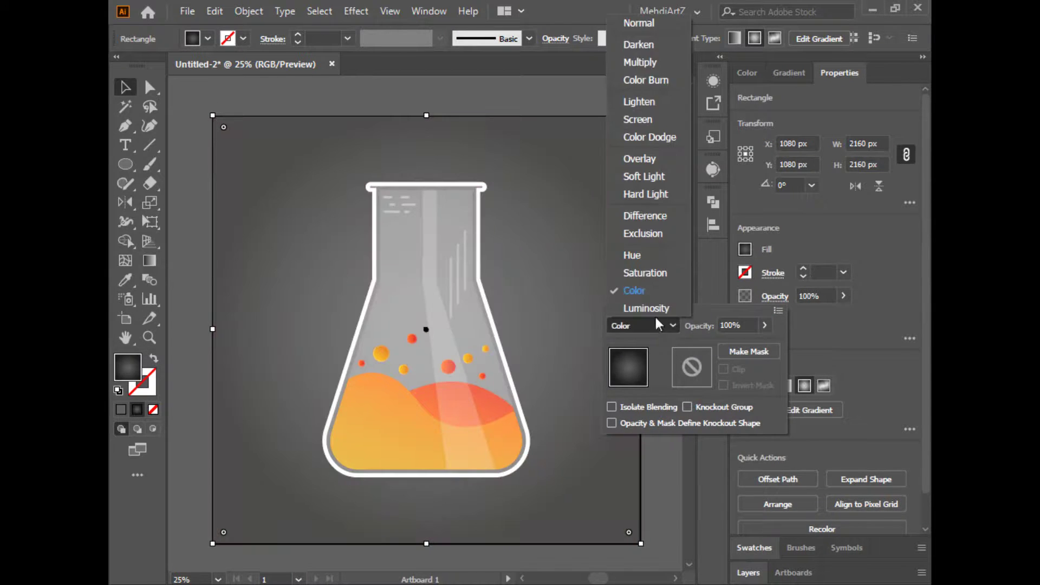
left_click(653, 308)
left_click(652, 323)
left_click(650, 158)
Set the grey gradient rectangle's blending mode to Screen and deselect it.
left_click(650, 325)
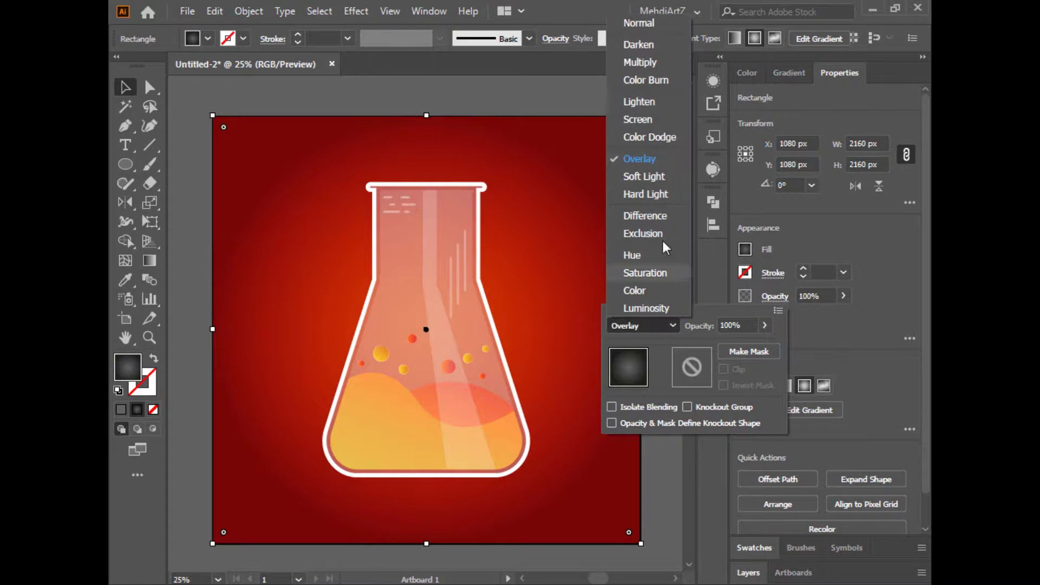
left_click(639, 119)
left_click(205, 93)
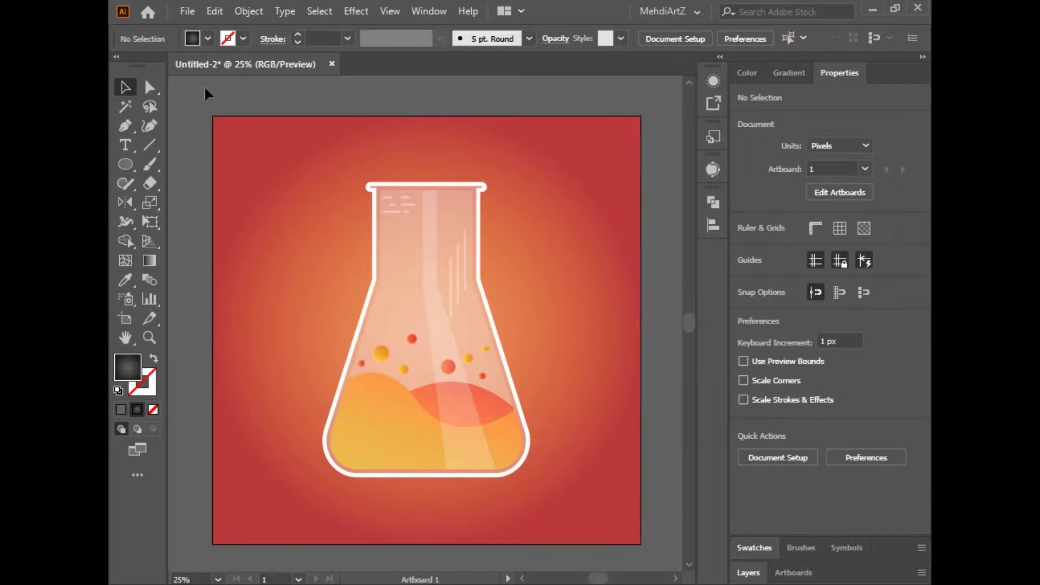
Select the flask's translucent glass shape on Layer 2 and offset its path outward by 50 px.
left_click(742, 570)
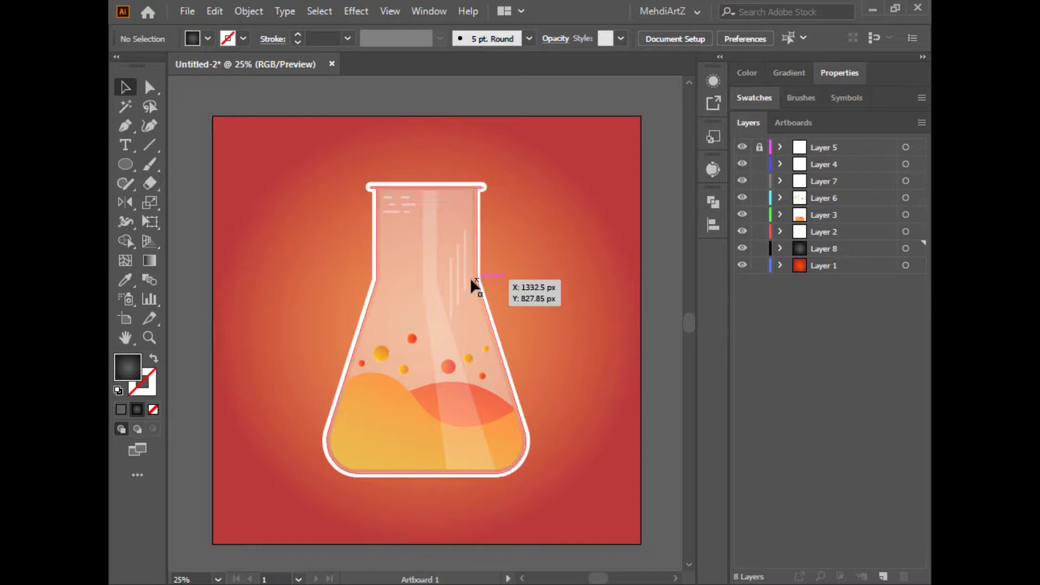
left_click(483, 186)
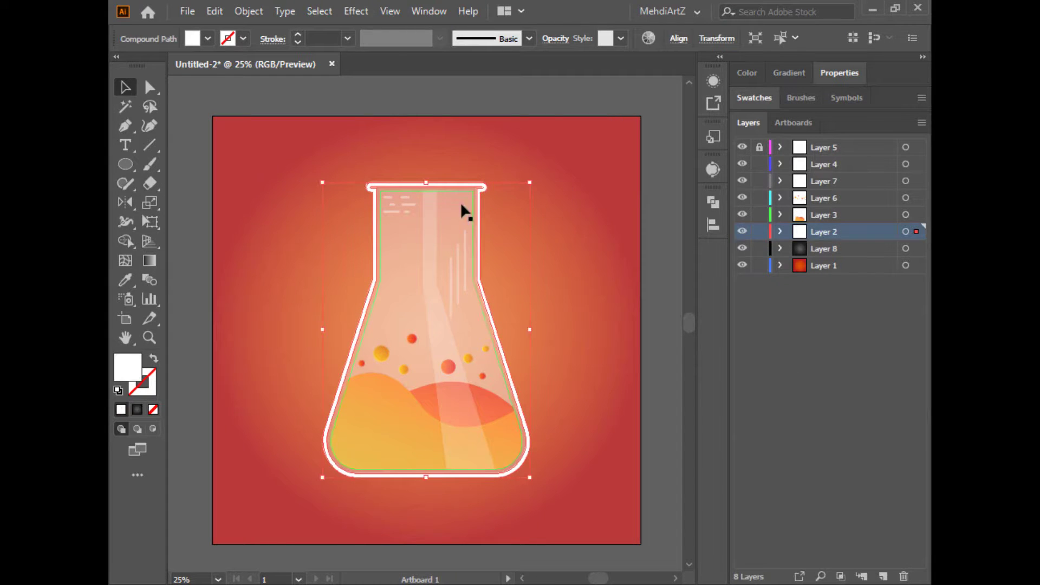
left_click(660, 426)
left_click(523, 443)
left_click_drag(523, 443, 576, 431)
key("ctrl+z")
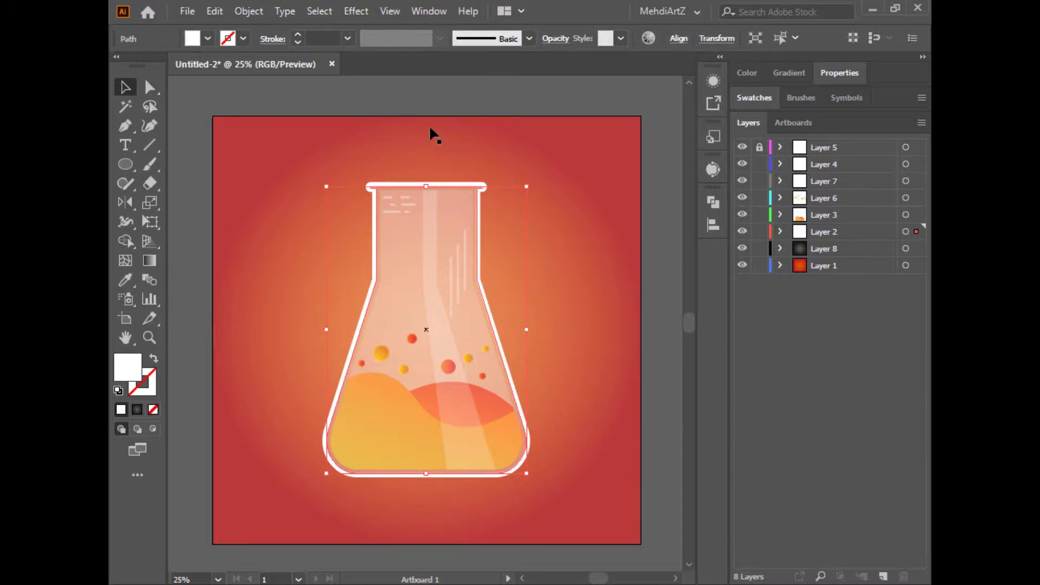
left_click(249, 12)
mouse_move(308, 392)
left_click(541, 450)
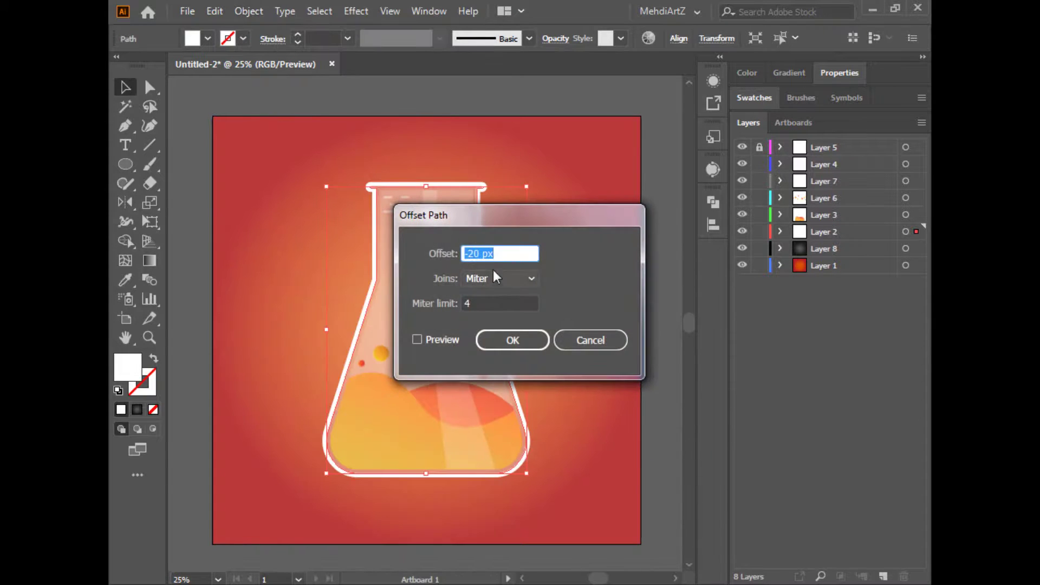
type("5")
key("Return")
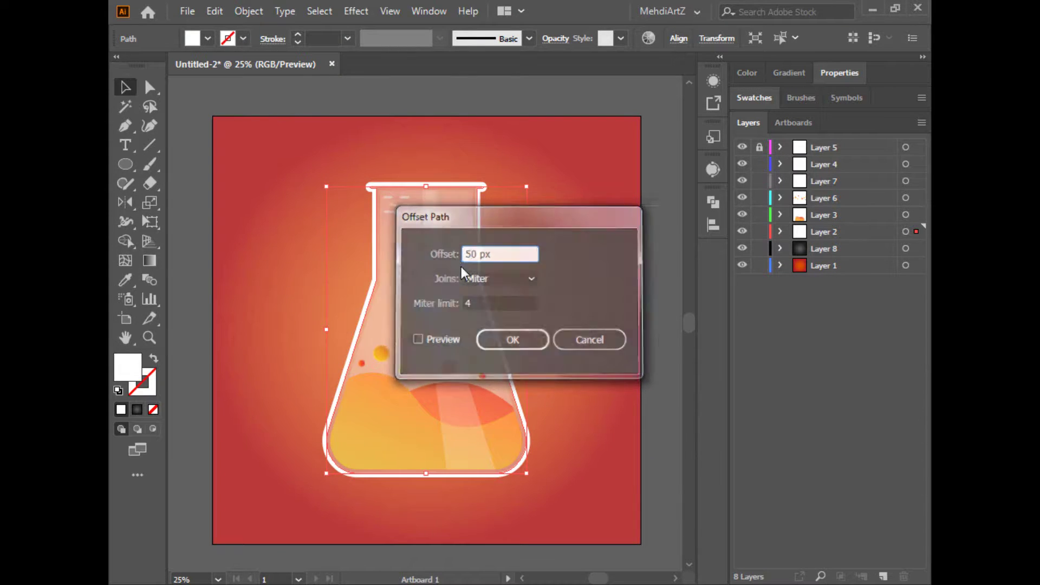
mouse_move(536, 176)
left_mouse_down()
mouse_move(559, 164)
mouse_move(552, 153)
mouse_move(560, 160)
mouse_move(546, 170)
left_mouse_up()
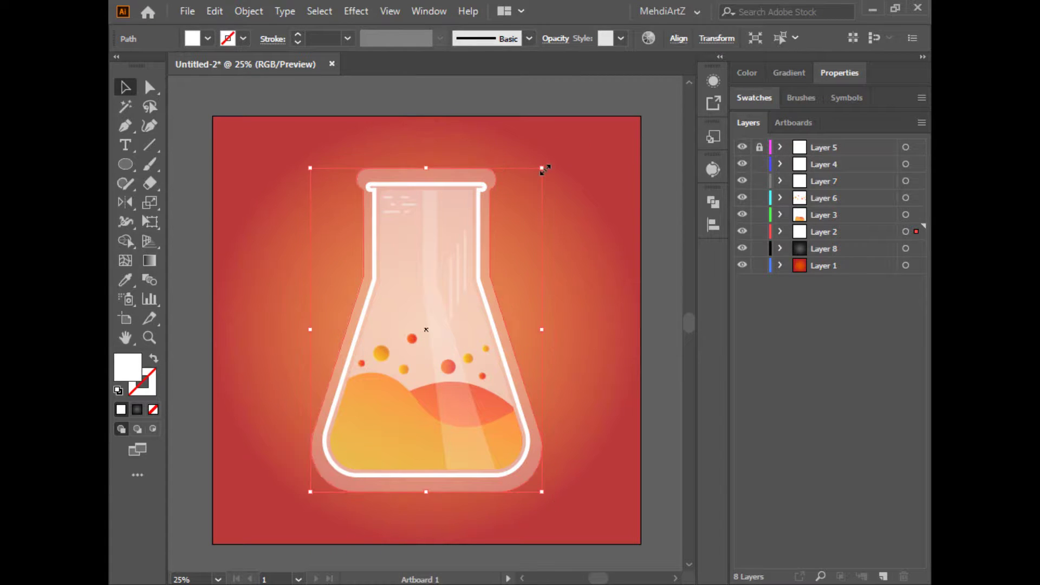
Apply a Gaussian Blur of about 43 px to the enlarged glass shape around the flask.
left_click(356, 11)
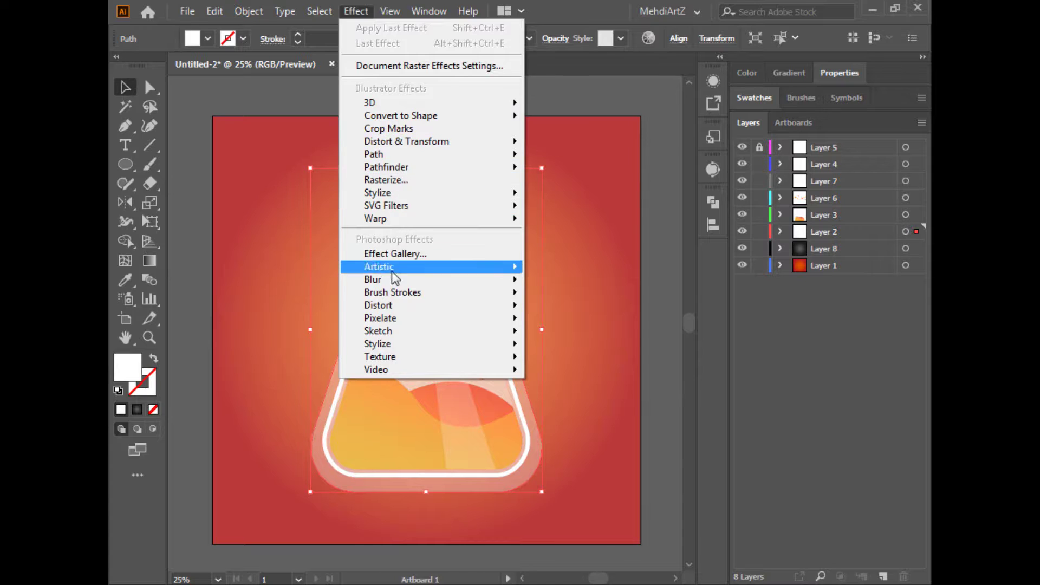
mouse_move(395, 276)
left_click(566, 285)
left_click_drag(563, 255, 573, 255)
left_click(580, 292)
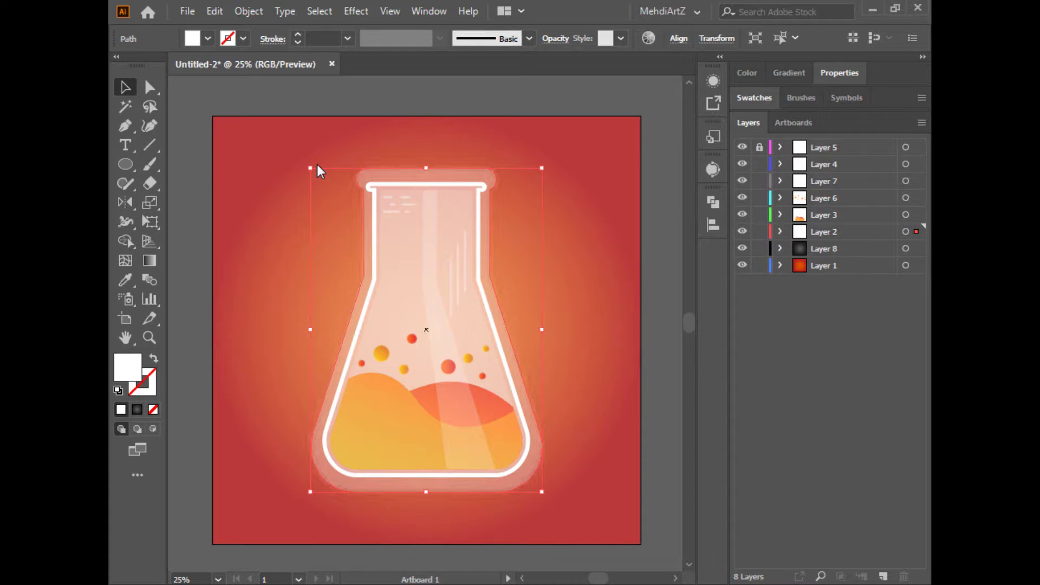
left_click(197, 81)
Lower the opacity of the blurred glow shape around the flask to 16%.
left_click(492, 183)
left_click(555, 39)
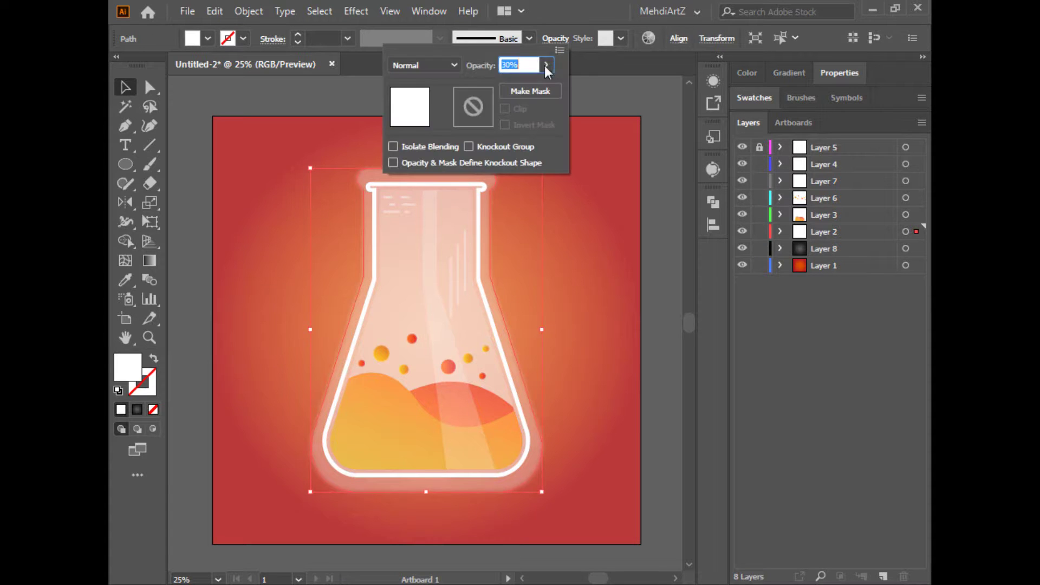
left_click(662, 139)
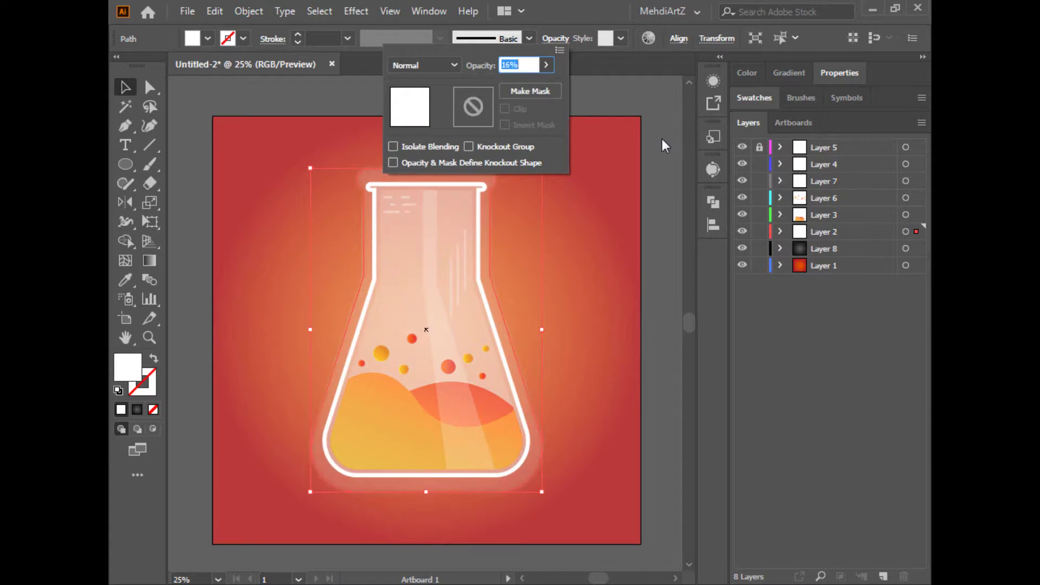
Shorten the glow shape slightly from its upper edge and nudge it upward around the flask.
left_click(493, 170)
left_click_drag(426, 174, 426, 177)
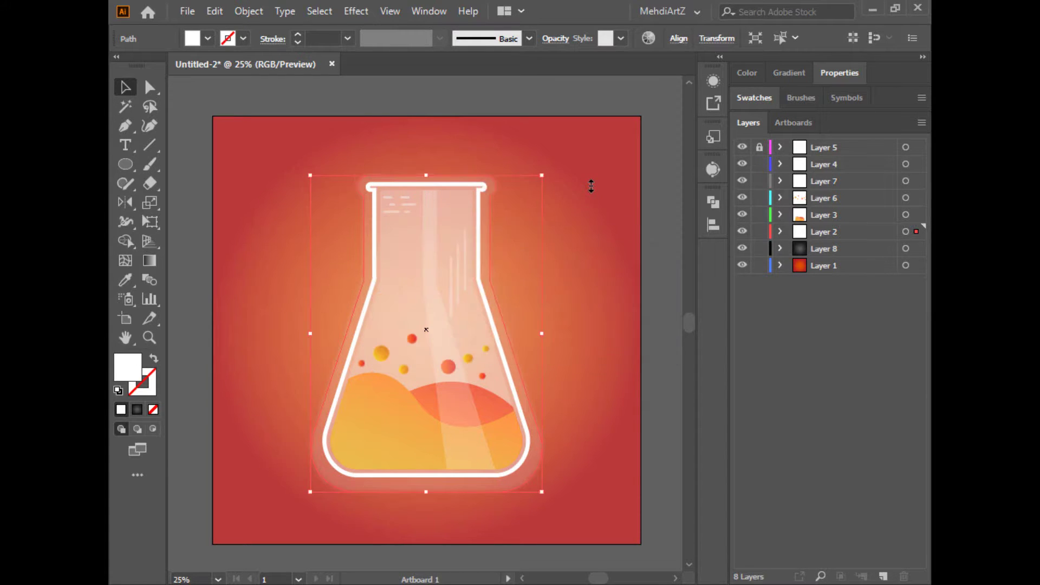
key("shift+Up")
left_click(370, 94)
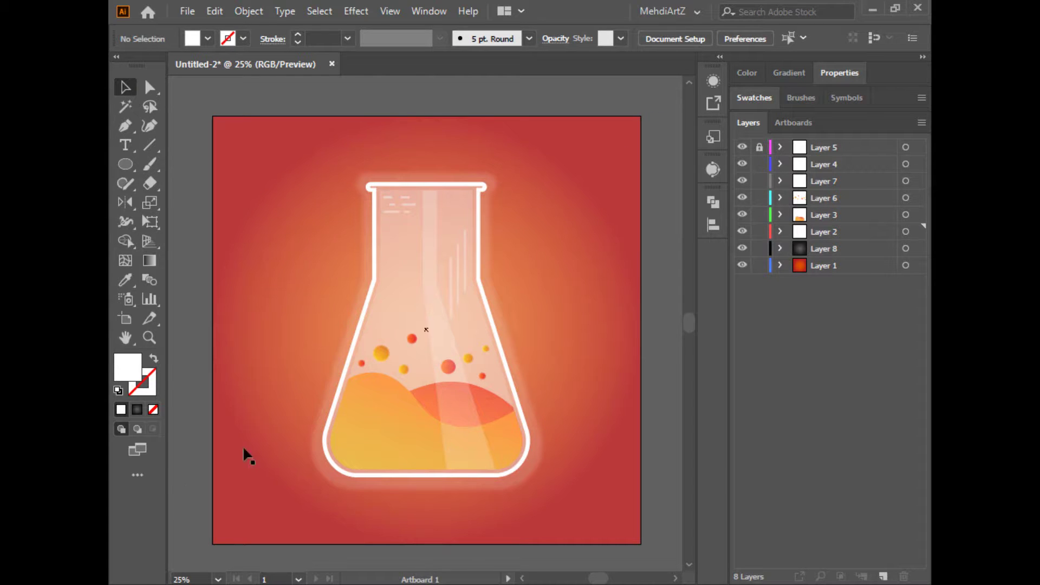
Draw a black ellipse without stroke beneath the flask and flatten it to about 81 px high.
key("l")
left_click_drag(321, 500, 523, 531)
left_click(200, 38)
left_click(152, 66)
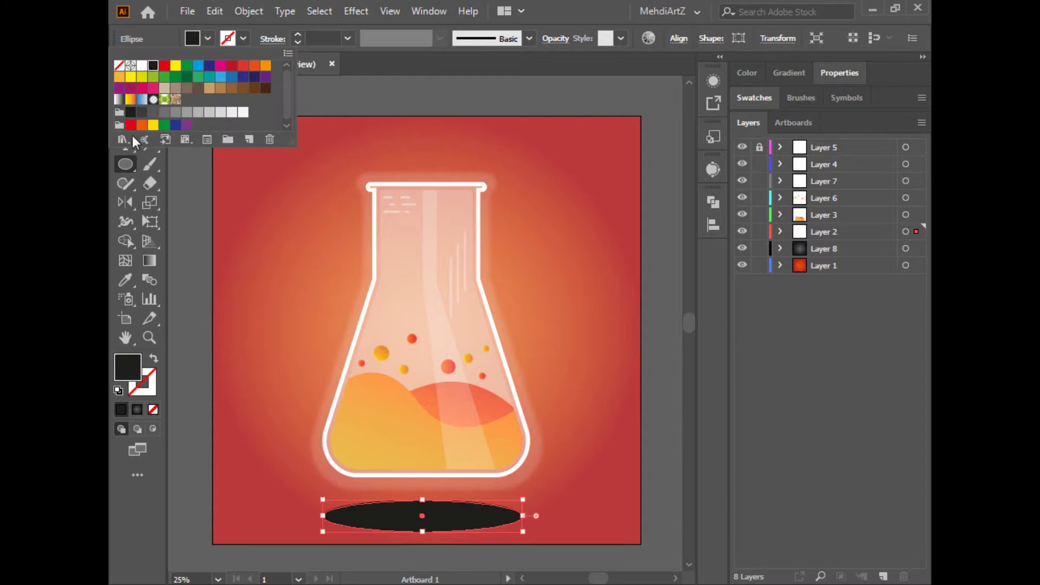
key("Escape")
key("v")
left_click_drag(421, 532, 428, 515)
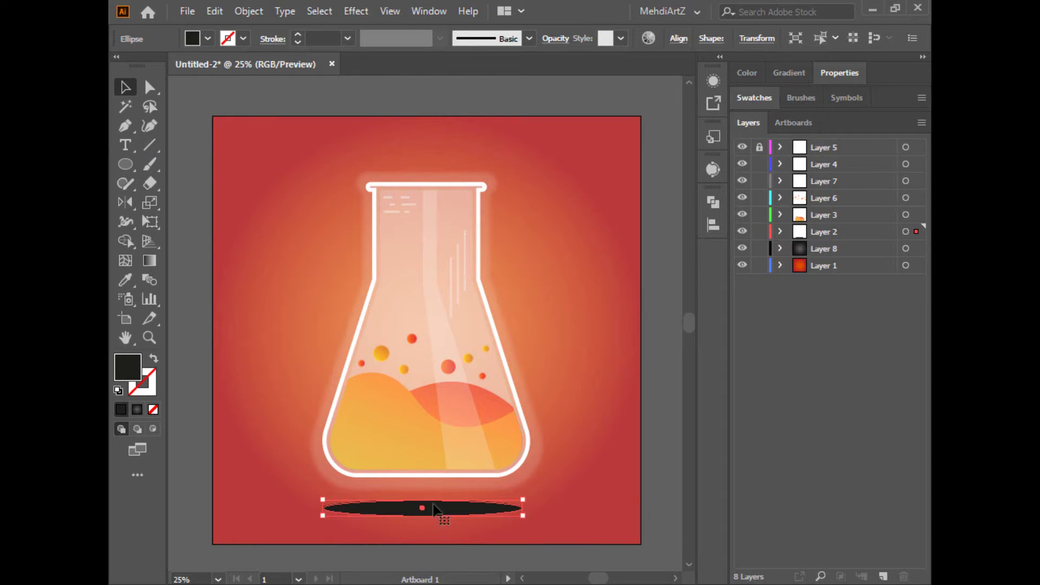
Recolour the ellipse beneath the flask dark red in HSB, with hue 0°, saturation 100% and brightness about 24%.
left_click(192, 38)
left_click(192, 38)
left_click(193, 39, "shift")
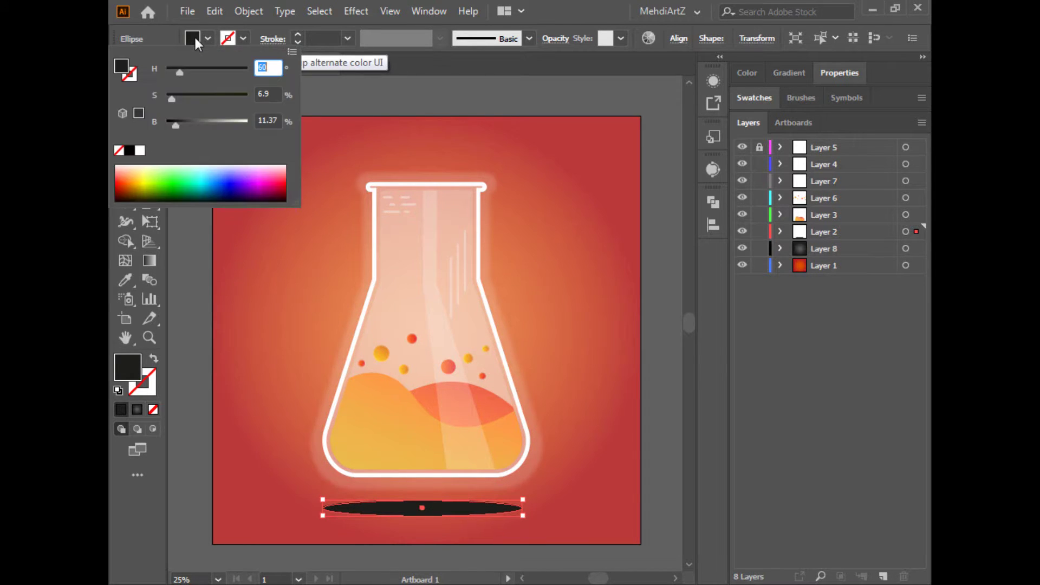
left_click(293, 52)
left_click(327, 93)
left_click_drag(131, 195, 116, 179)
left_click_drag(248, 125, 185, 126)
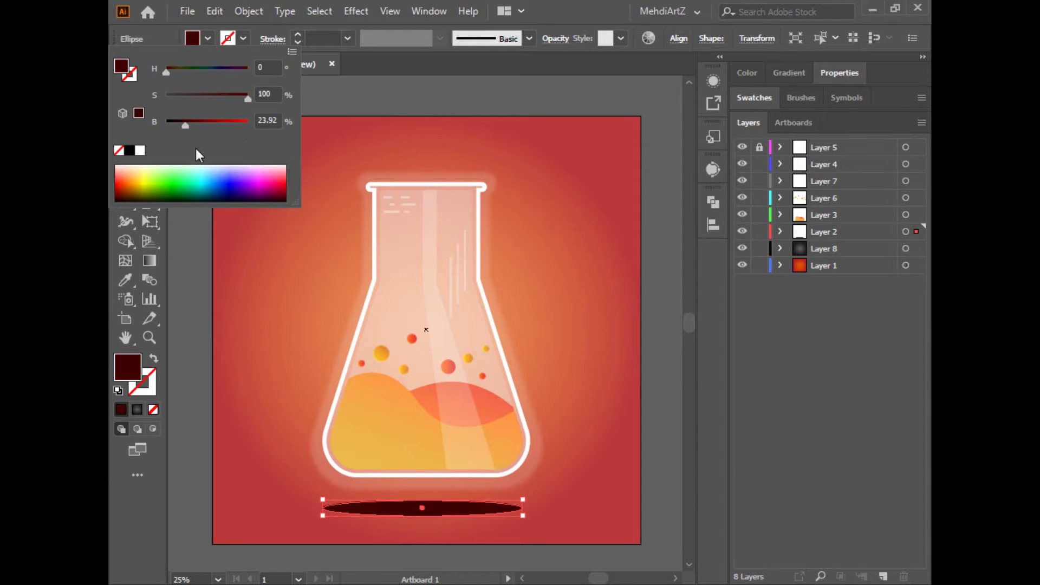
left_click(184, 315)
Widen the dark red ellipse to about 1107 px and centre it horizontally on the artboard.
left_click(125, 90)
left_click_drag(522, 514, 542, 515)
left_click(678, 40)
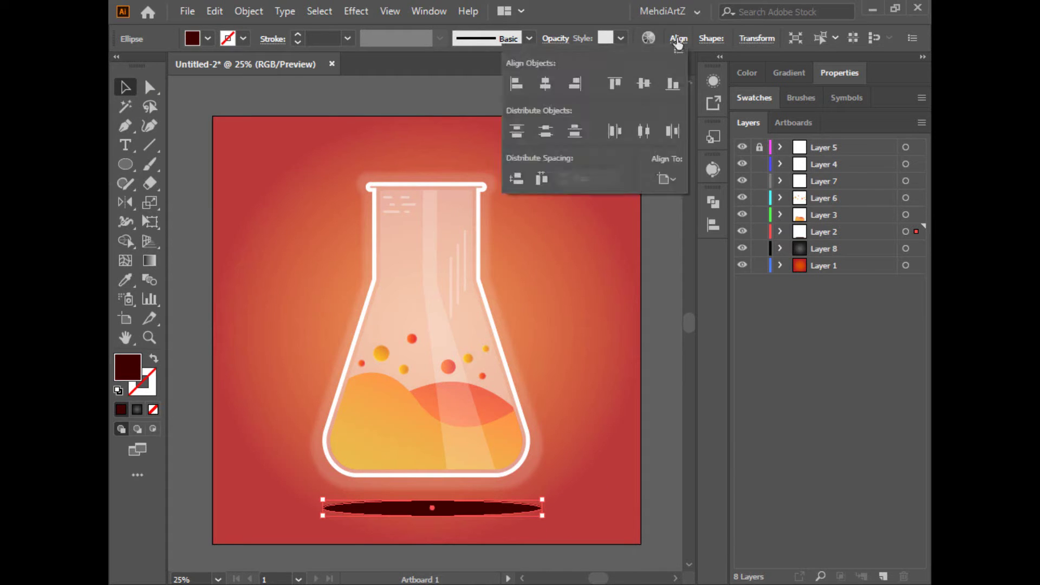
left_click(544, 84)
Apply a Gaussian Blur to the dark red ellipse and raise its radius above the initial 43.4 px.
left_click(356, 10)
mouse_move(433, 279)
left_click(563, 283)
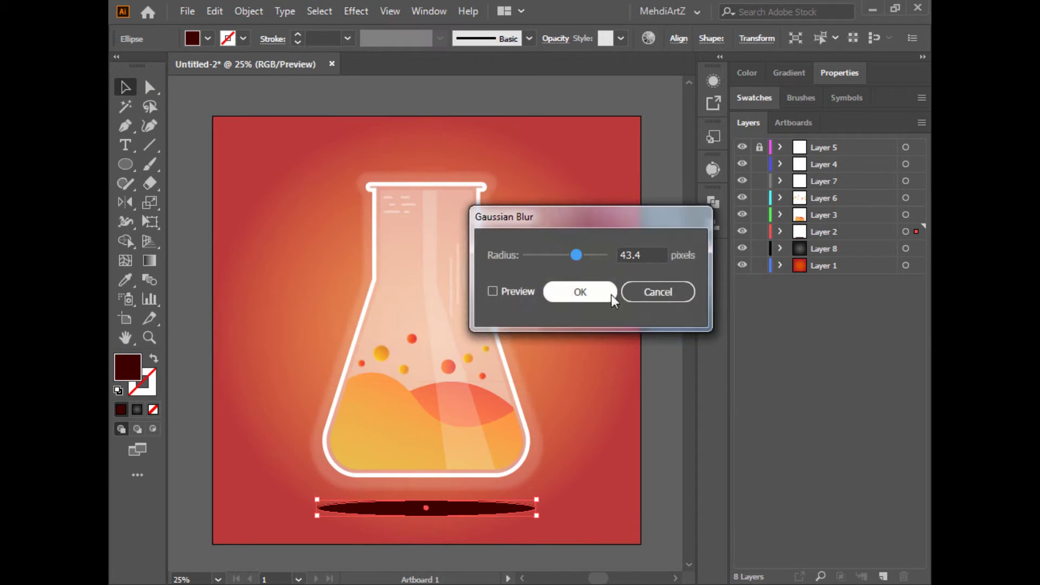
left_click(601, 293)
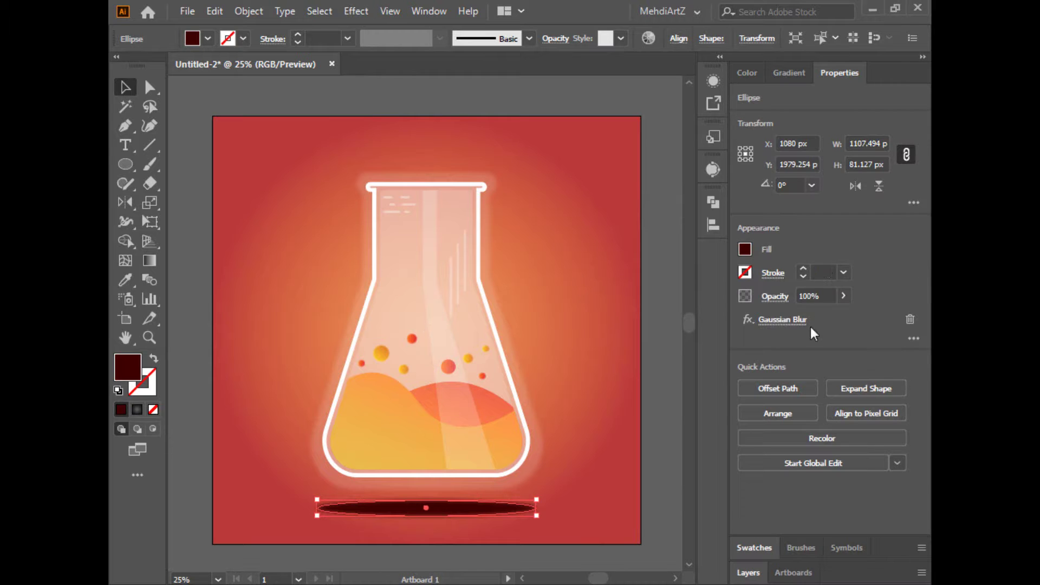
left_click(796, 320)
left_click_drag(577, 252, 593, 253)
left_click(592, 293)
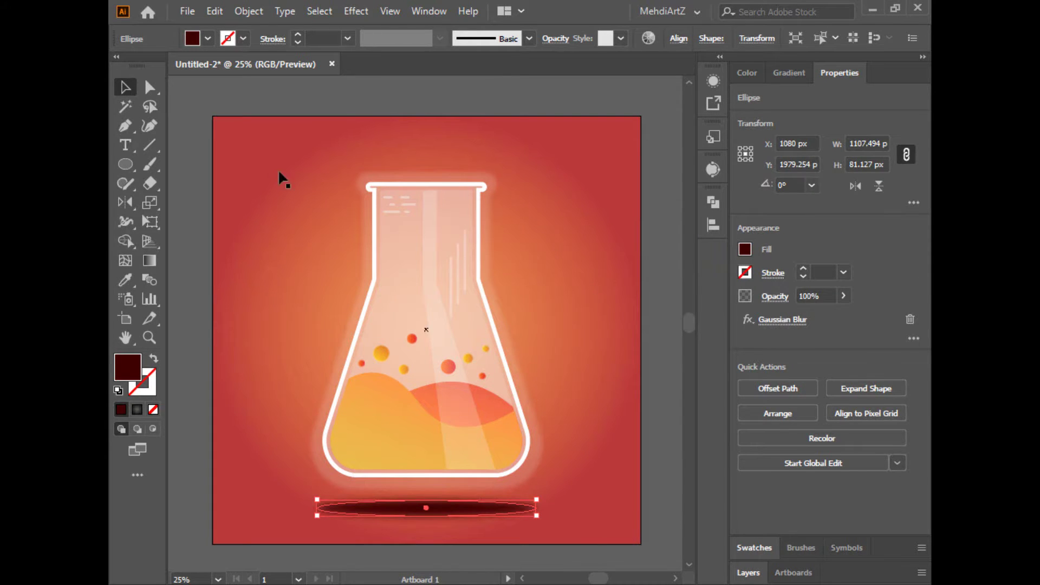
Lower the blurred shadow ellipse's opacity to a translucent dark red and widen it symmetrically beyond the flask's base.
left_click(242, 98)
left_click(433, 509)
left_click(553, 41)
left_click(547, 64)
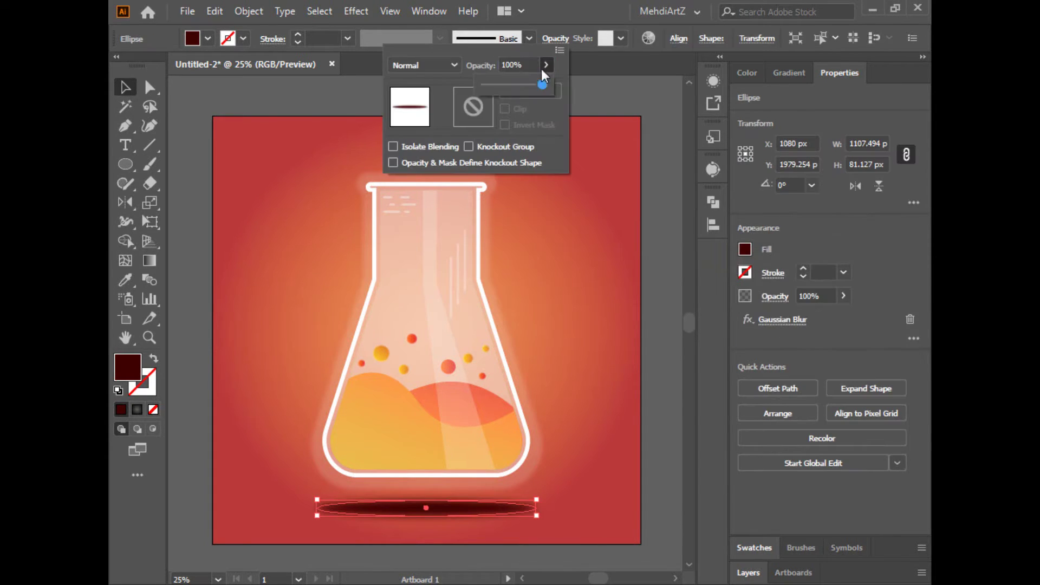
left_click_drag(545, 84, 514, 86)
left_click(596, 93)
left_click(643, 104)
left_click(669, 354)
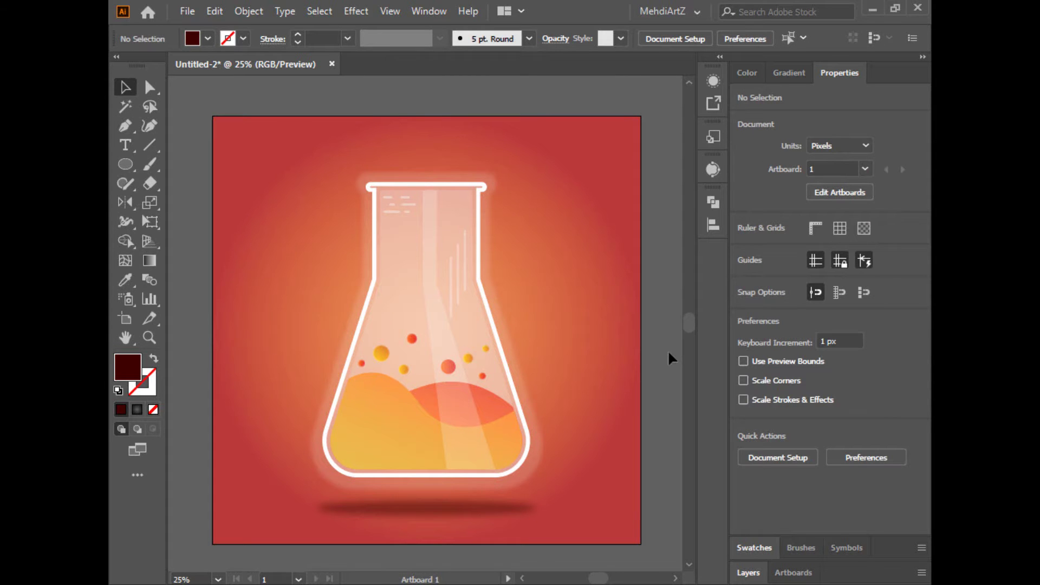
left_click(494, 509)
left_click_drag(536, 499, 560, 497)
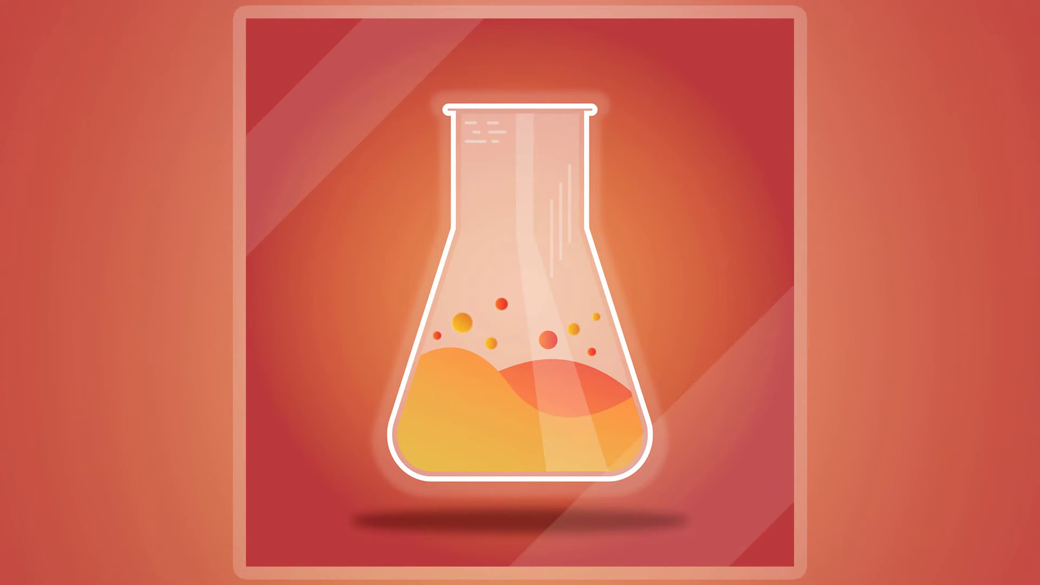